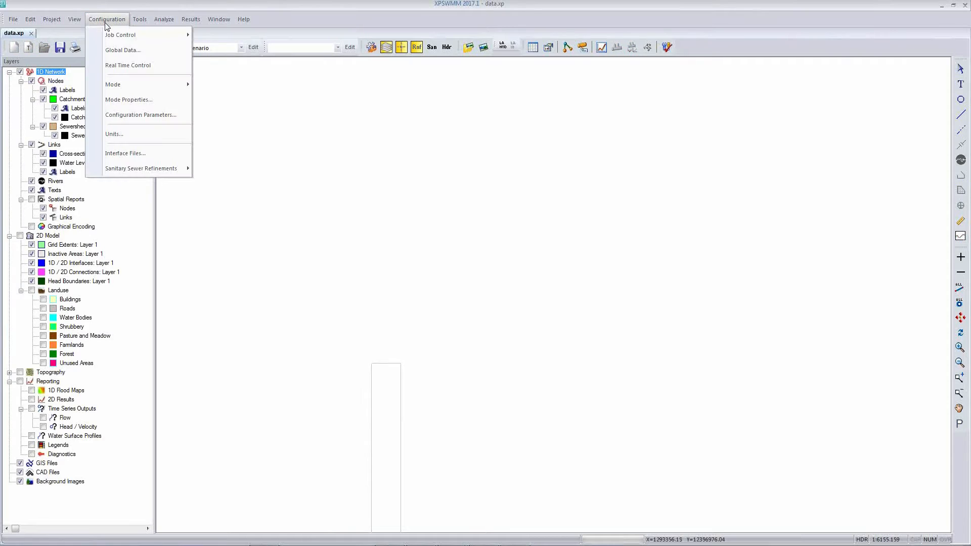
# Step: Set the sanitary sewer refinements to Wastewater/Sanitary
pyautogui.moveTo(135, 169)
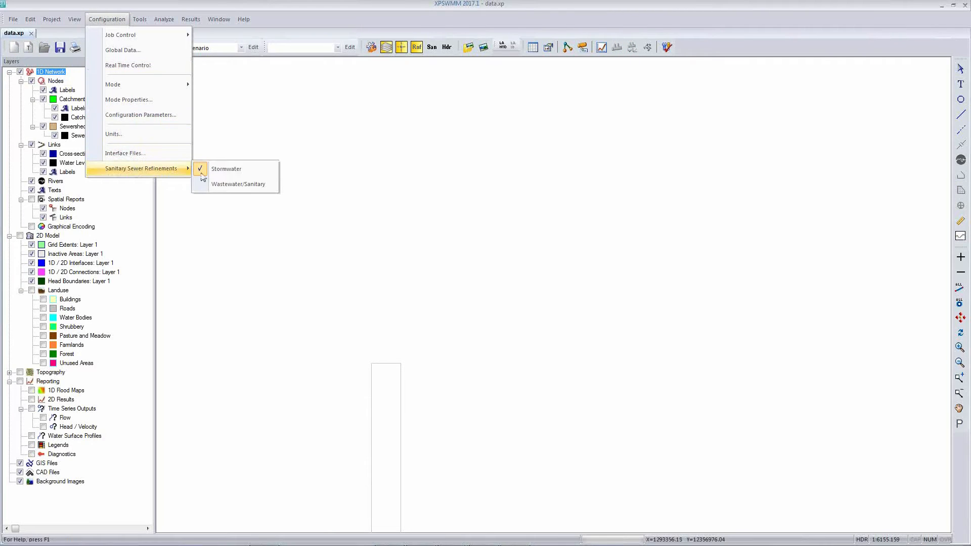
pyautogui.click(238, 185)
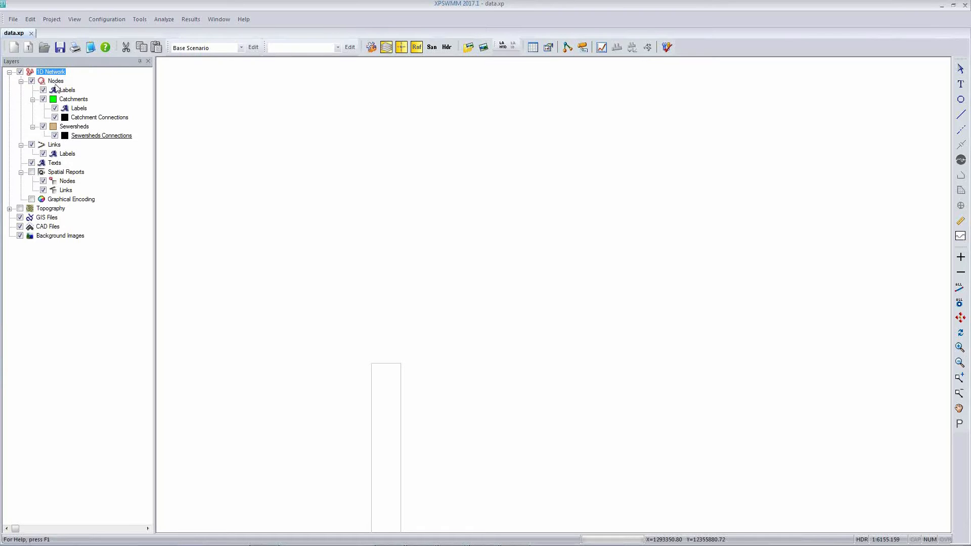
# Step: Add C:\Projects\Webinar\Aerial.jpg as a background image with a transparency of 20
pyautogui.rightClick(53, 238)
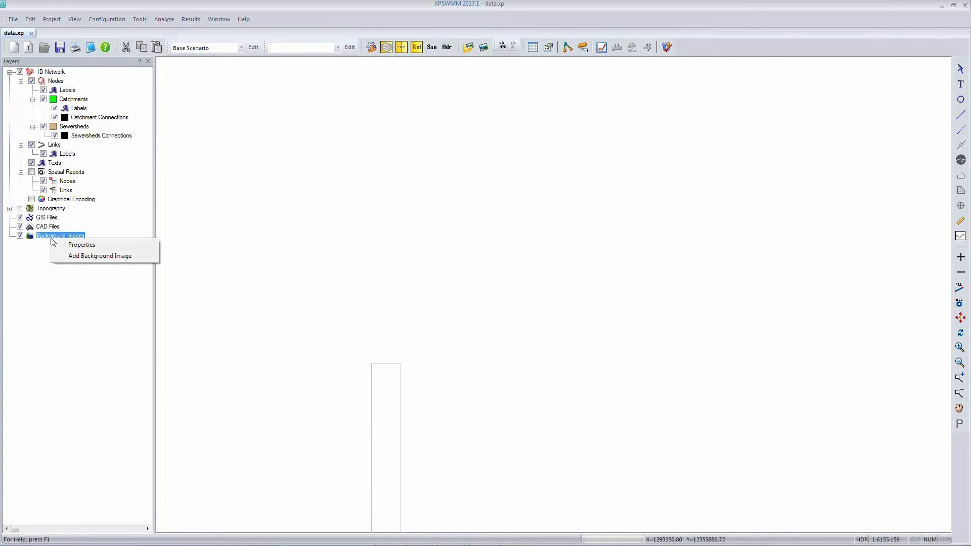
pyautogui.click(97, 259)
pyautogui.click(588, 222)
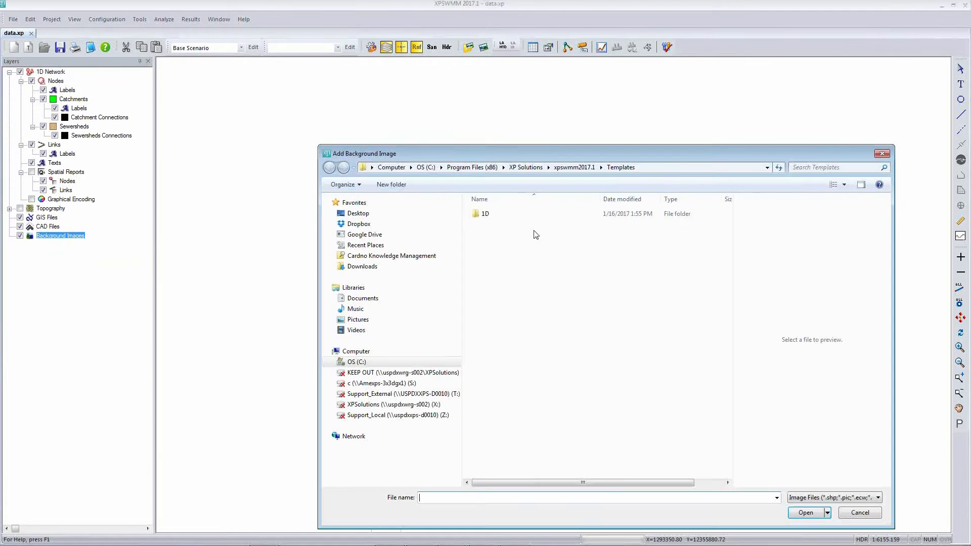
pyautogui.click(432, 169)
pyautogui.doubleClick(500, 298)
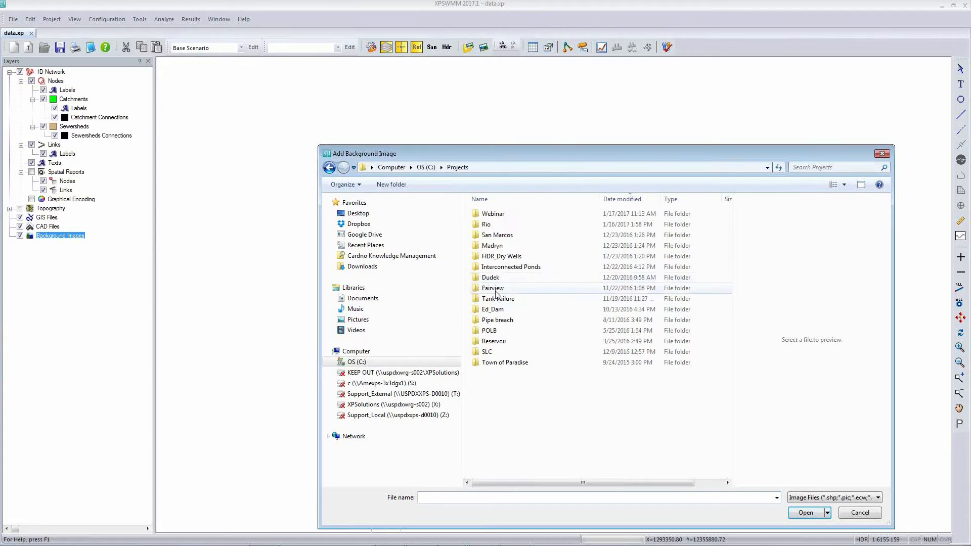
pyautogui.doubleClick(499, 218)
pyautogui.doubleClick(494, 213)
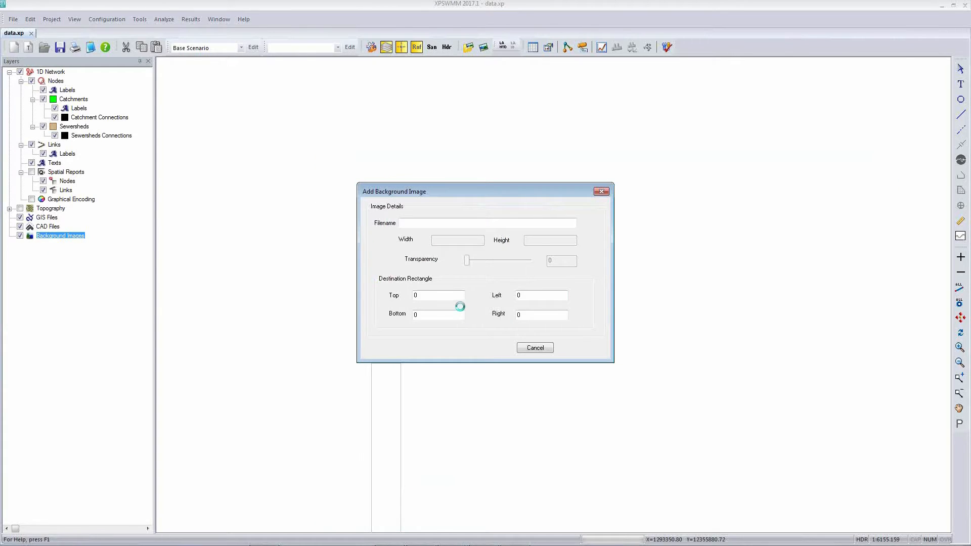
pyautogui.moveTo(481, 263); pyautogui.dragTo(482, 264)
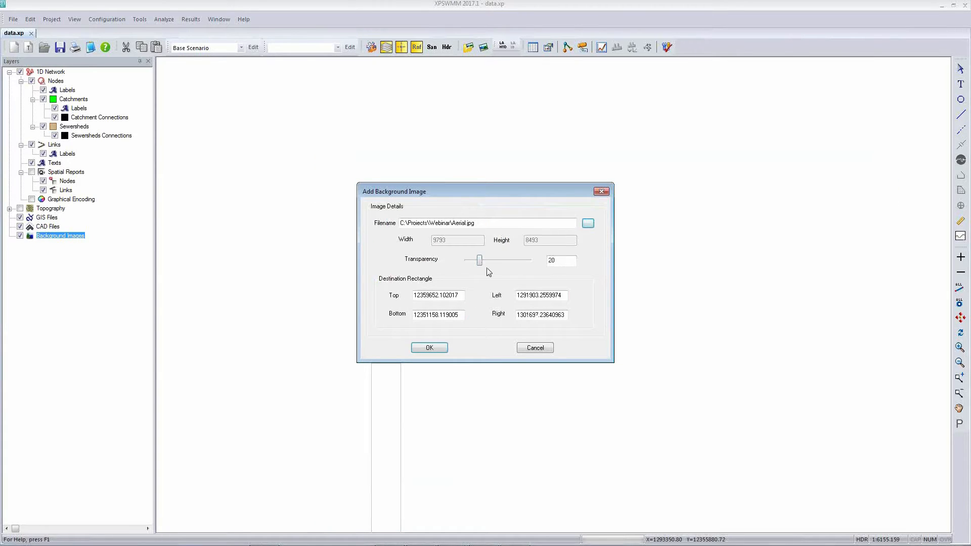
pyautogui.click(431, 350)
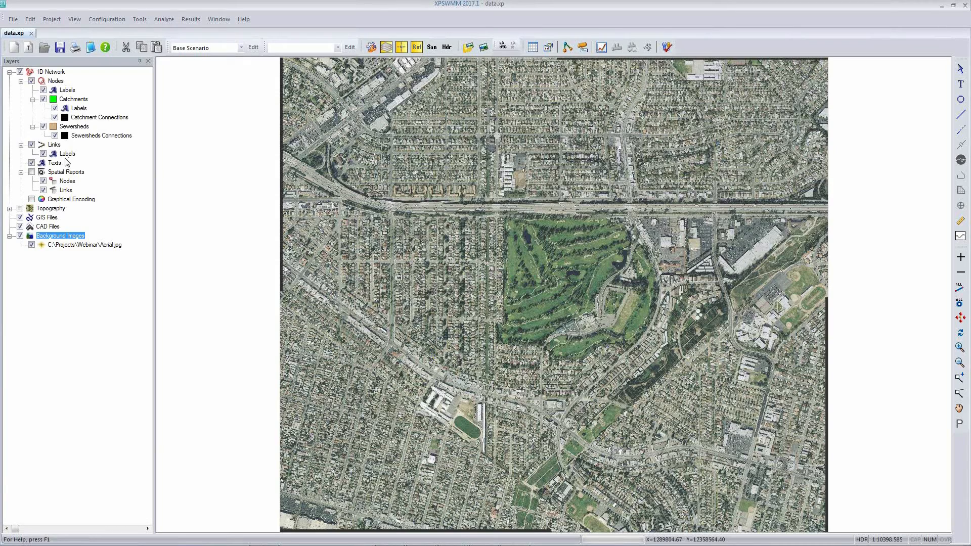
# Step: Create an XPTIN terrain surface under the DTM layer from the XYZ file surface.txt
pyautogui.click(10, 208)
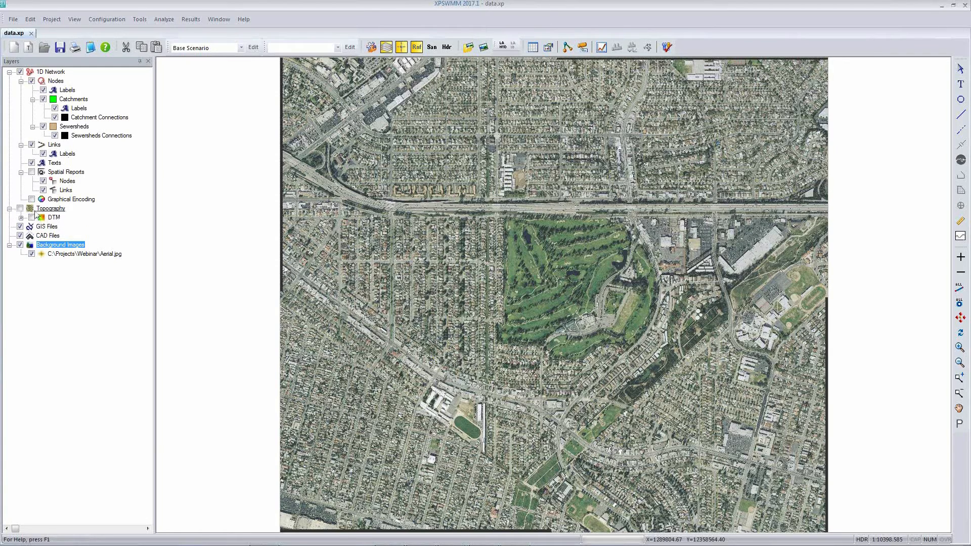
pyautogui.rightClick(53, 219)
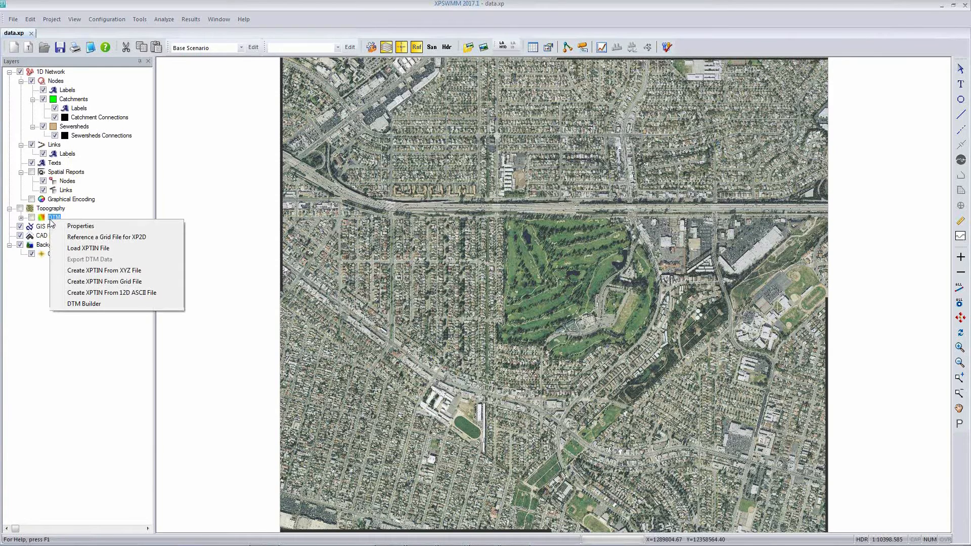
pyautogui.click(100, 271)
pyautogui.click(496, 214)
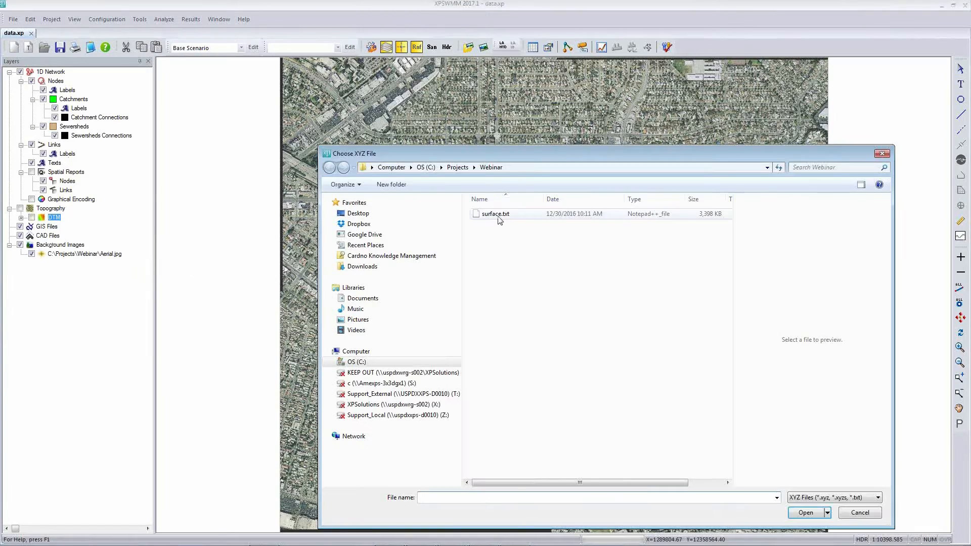
pyautogui.doubleClick(498, 217)
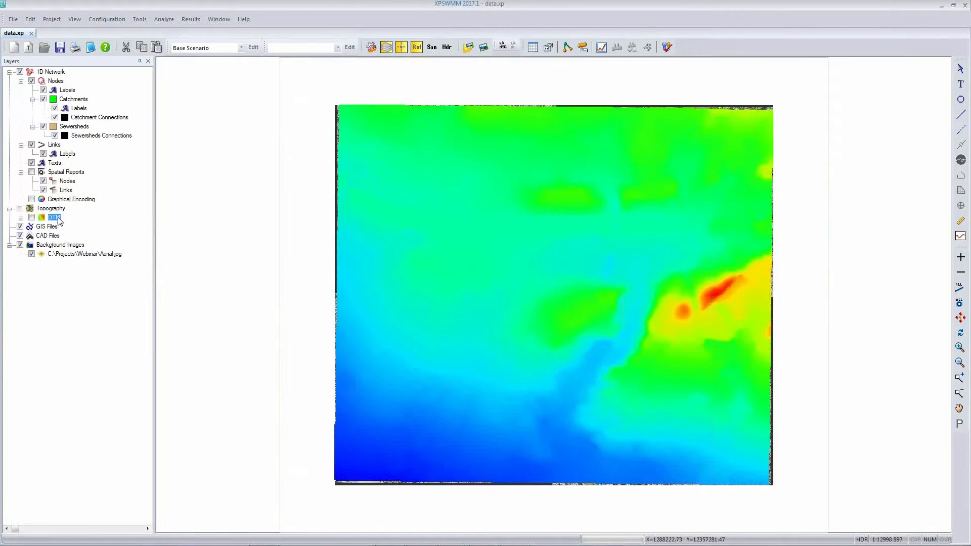
# Step: Turn off the height-range fill color for the surface DTM and show its major contours instead
pyautogui.rightClick(57, 220)
pyautogui.click(92, 225)
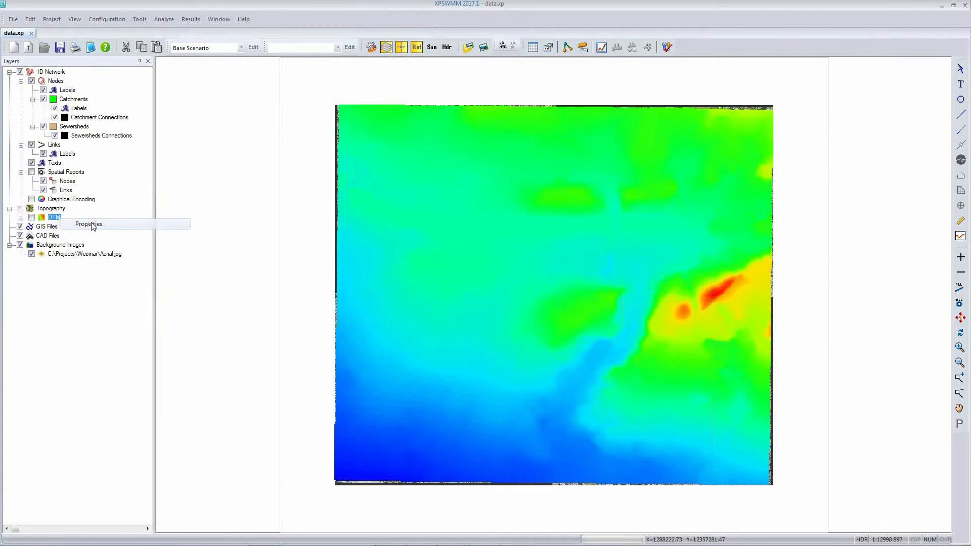
pyautogui.click(77, 126)
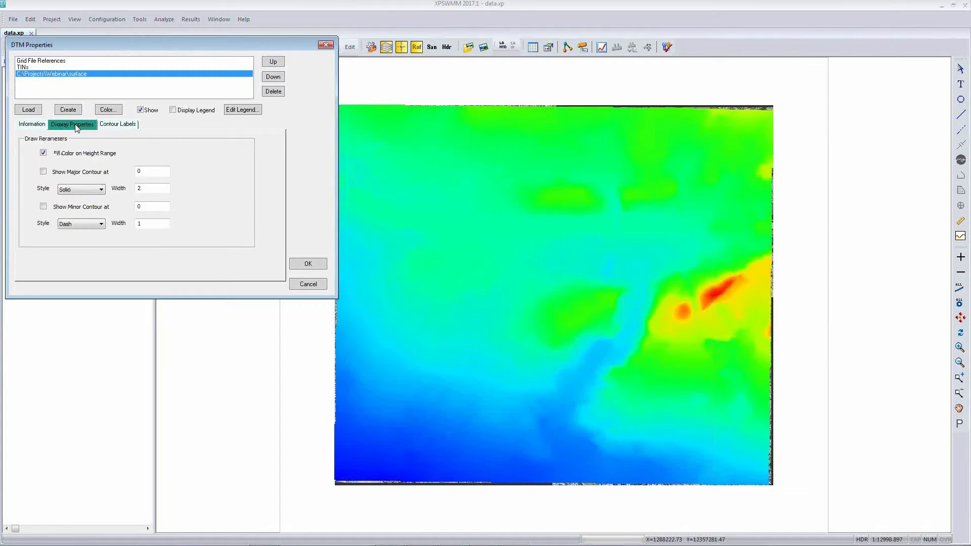
pyautogui.click(44, 153)
pyautogui.click(43, 172)
pyautogui.click(308, 265)
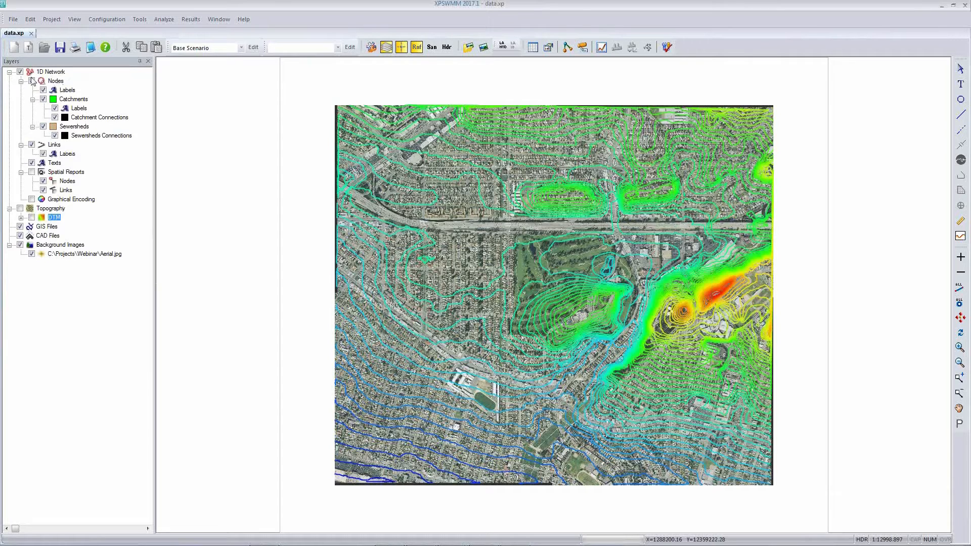
# Step: Import the catchments from model_catchments.shp into the Catchments layer without importing their attributes
pyautogui.rightClick(66, 100)
pyautogui.click(110, 118)
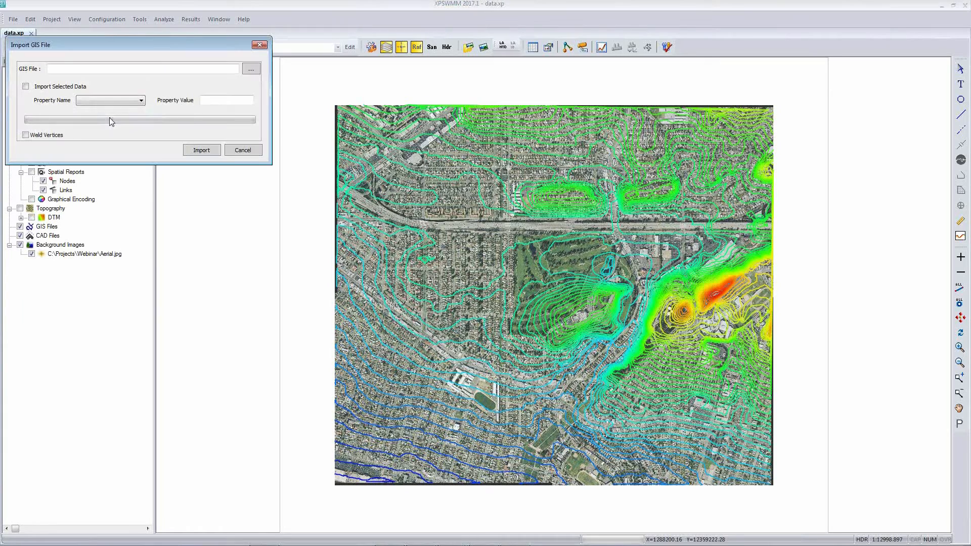
pyautogui.click(249, 70)
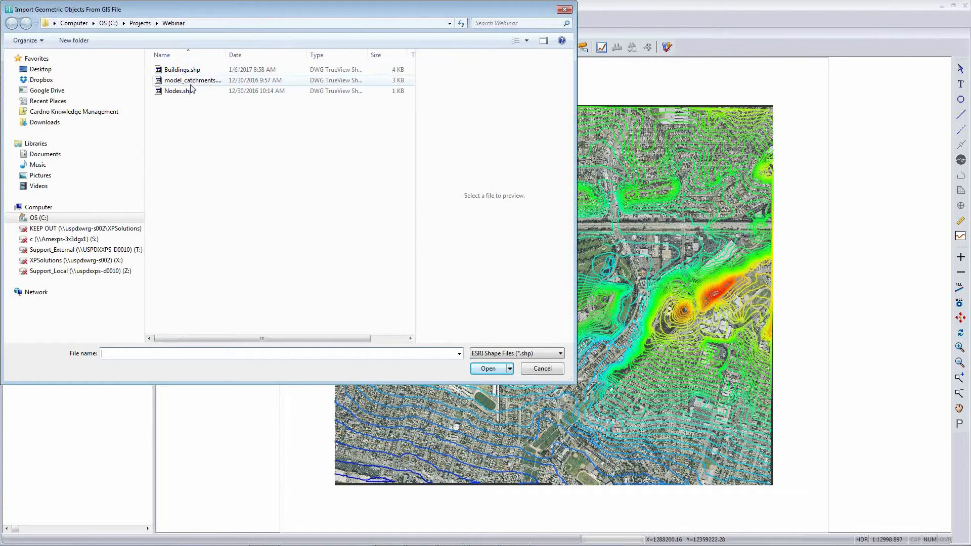
pyautogui.doubleClick(191, 83)
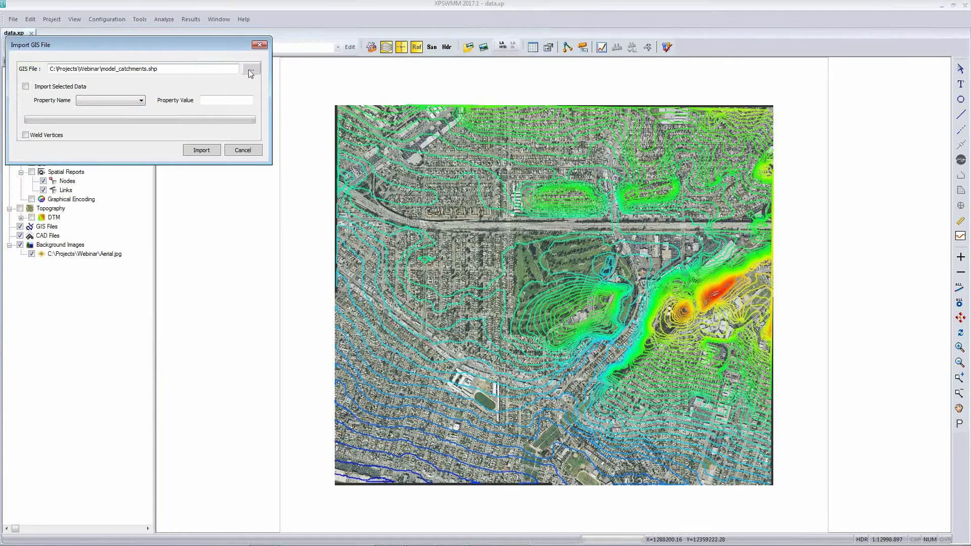
pyautogui.click(206, 150)
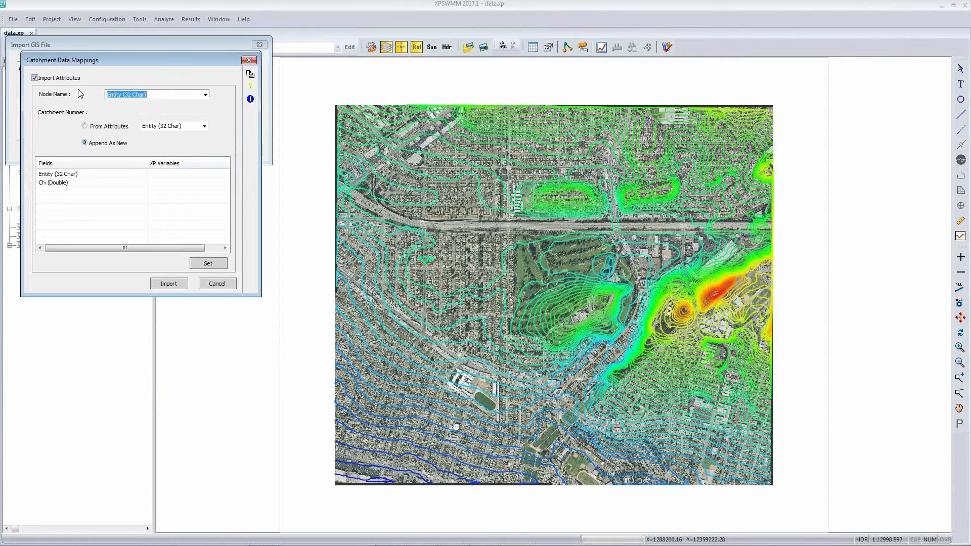
pyautogui.click(53, 79)
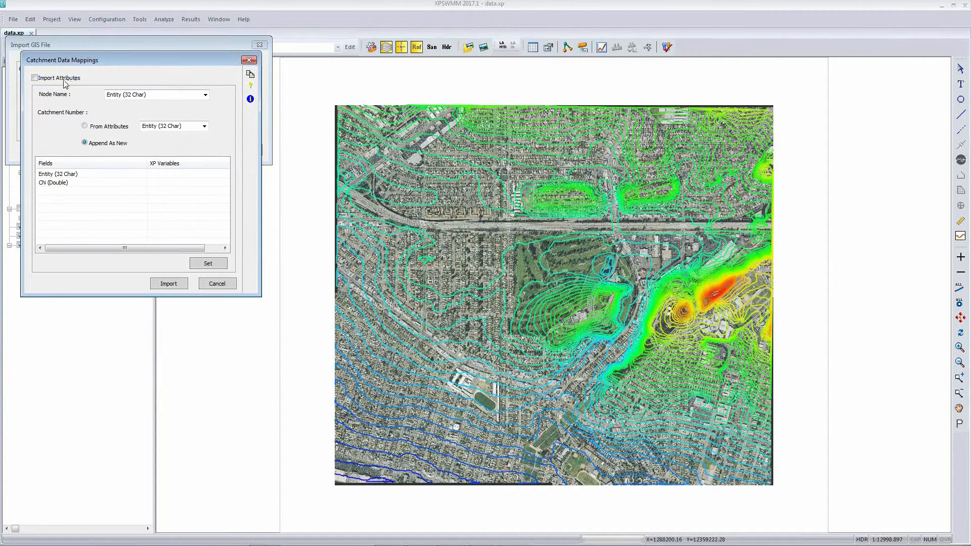
pyautogui.click(168, 284)
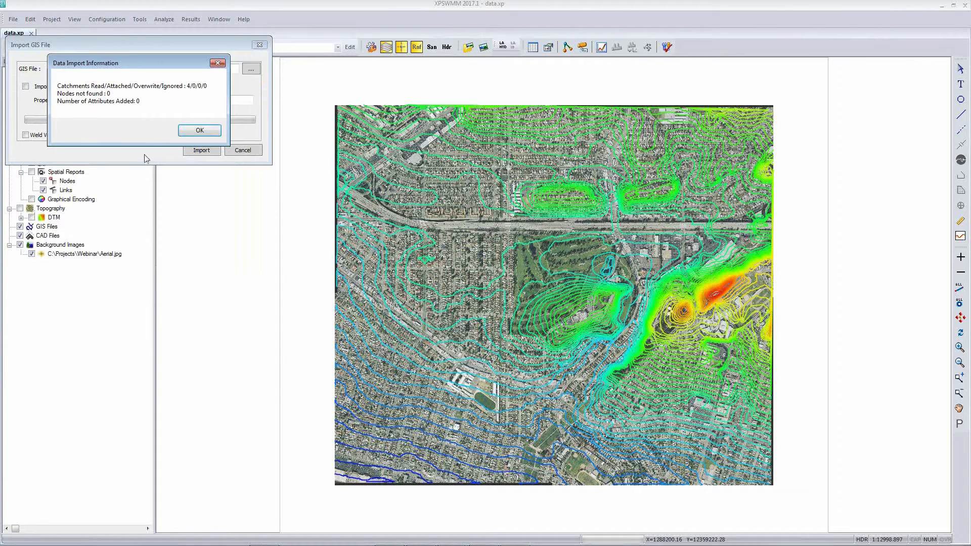
pyautogui.click(199, 130)
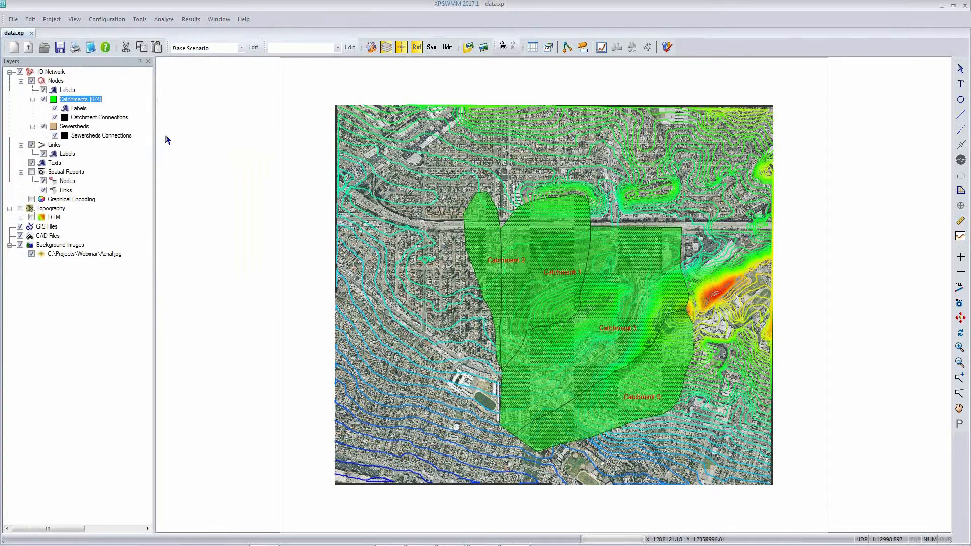
# Step: Review the default node data in the file properties, including the pervious area curve number and routing method
pyautogui.click(13, 19)
pyautogui.click(40, 184)
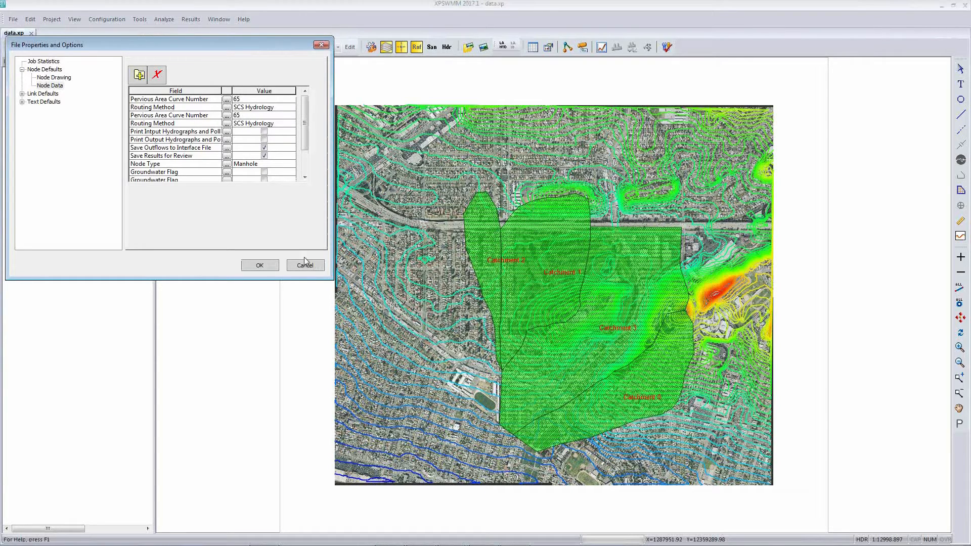
pyautogui.click(260, 265)
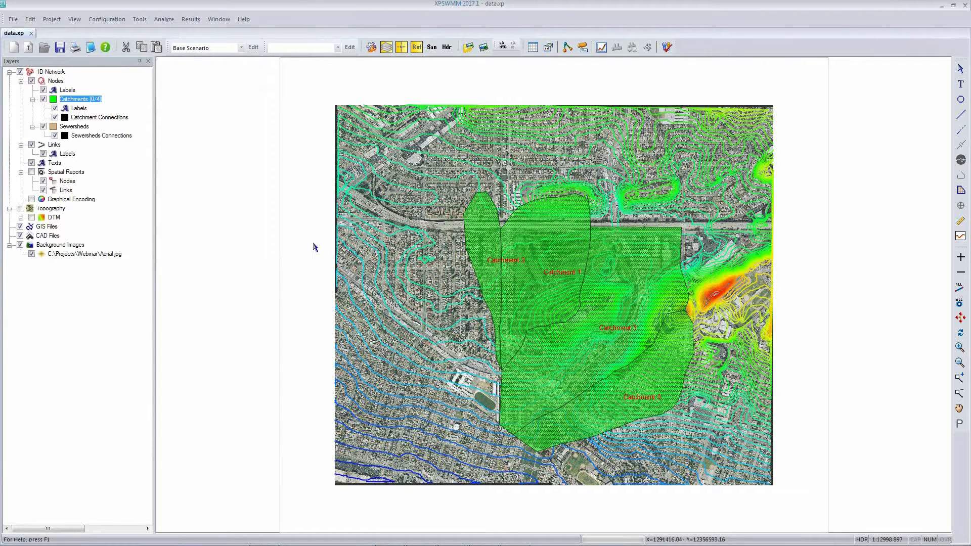
# Step: Import the nodes from Nodes.shp, setting their names from the Node Name attribute
pyautogui.rightClick(54, 82)
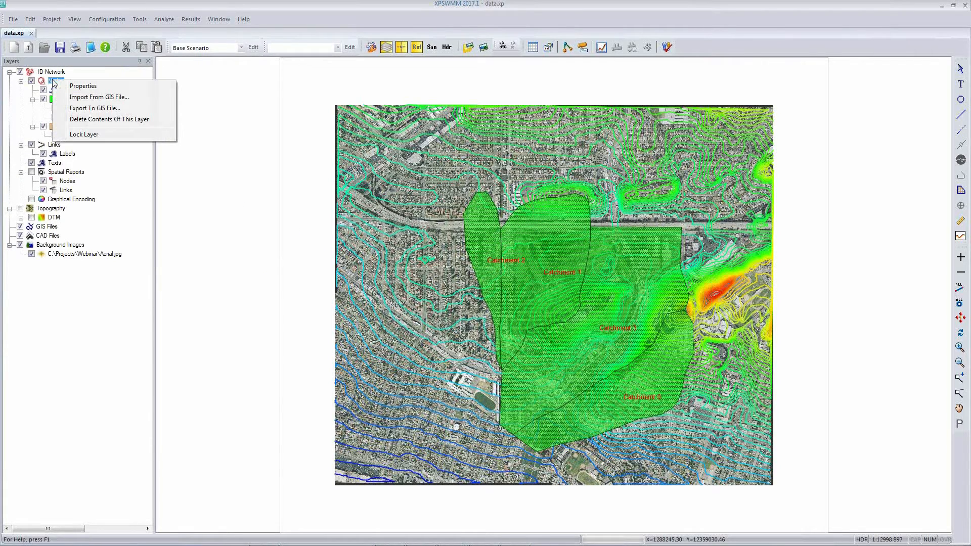
pyautogui.click(96, 98)
pyautogui.click(251, 70)
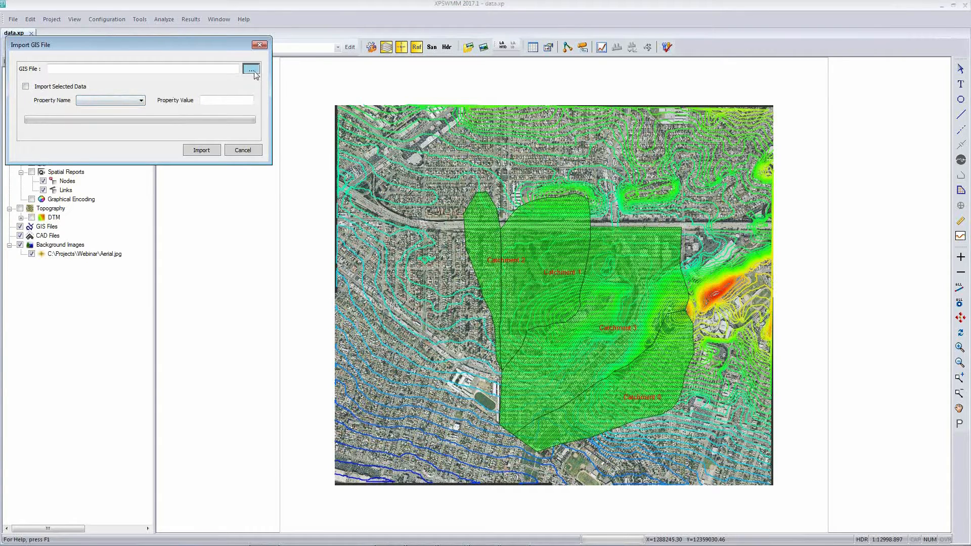
pyautogui.click(181, 92)
pyautogui.doubleClick(181, 92)
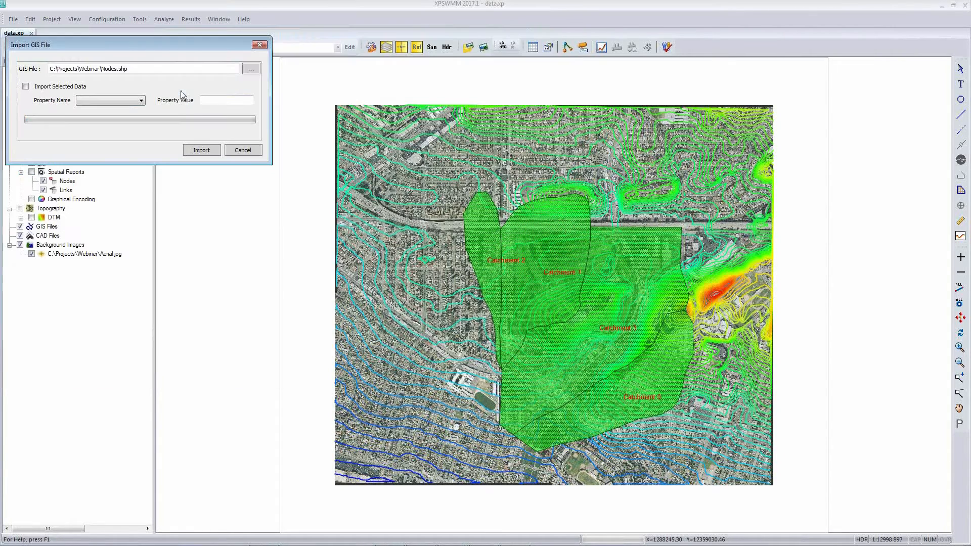
pyautogui.click(203, 150)
pyautogui.click(53, 105)
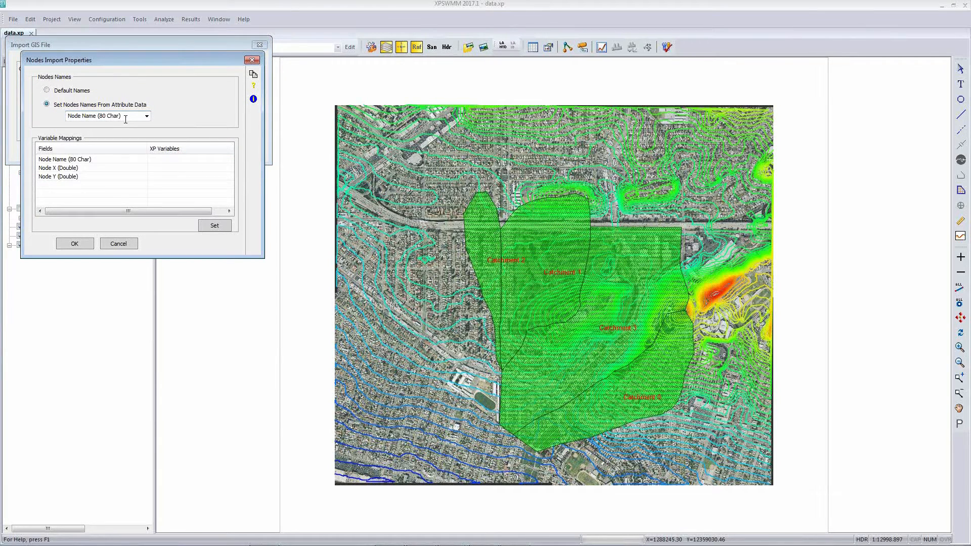
pyautogui.click(74, 244)
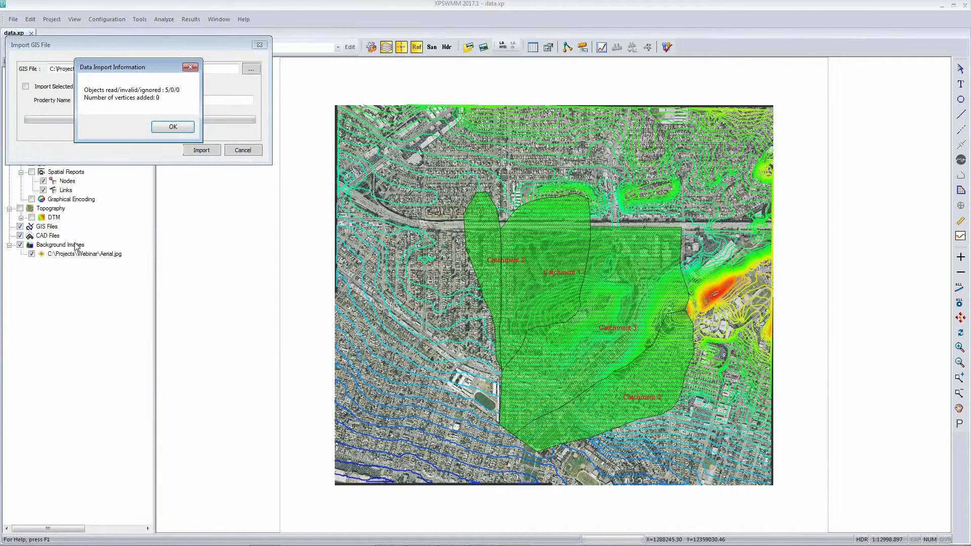
pyautogui.click(168, 128)
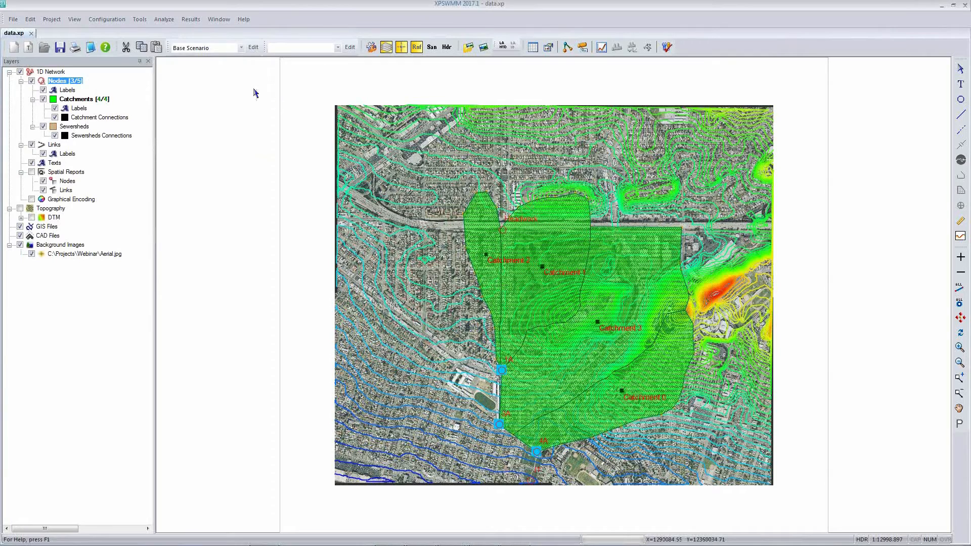
# Step: Apply the mode properties with RUNOFF as the current mode and object highlighting off
pyautogui.click(107, 20)
pyautogui.click(122, 99)
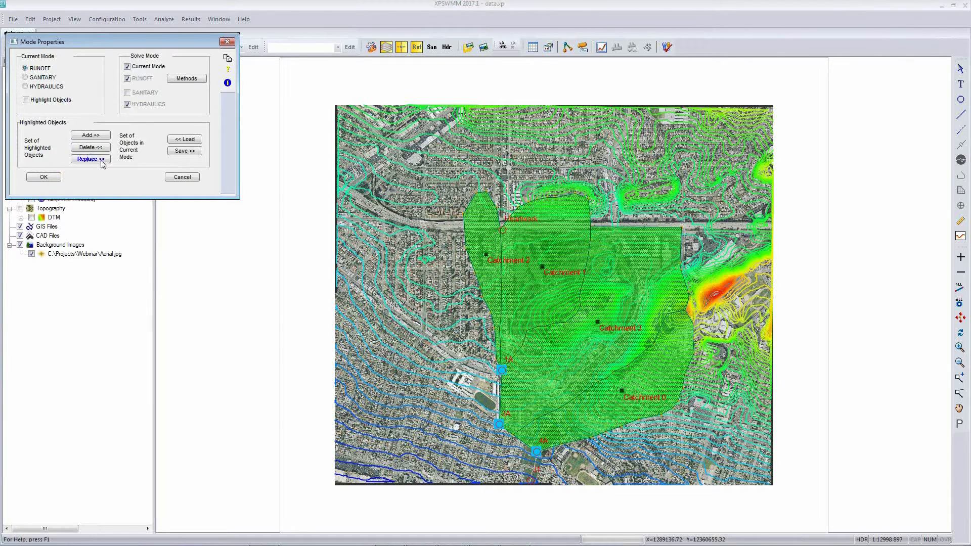
pyautogui.click(44, 177)
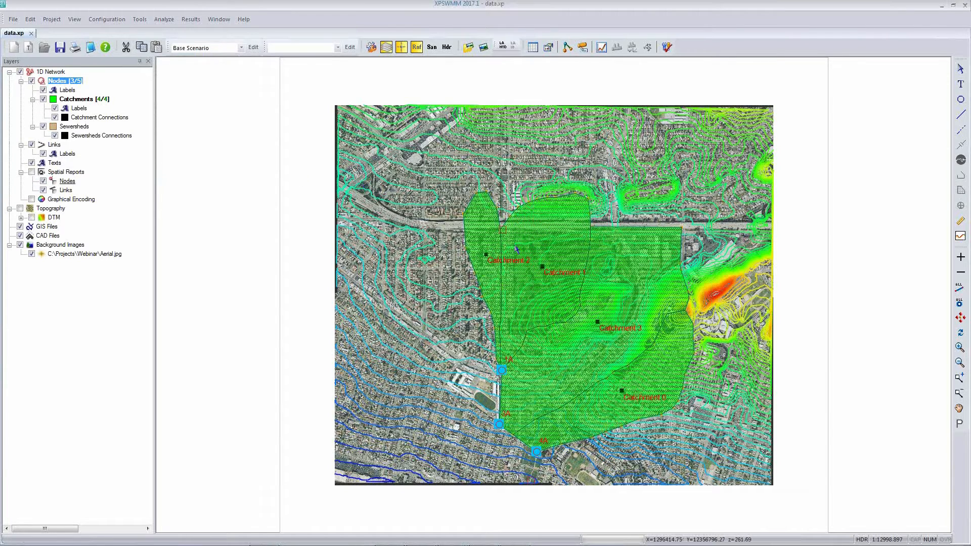
# Step: Assign catchments 0, 1 and 3 to the node nearest their vertex, and catchment 2 to node 1A from all nodes in the model
pyautogui.click(141, 20)
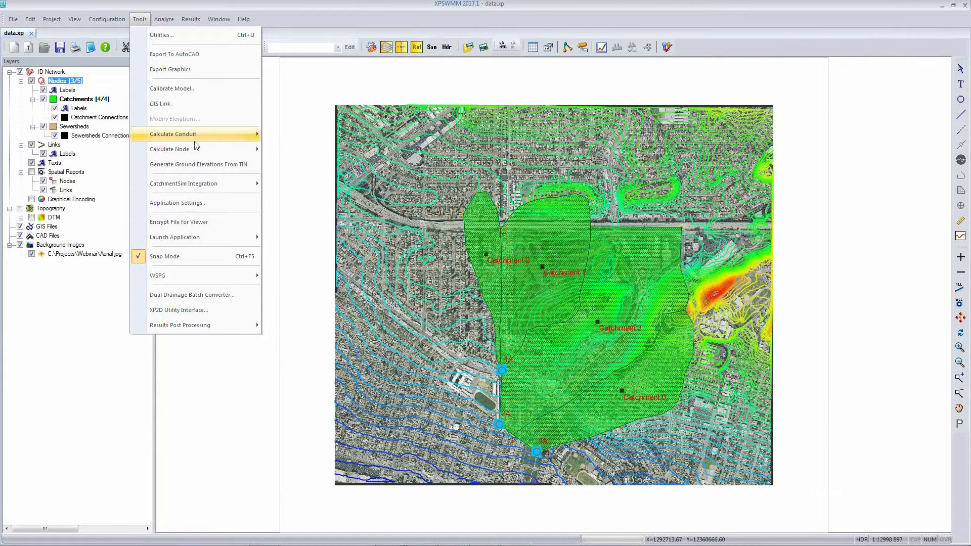
pyautogui.moveTo(196, 151)
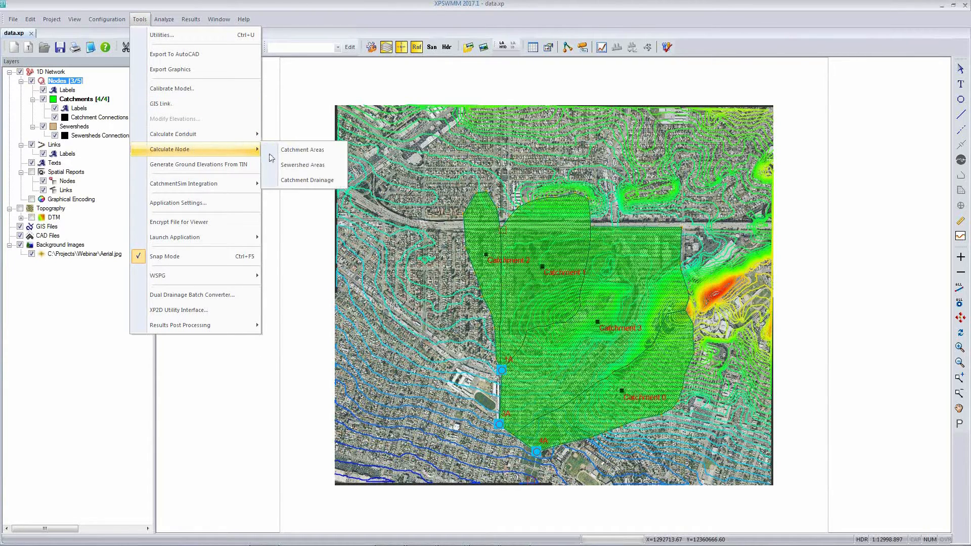
pyautogui.click(314, 187)
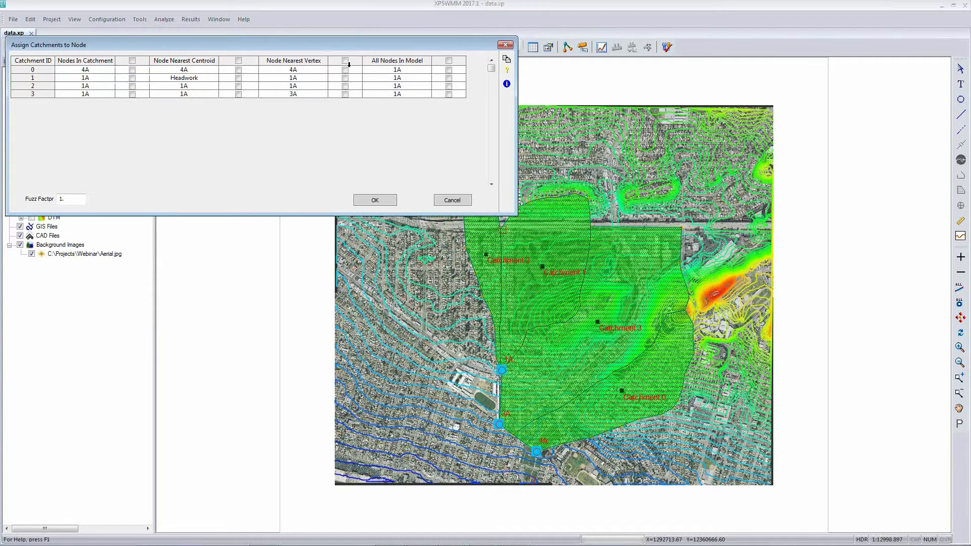
pyautogui.click(345, 60)
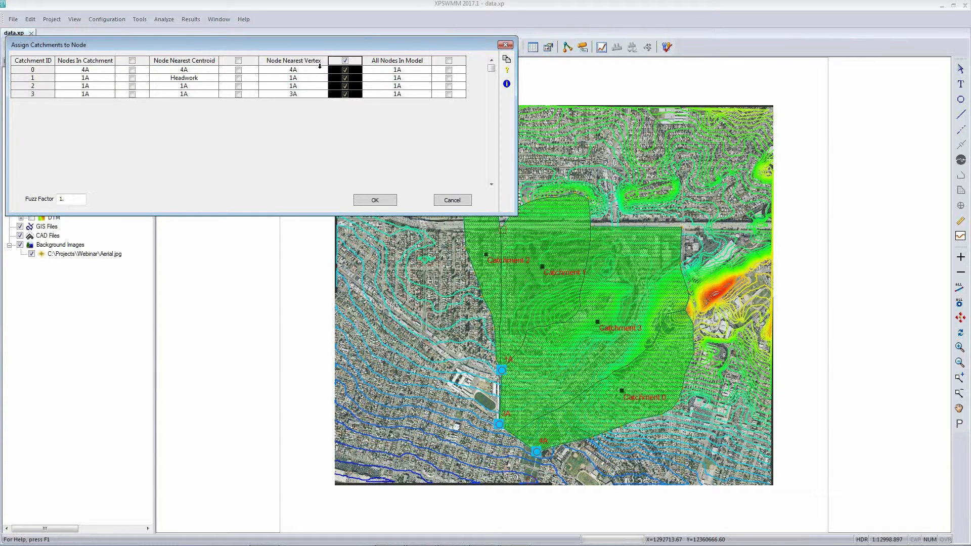
pyautogui.click(449, 86)
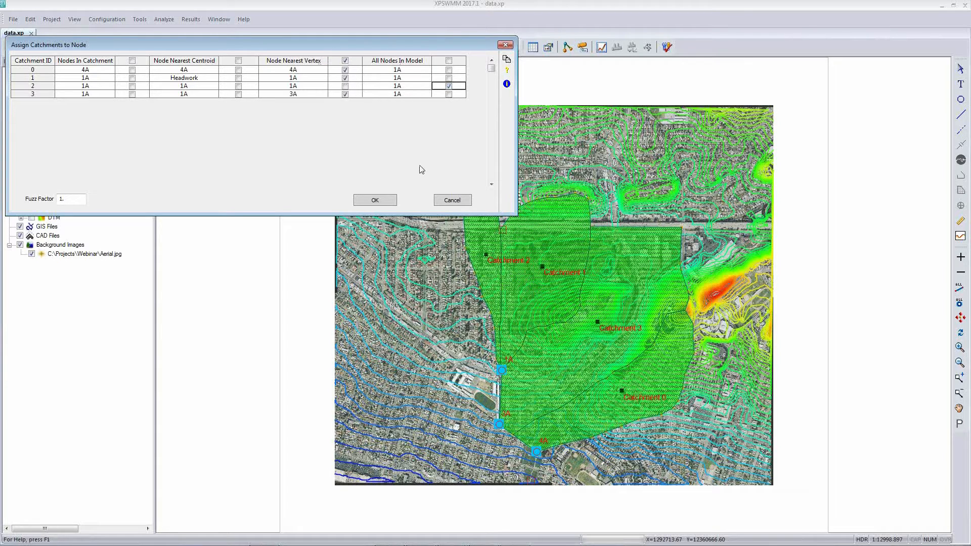
pyautogui.click(384, 205)
pyautogui.click(241, 140)
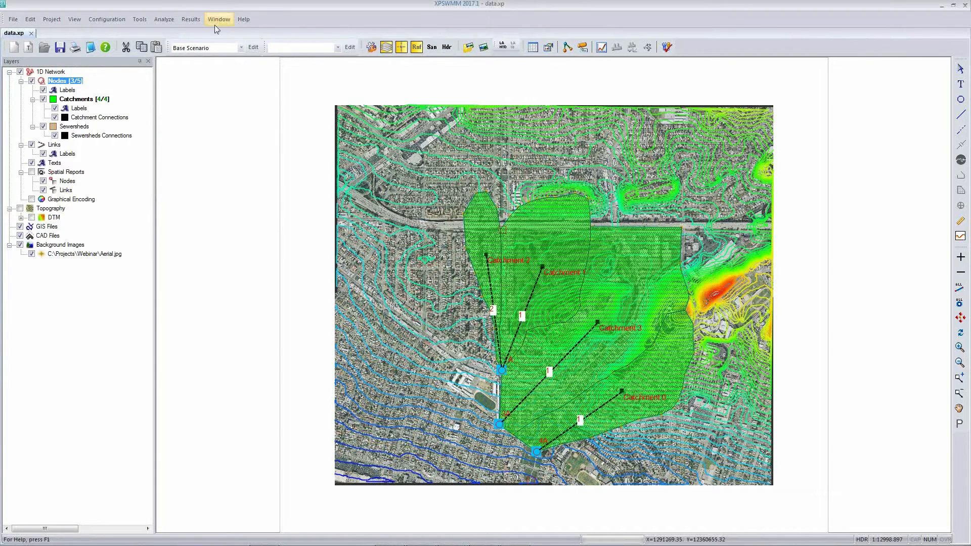
# Step: Calculate the catchment areas for all network elements and apply them to the nodes
pyautogui.click(140, 19)
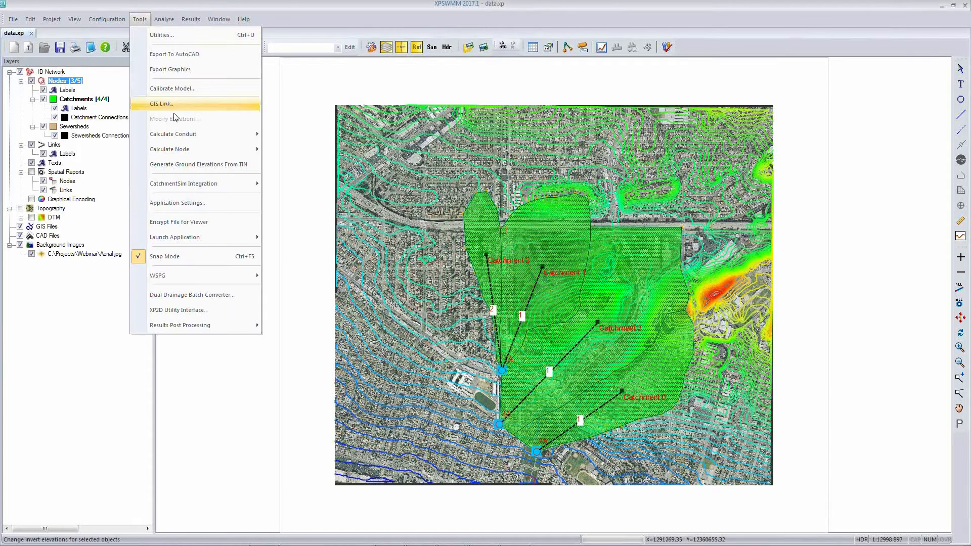
pyautogui.moveTo(213, 149)
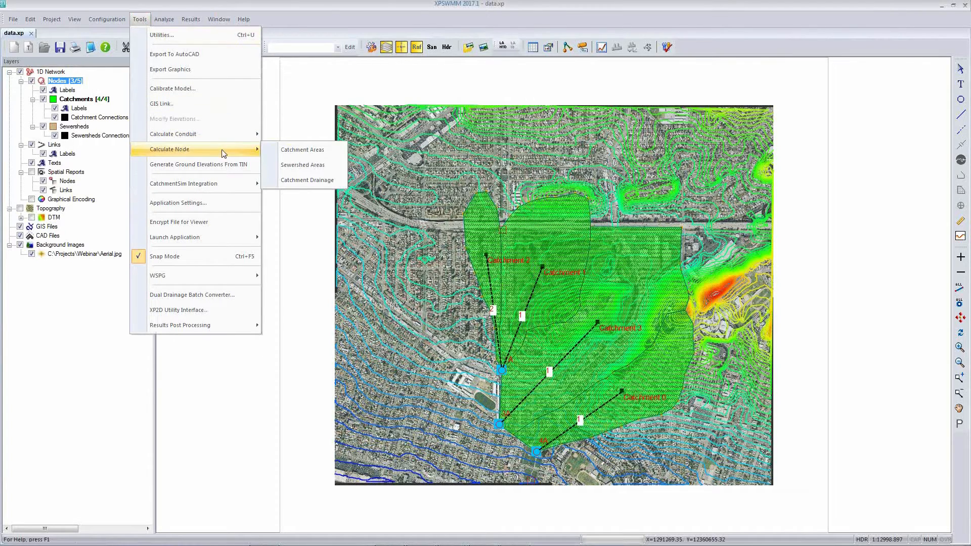
pyautogui.click(303, 149)
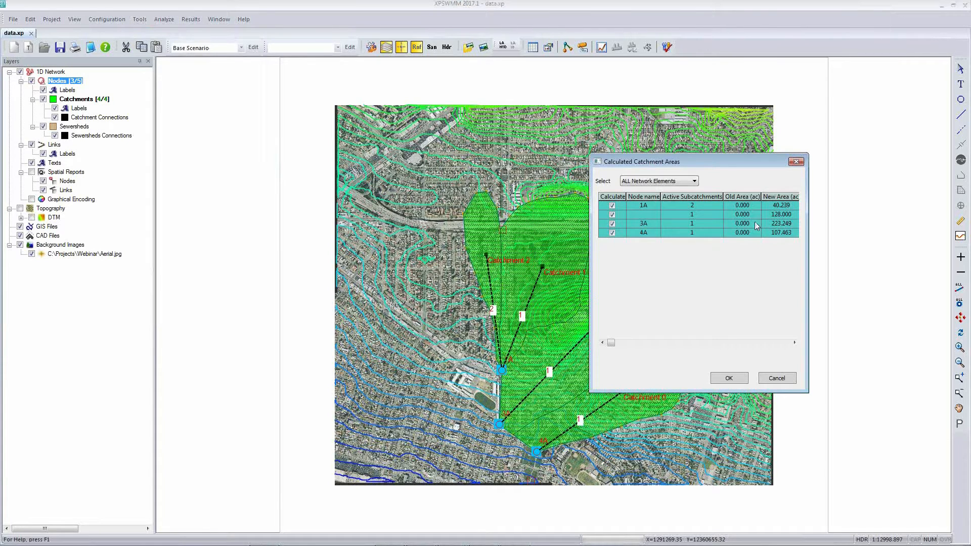
pyautogui.click(730, 378)
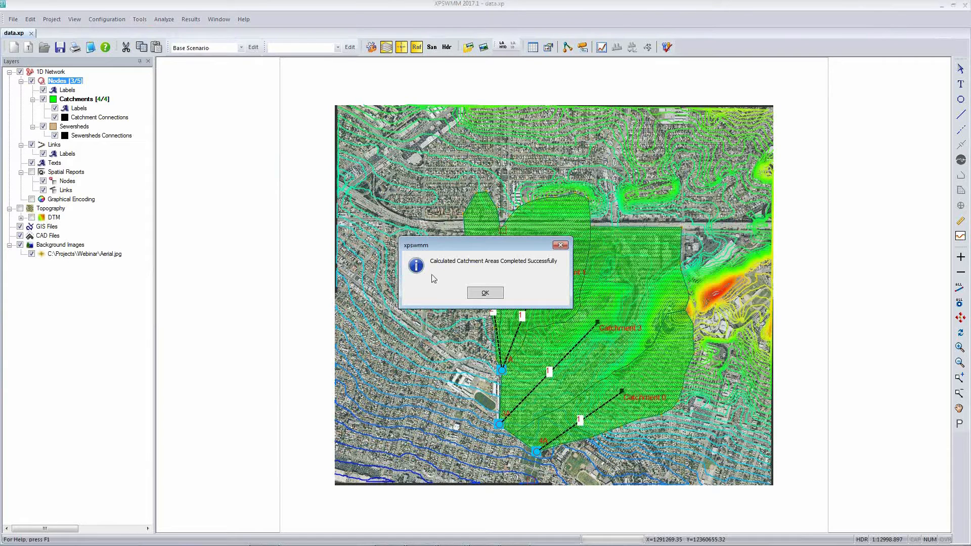
pyautogui.click(495, 295)
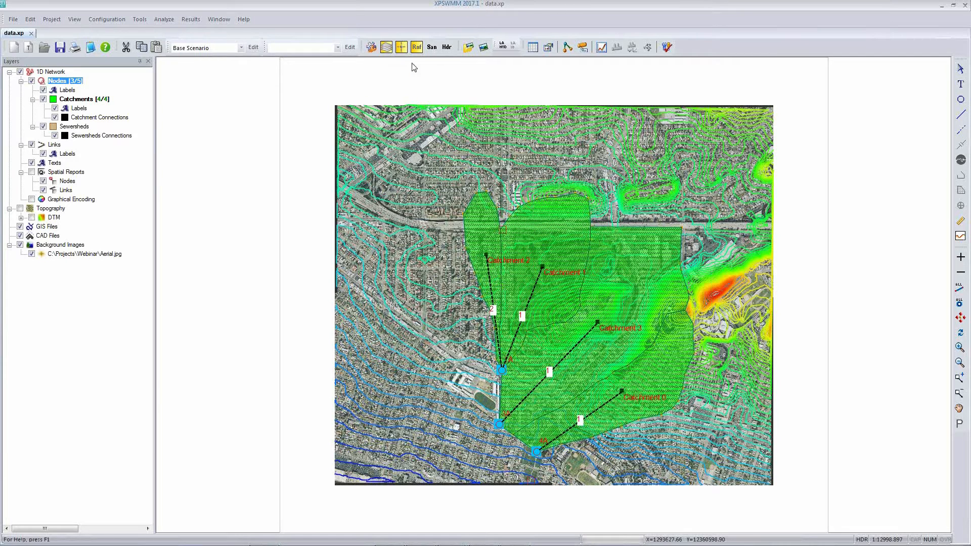
# Step: Open the global storms in the runoff job control and add rows for three storms
pyautogui.click(371, 47)
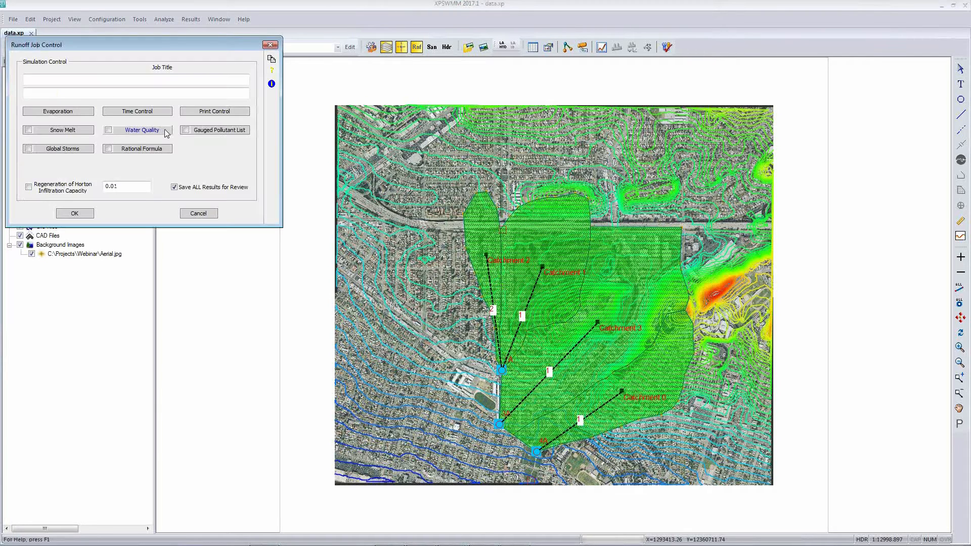
pyautogui.click(87, 151)
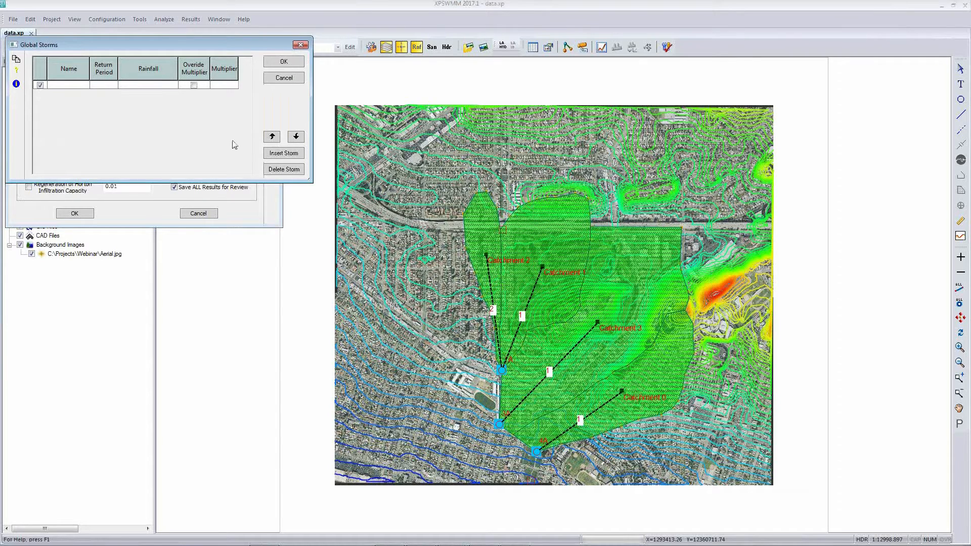
pyautogui.click(281, 157)
pyautogui.click(279, 156)
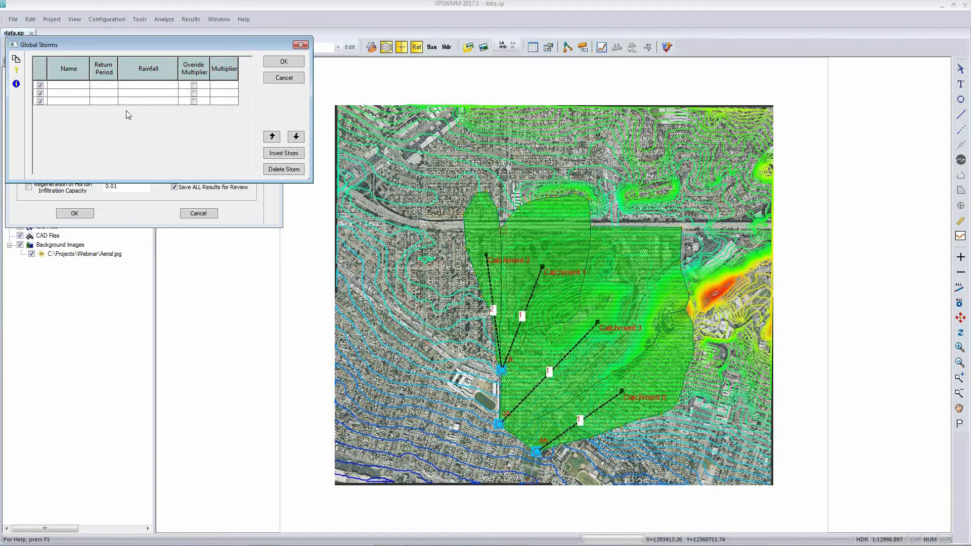
# Step: Switch to the Excel workbook conduit data.xlsx and copy the storm table A1:E3 from the Global Storms sheet
pyautogui.hotkey('alt', 'Tab')
pyautogui.hotkey('alt', 'Tab')
pyautogui.hotkey('alt', 'Tab')
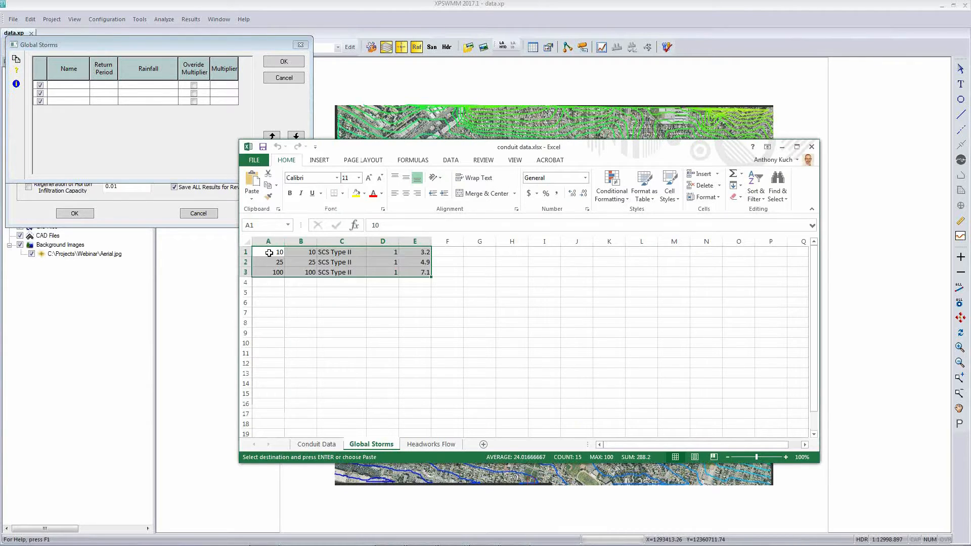
pyautogui.rightClick(269, 253)
pyautogui.click(298, 274)
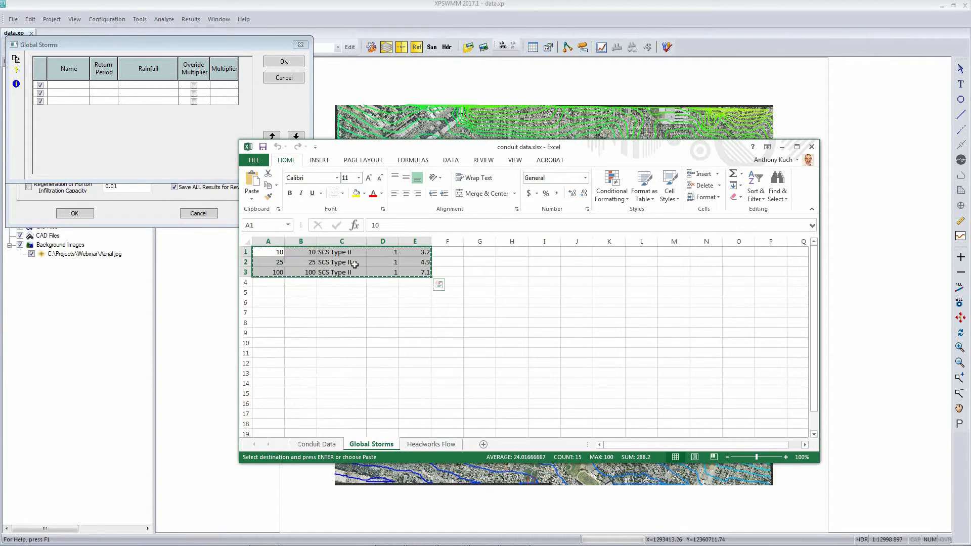
# Step: Paste the 10, 25 and 100 SCS Type II storms into XPSWMM's global storms and accept the runoff job control
pyautogui.click(67, 86)
pyautogui.rightClick(67, 87)
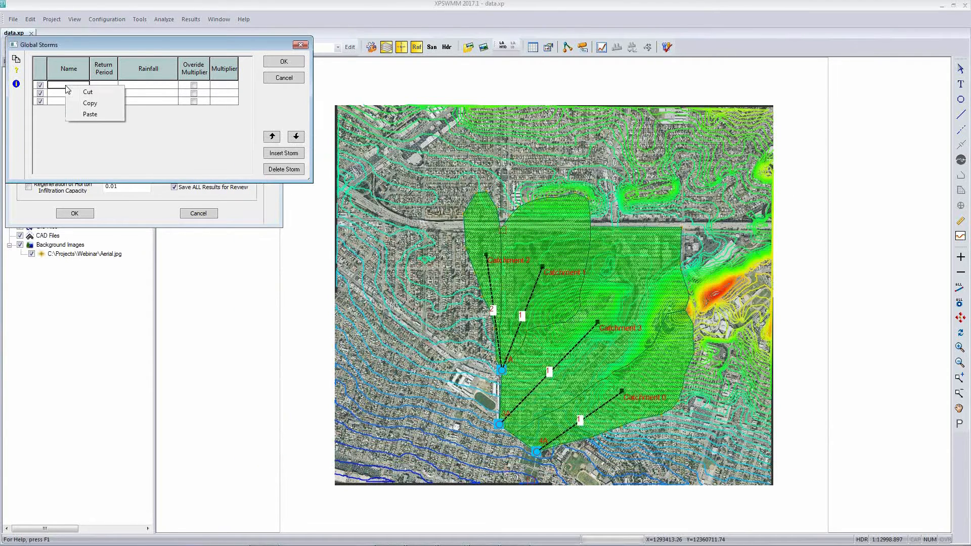
pyautogui.click(91, 114)
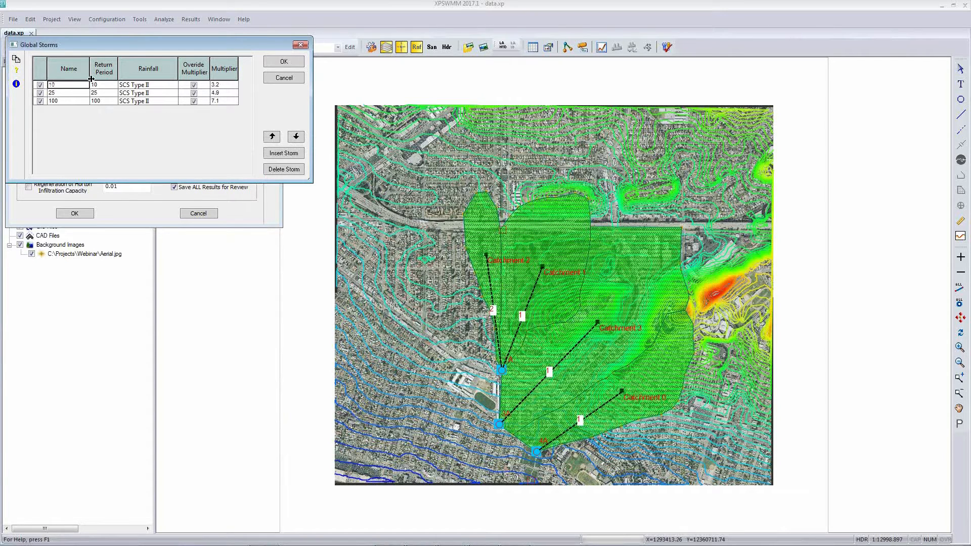
pyautogui.click(274, 65)
pyautogui.click(82, 213)
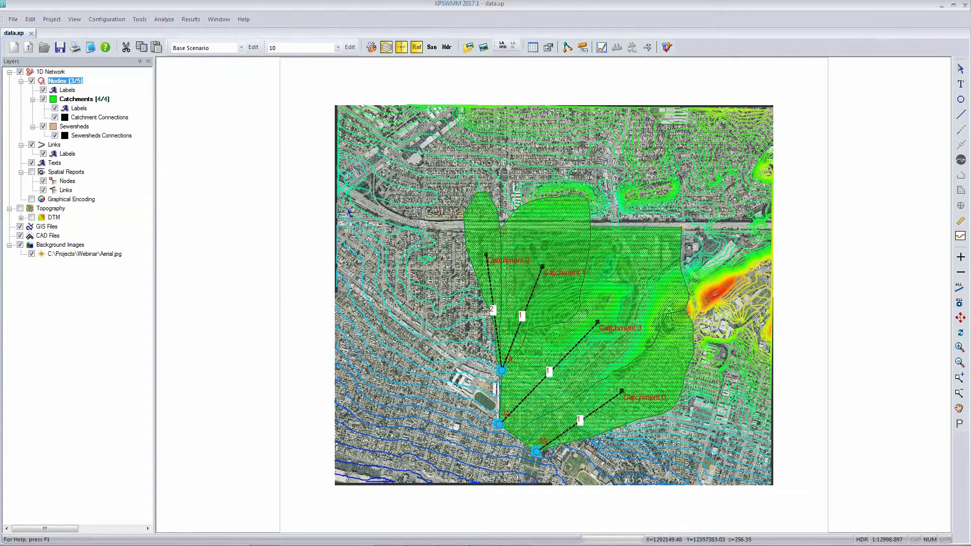
# Step: Set node 1A's sub-catchment 1 to SCS Hydrology with curve number 65 and time of concentration 15
pyautogui.doubleClick(500, 371)
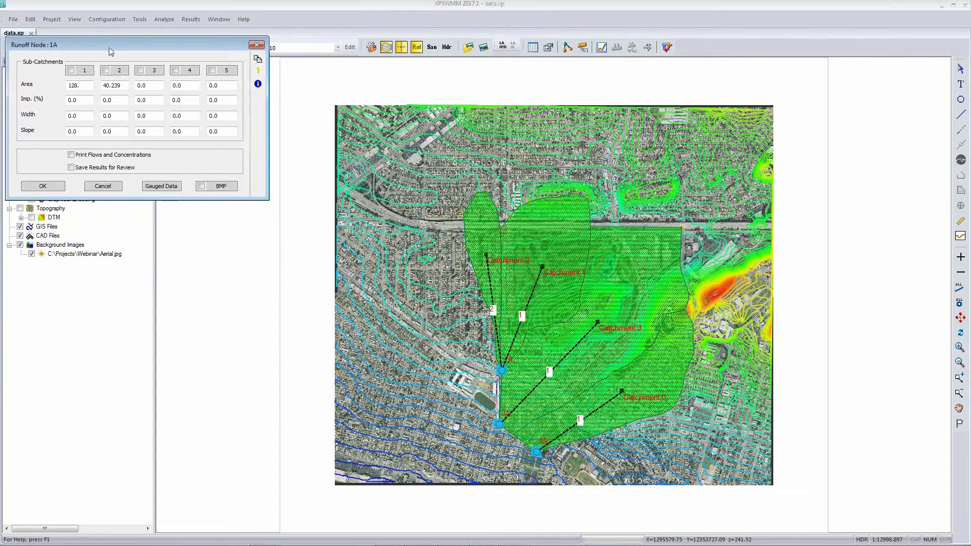
pyautogui.click(81, 71)
pyautogui.click(85, 147)
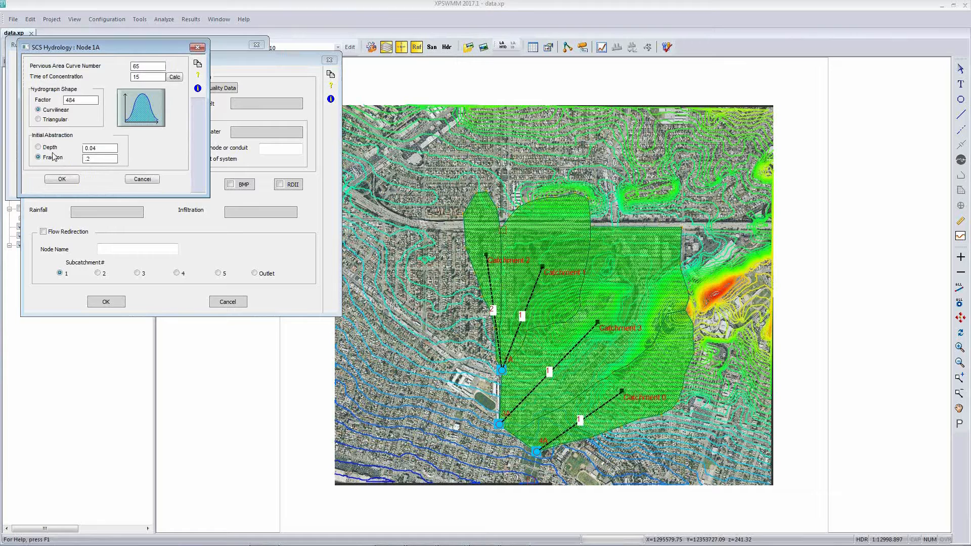
pyautogui.click(61, 180)
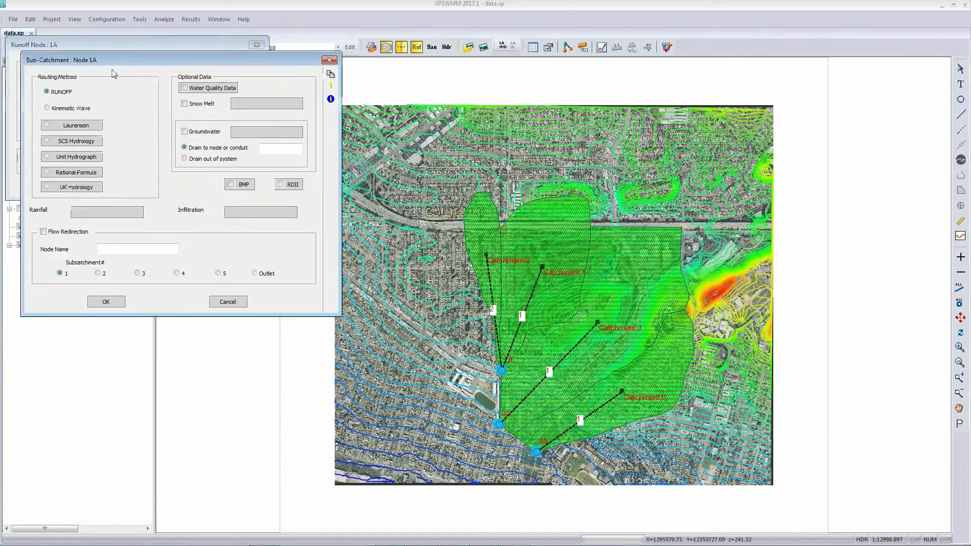
# Step: Set node 1A's sub-catchment 2 to SCS Hydrology with curve number 65 and time of concentration 30, and accept the node data
pyautogui.click(78, 142)
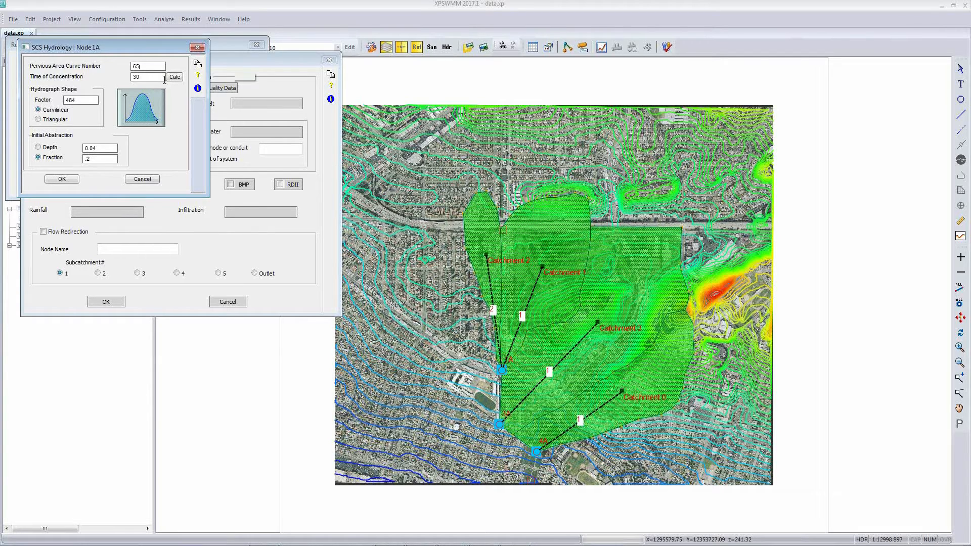
pyautogui.click(69, 178)
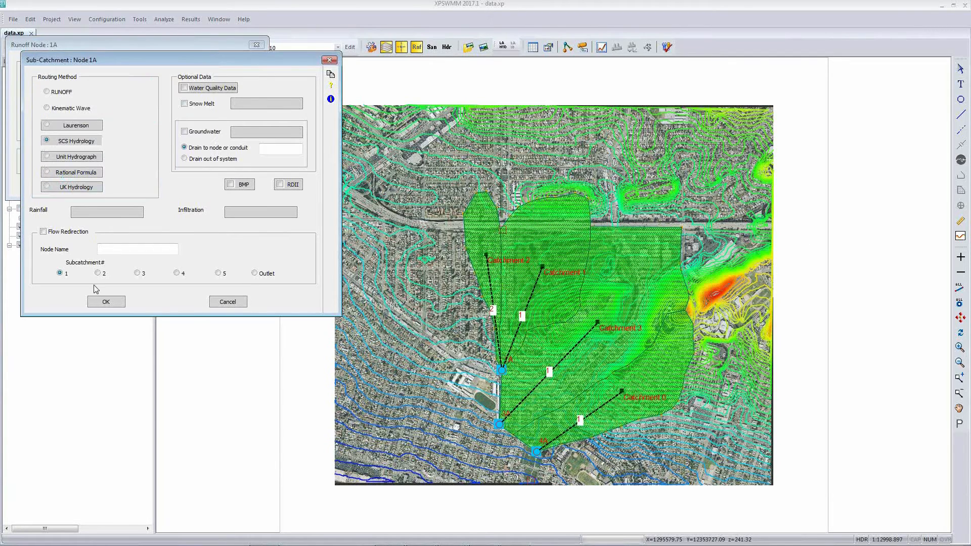
pyautogui.click(99, 302)
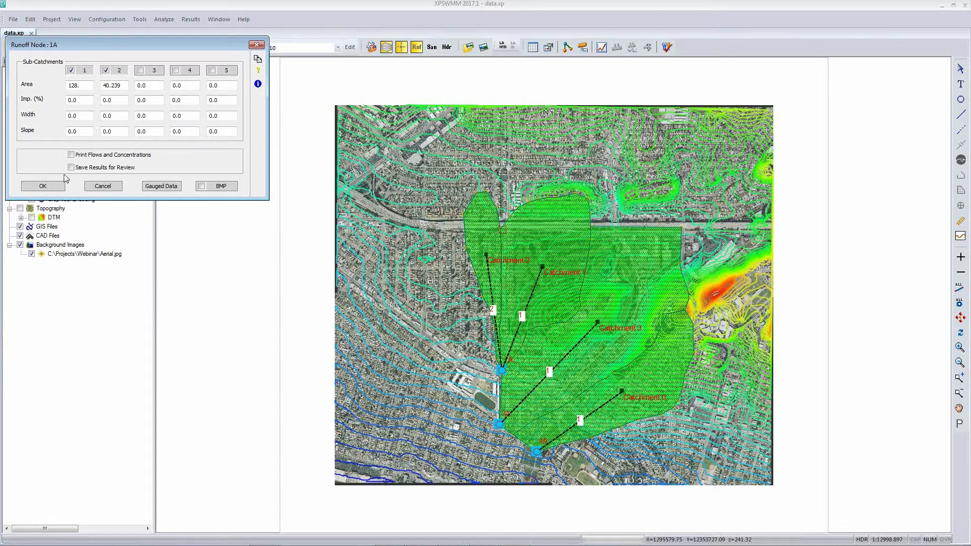
pyautogui.click(43, 187)
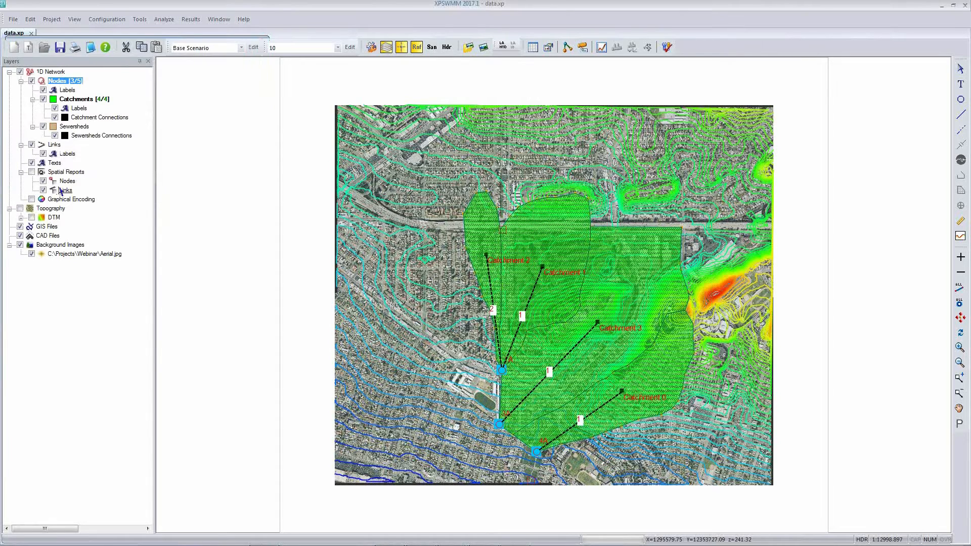
# Step: Set node 3A's sub-catchment 1 to SCS Hydrology with curve number 65 and time of concentration 45, and accept the node data
pyautogui.doubleClick(499, 424)
pyautogui.click(79, 70)
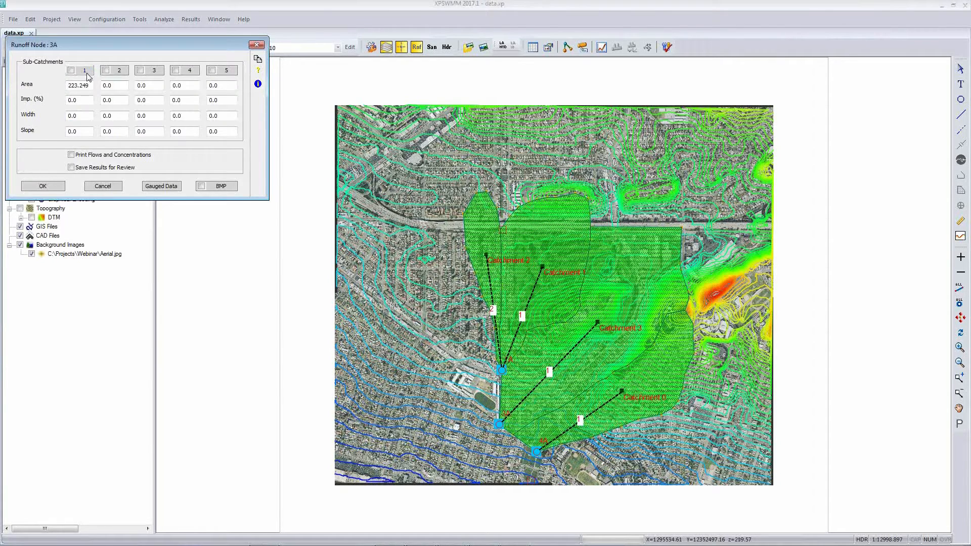
pyautogui.click(72, 140)
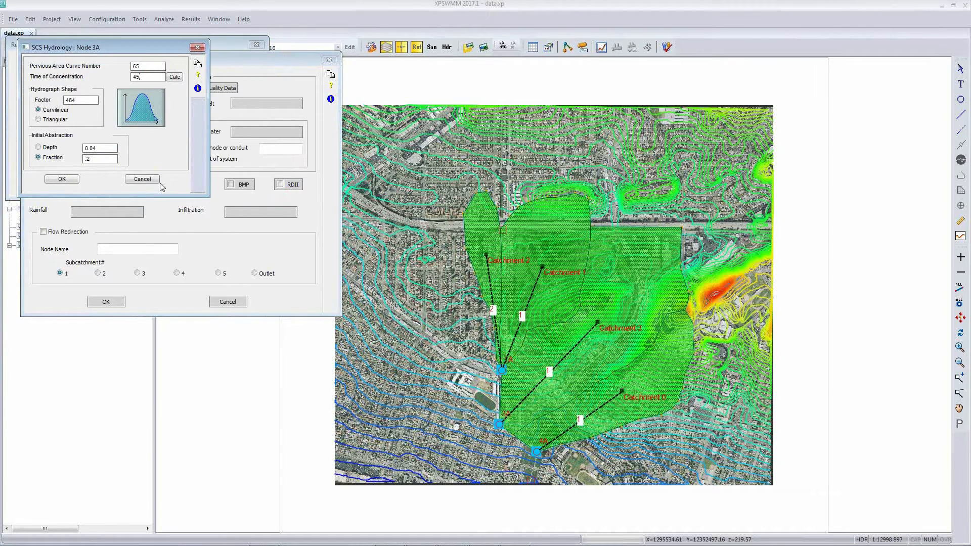
pyautogui.click(61, 180)
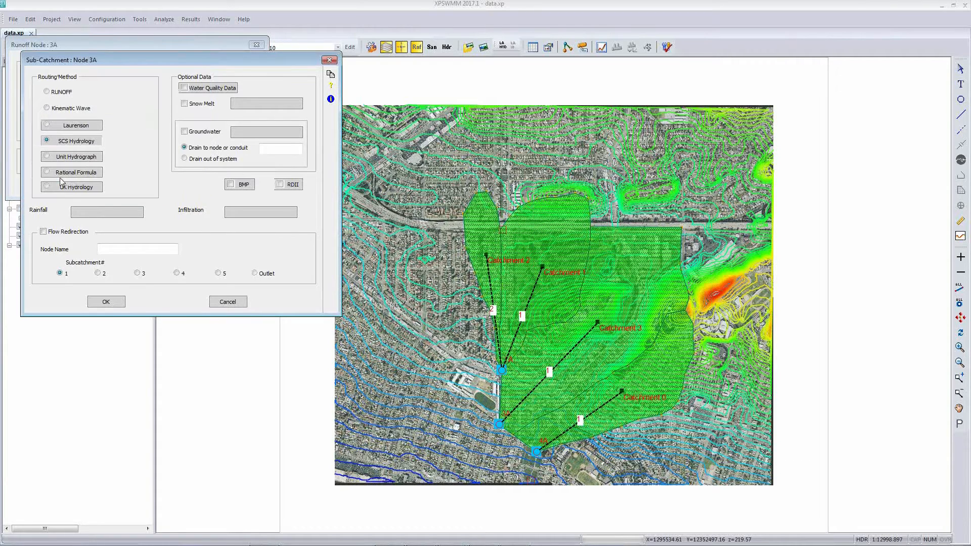
pyautogui.click(114, 302)
pyautogui.click(45, 186)
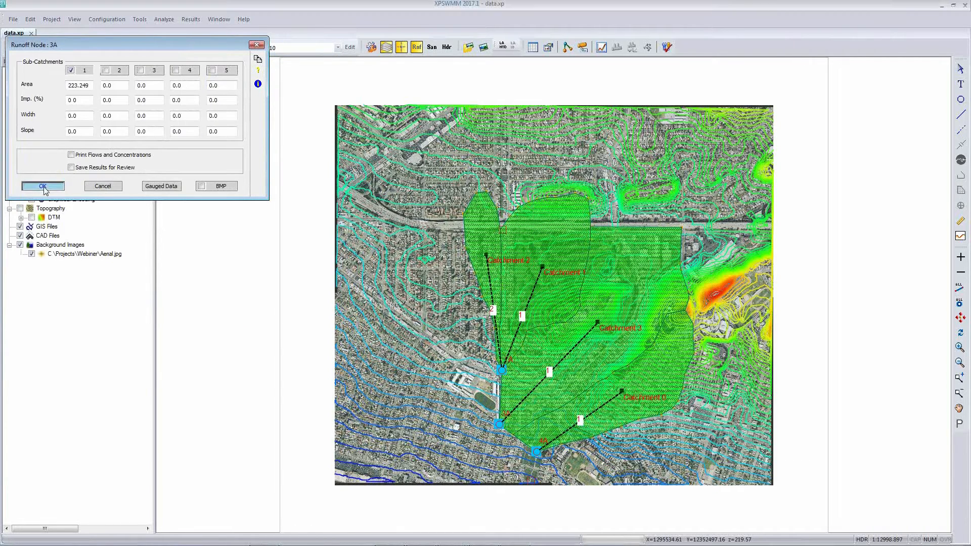
# Step: Set node 4A's sub-catchment 1 to SCS Hydrology with curve number 65 and a time of concentration, and accept the node data
pyautogui.doubleClick(537, 452)
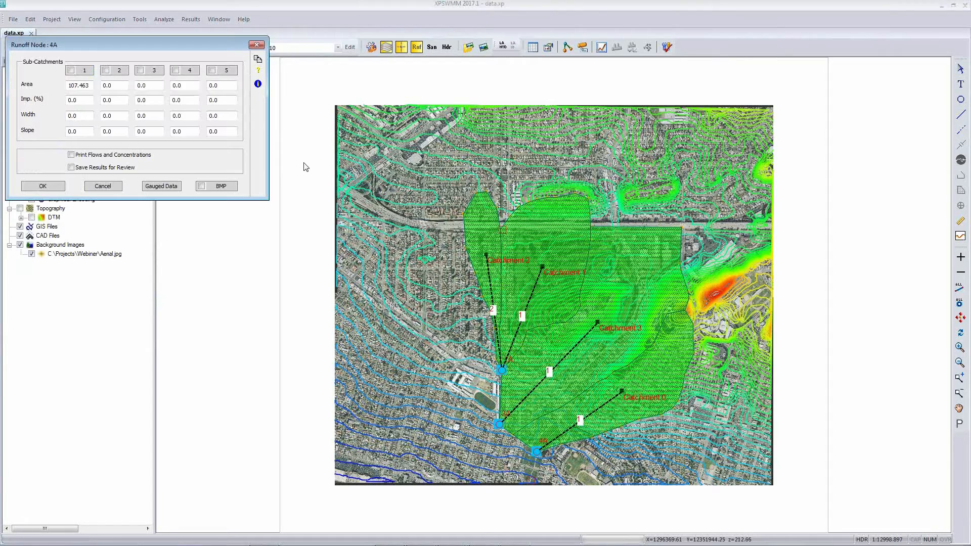
pyautogui.click(77, 76)
pyautogui.click(81, 141)
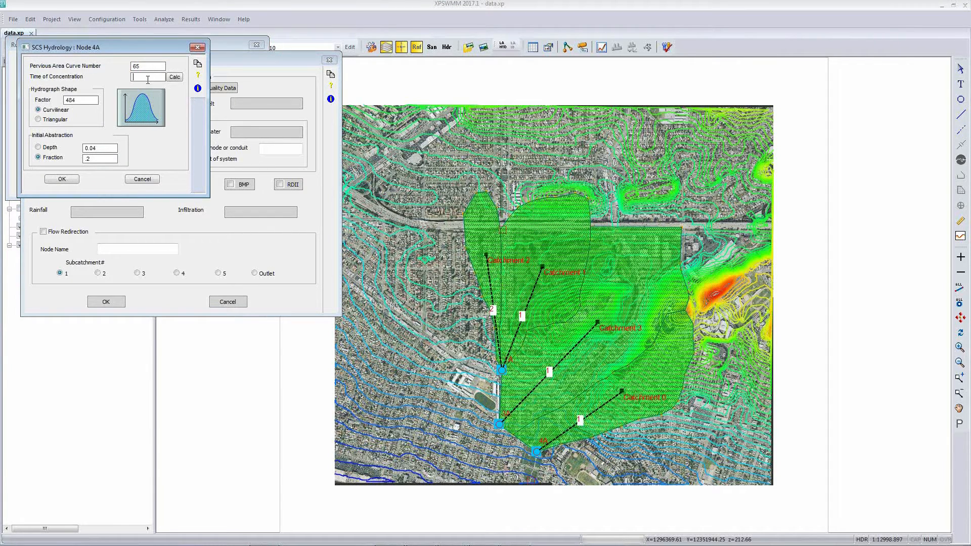
pyautogui.click(62, 179)
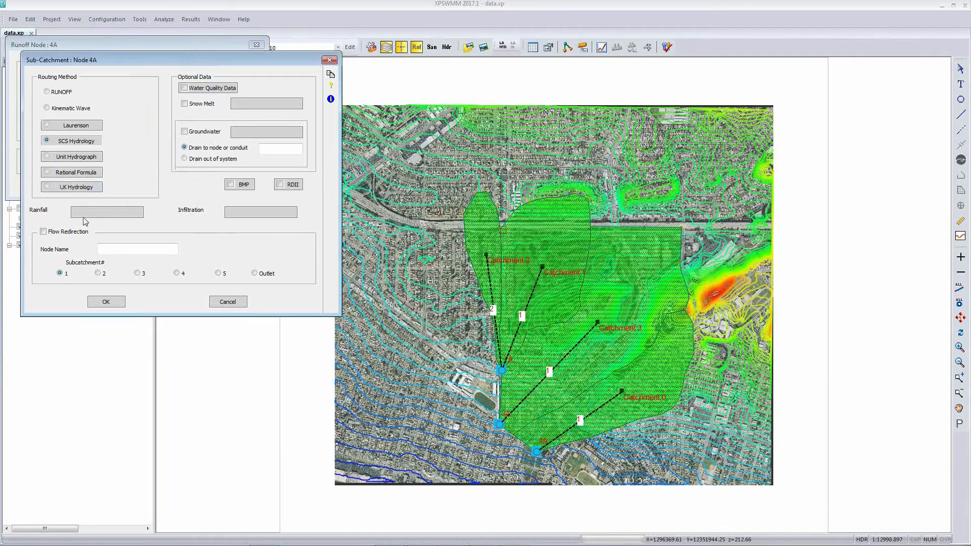
pyautogui.click(106, 302)
pyautogui.click(45, 191)
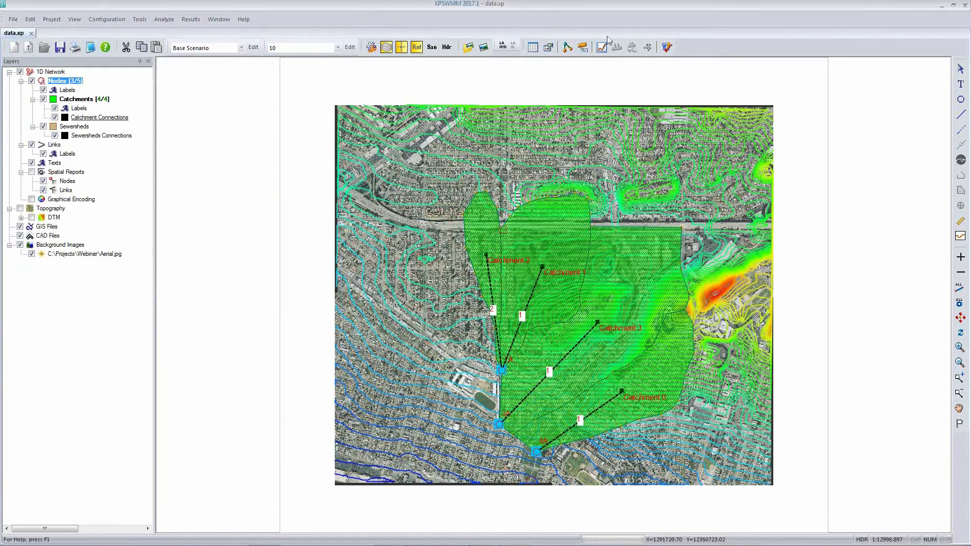
# Step: Solve the runoff model for the three global storms
pyautogui.click(667, 48)
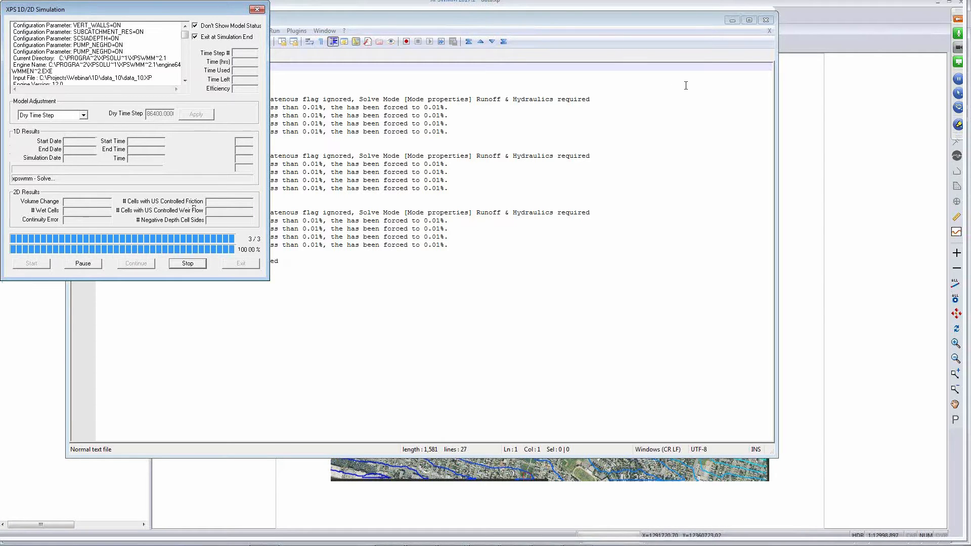
# Step: Close the error log and review the flow hydrographs of nodes 1A, 3A and 4A for all storms
pyautogui.click(766, 21)
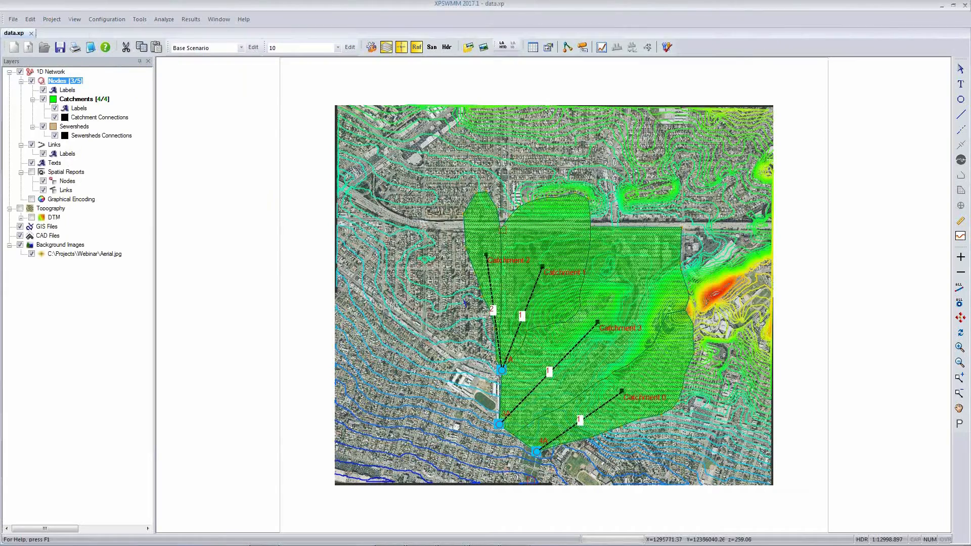
pyautogui.click(602, 47)
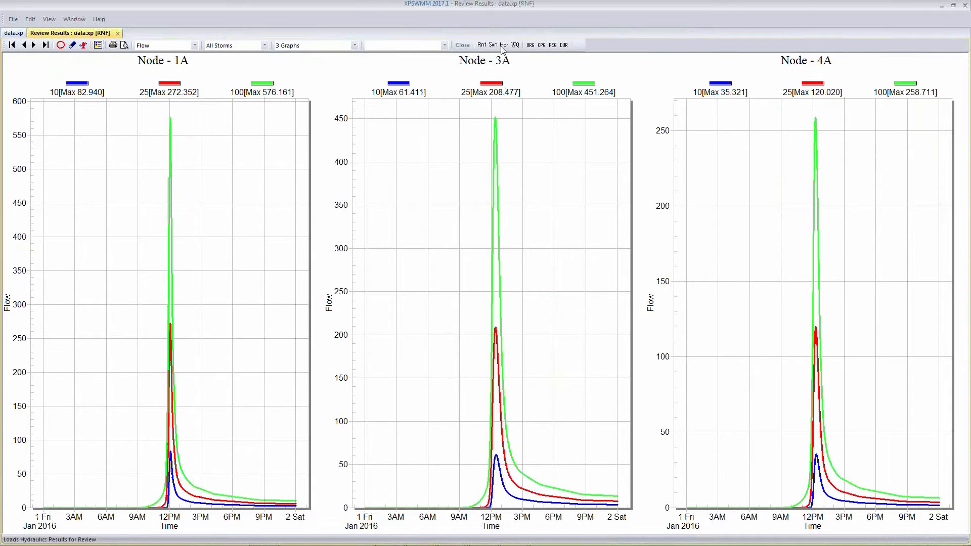
pyautogui.click(464, 45)
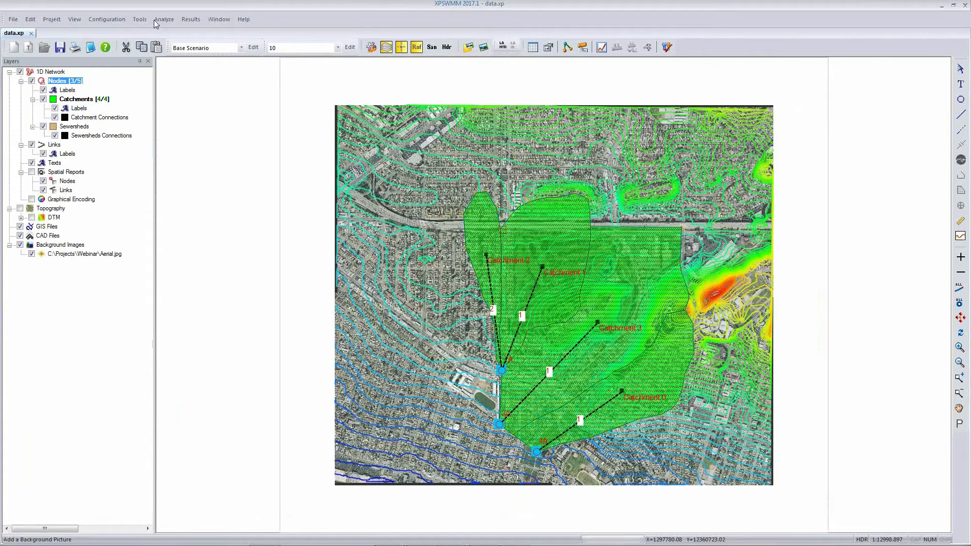
# Step: Solve the 10, 25 and 100-year storm files together with the Solve Manager, and review the resulting runoff hydrographs
pyautogui.click(158, 20)
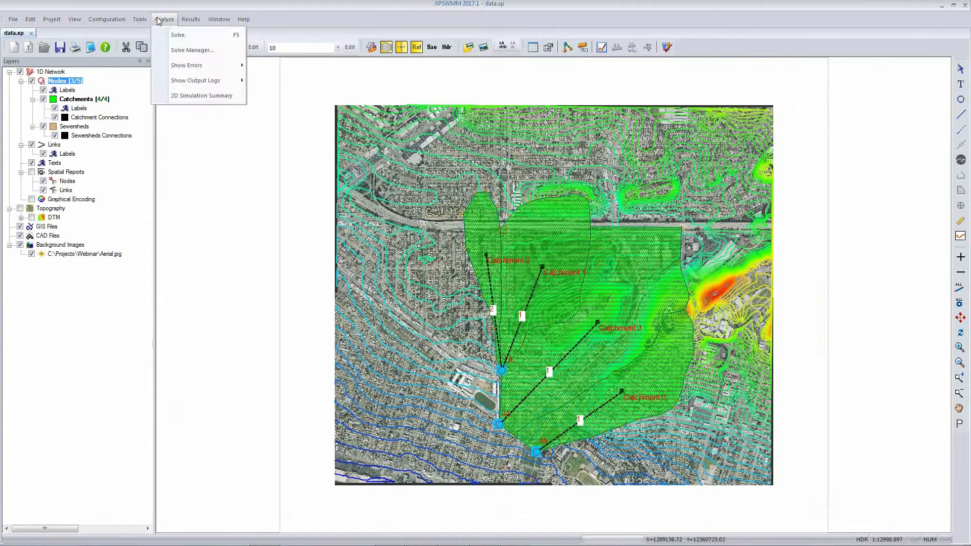
pyautogui.click(191, 50)
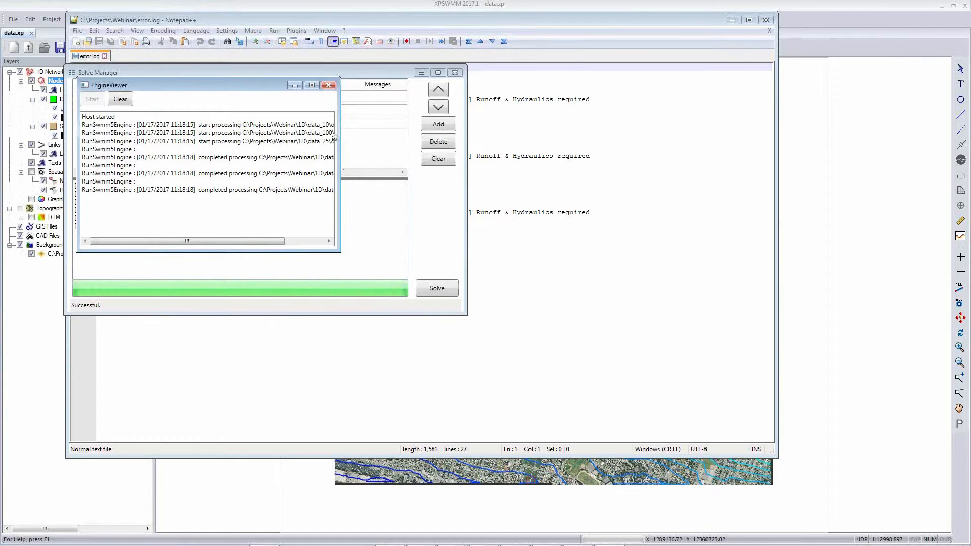
pyautogui.click(328, 85)
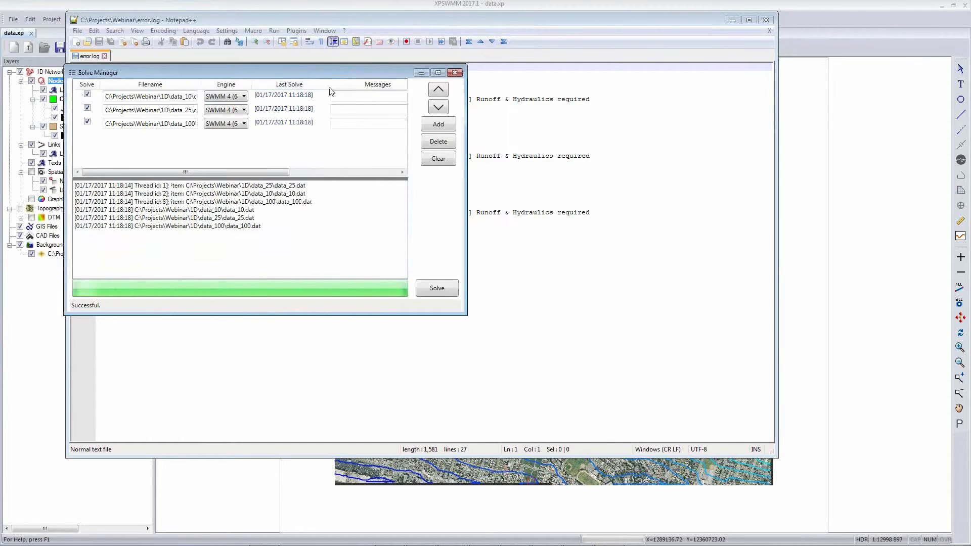
pyautogui.click(455, 72)
pyautogui.click(766, 20)
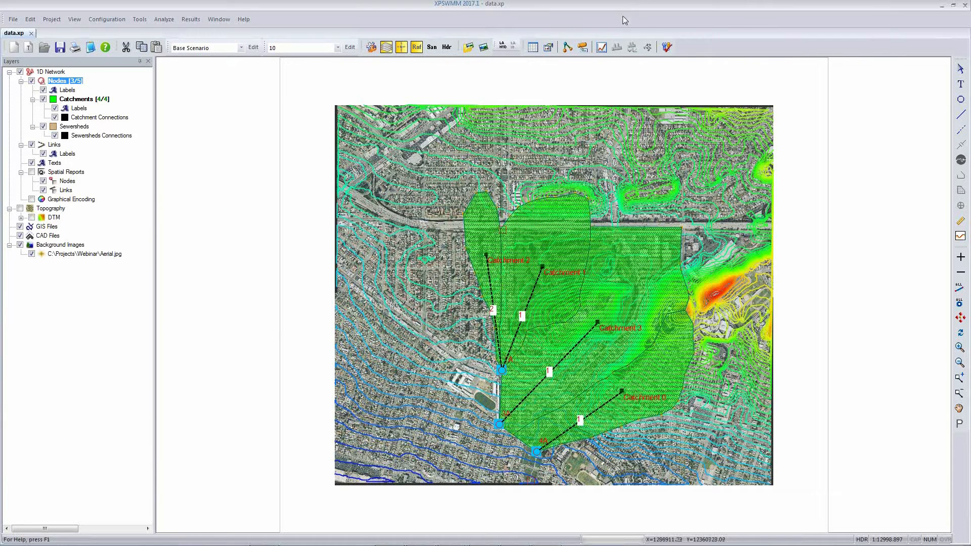
pyautogui.click(601, 47)
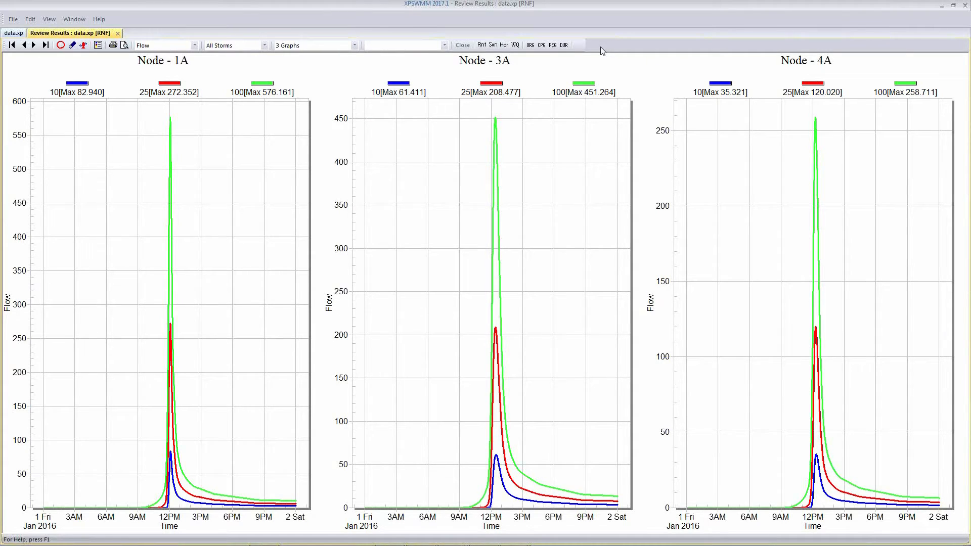
pyautogui.click(463, 45)
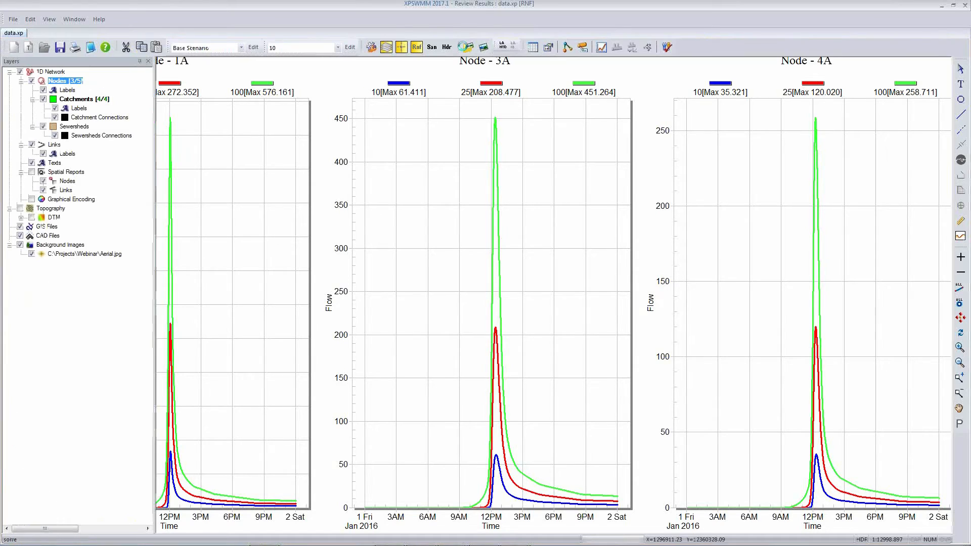
# Step: Switch the model to hydraulics mode and generate ground elevations from the TIN surface for all network nodes
pyautogui.click(447, 49)
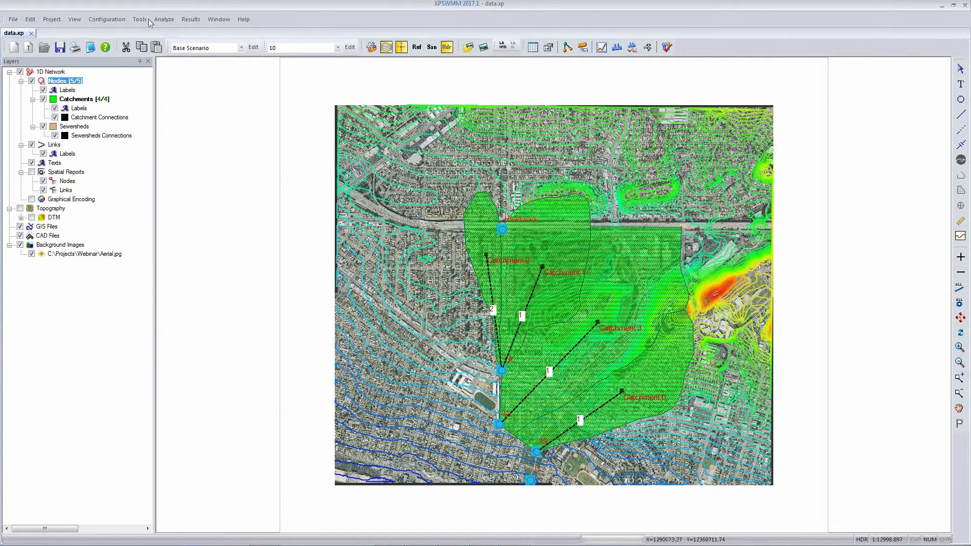
pyautogui.click(120, 21)
pyautogui.click(119, 20)
pyautogui.click(136, 19)
pyautogui.click(173, 165)
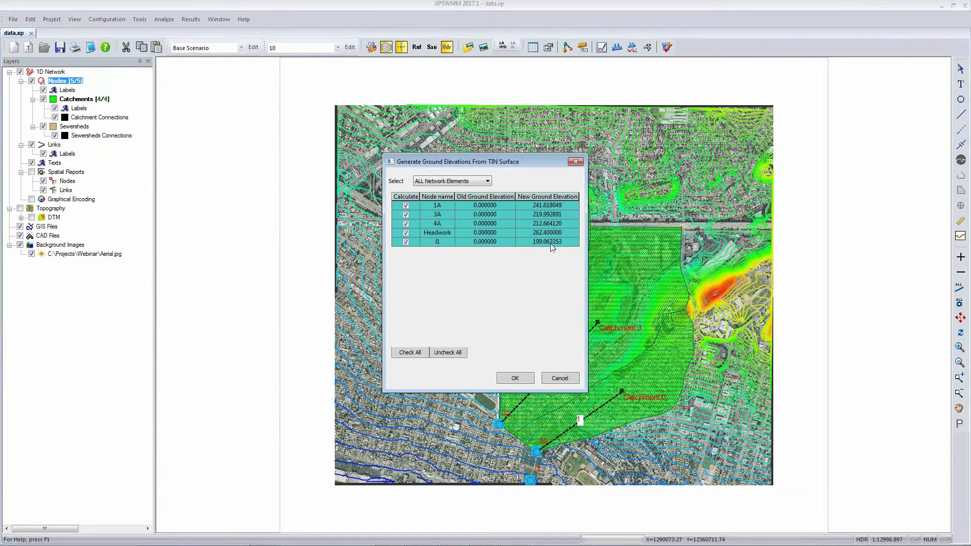
pyautogui.click(515, 379)
pyautogui.click(500, 292)
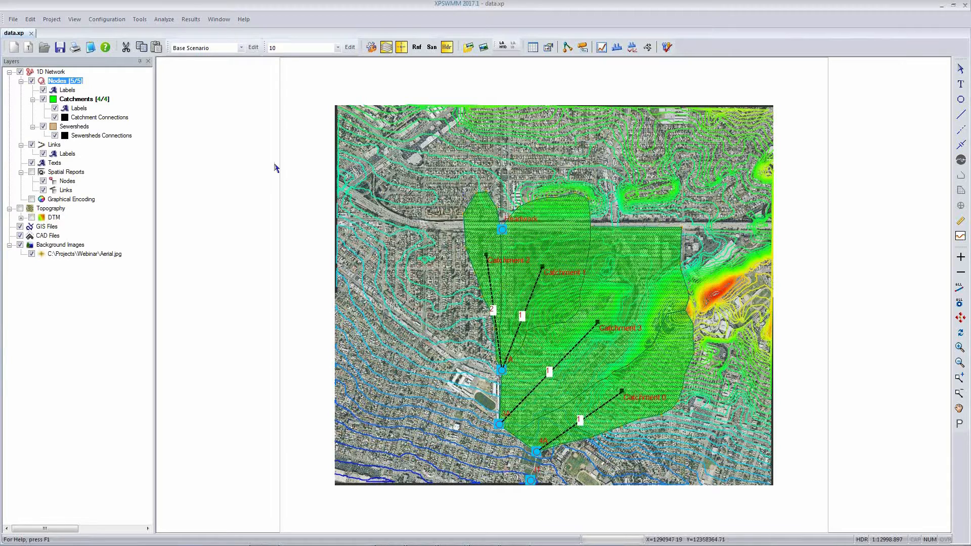
# Step: Inspect the link variable mappings of the GIS link to the Conduit Data table in conduit data.xlsx, leaving them unchanged
pyautogui.click(137, 20)
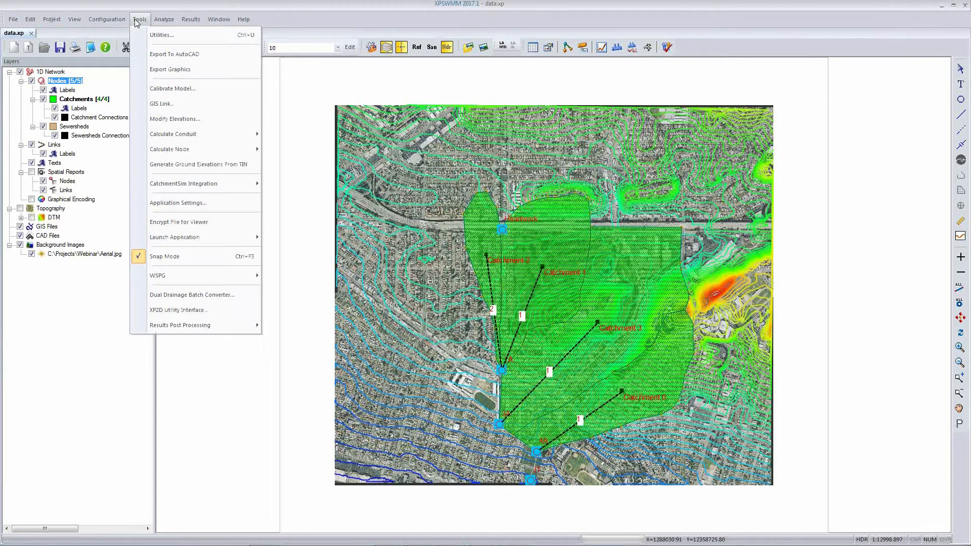
pyautogui.click(162, 104)
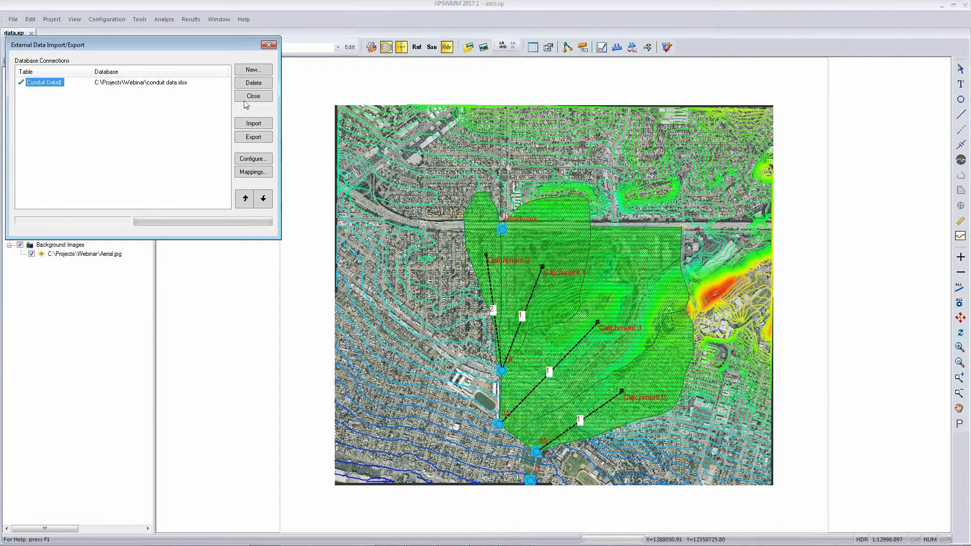
pyautogui.click(251, 172)
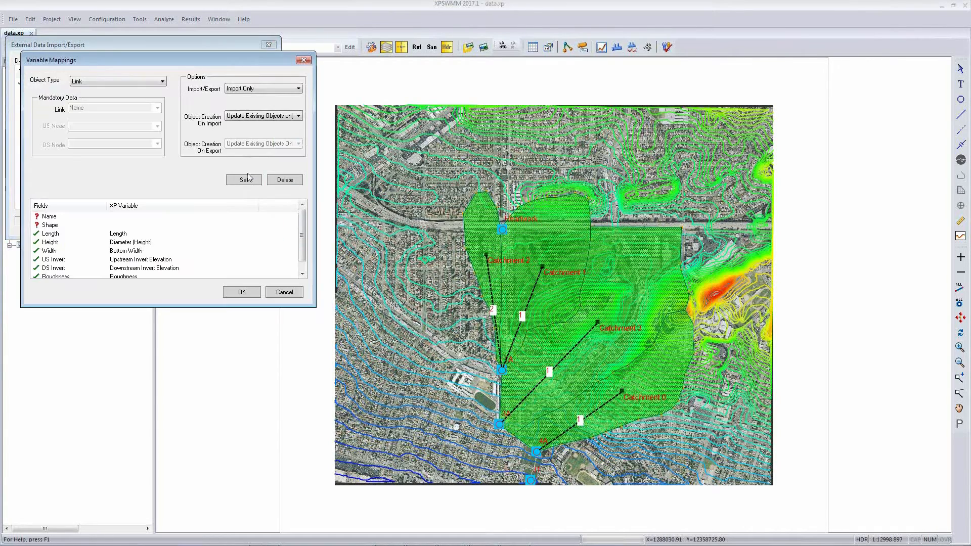
pyautogui.click(278, 295)
pyautogui.click(253, 96)
# Step: Import the LandXML file model_network.xml into the model
pyautogui.click(14, 19)
pyautogui.moveTo(43, 163)
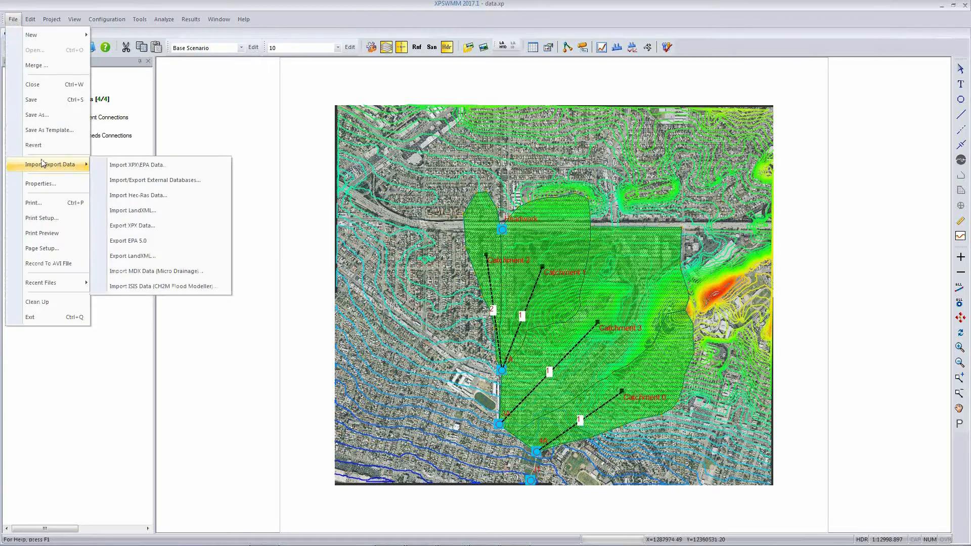
pyautogui.click(138, 213)
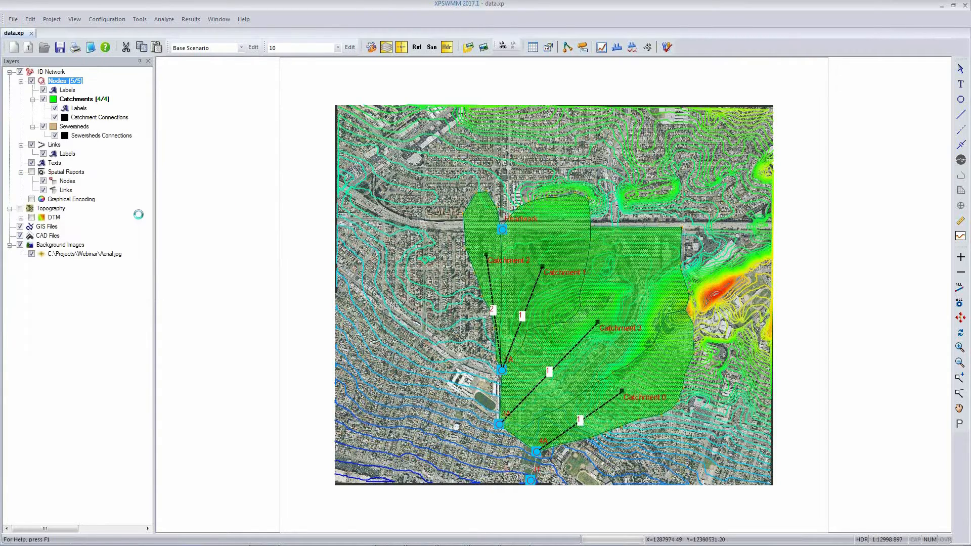
pyautogui.click(508, 247)
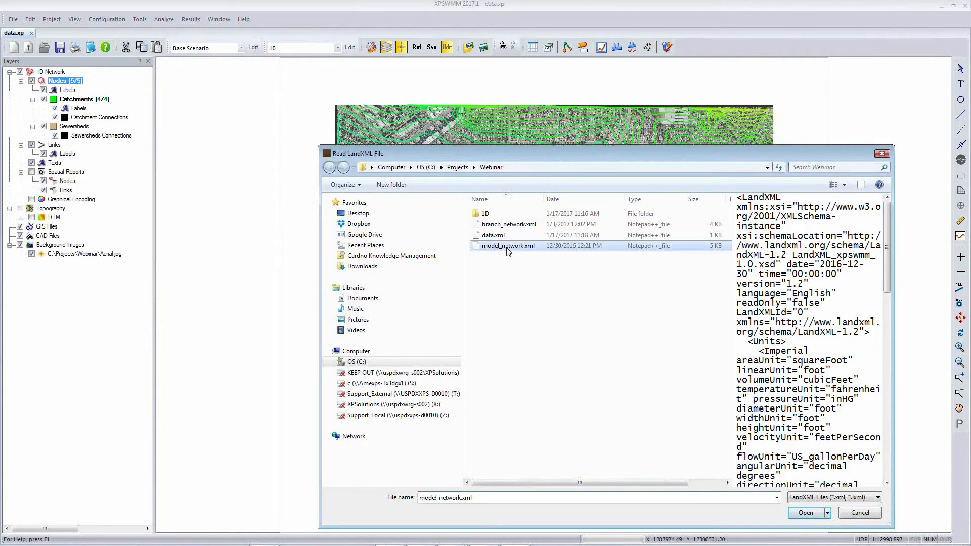
pyautogui.doubleClick(507, 246)
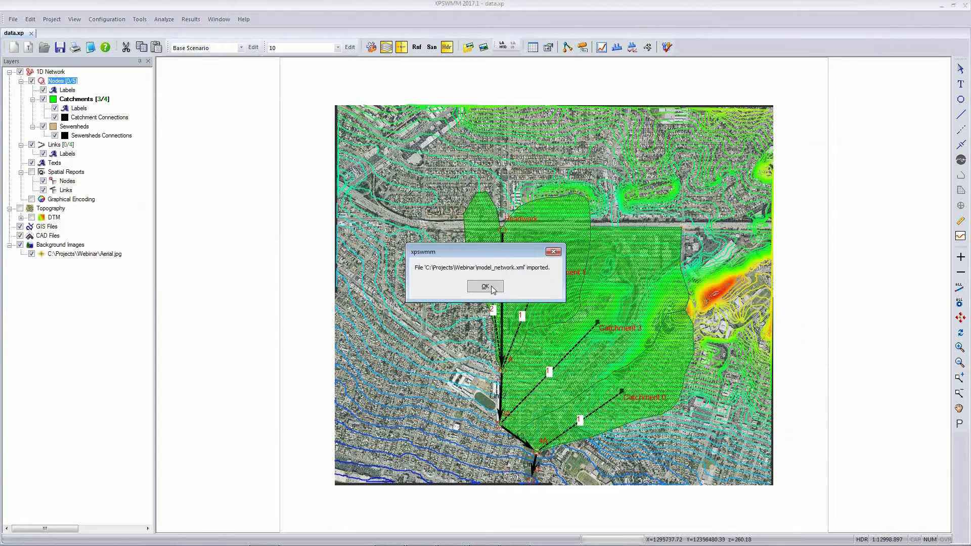
pyautogui.click(486, 286)
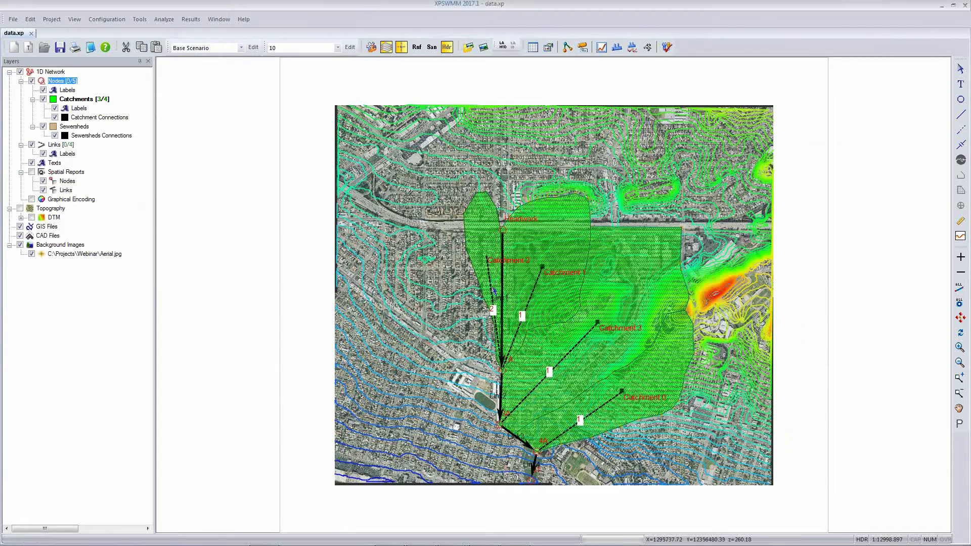
# Step: Inspect the conduit profile of Link1 between the Headwork node and node 1A without changing it
pyautogui.doubleClick(501, 253)
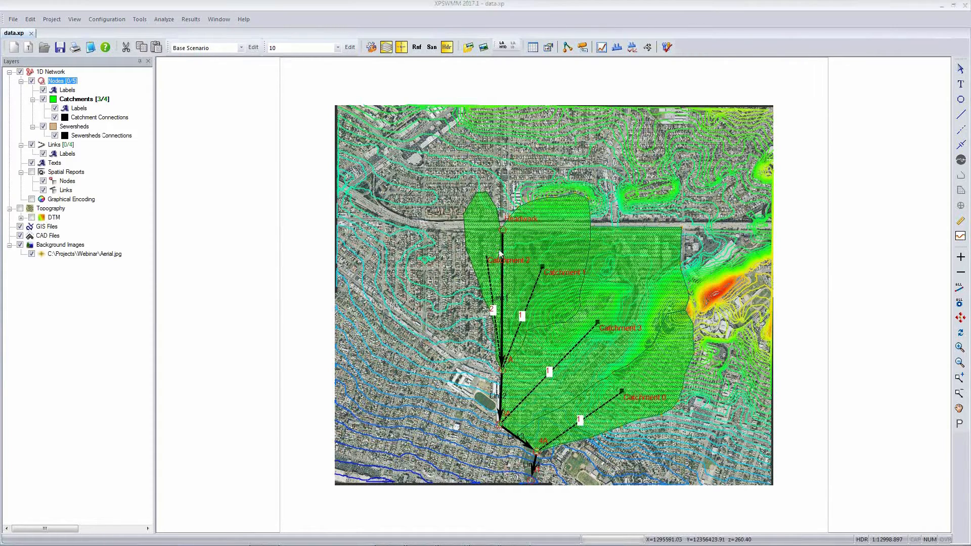
pyautogui.click(489, 290)
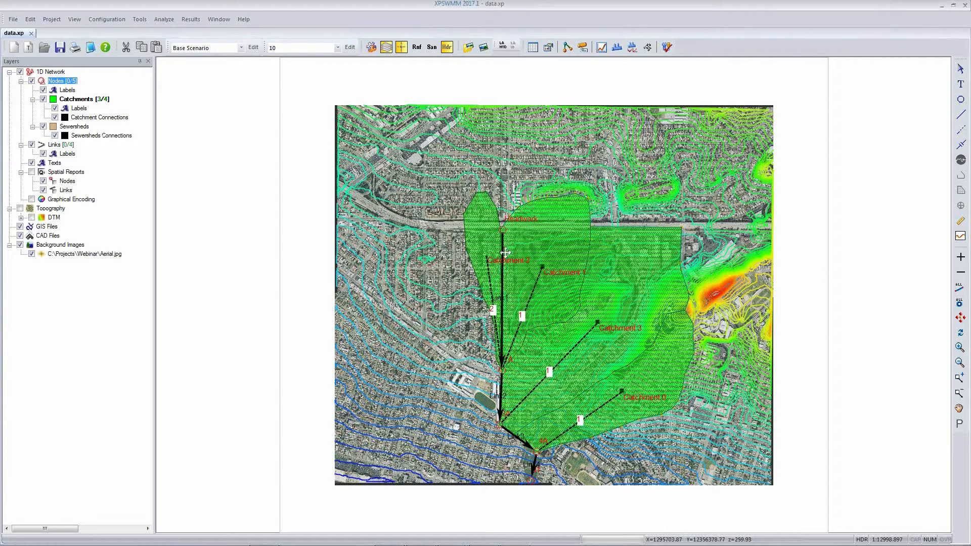
pyautogui.doubleClick(503, 307)
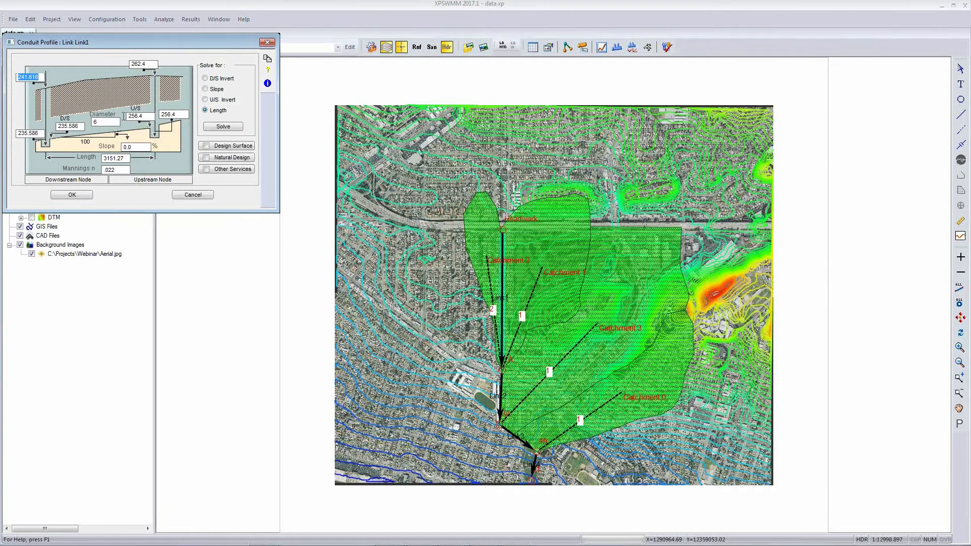
pyautogui.click(194, 195)
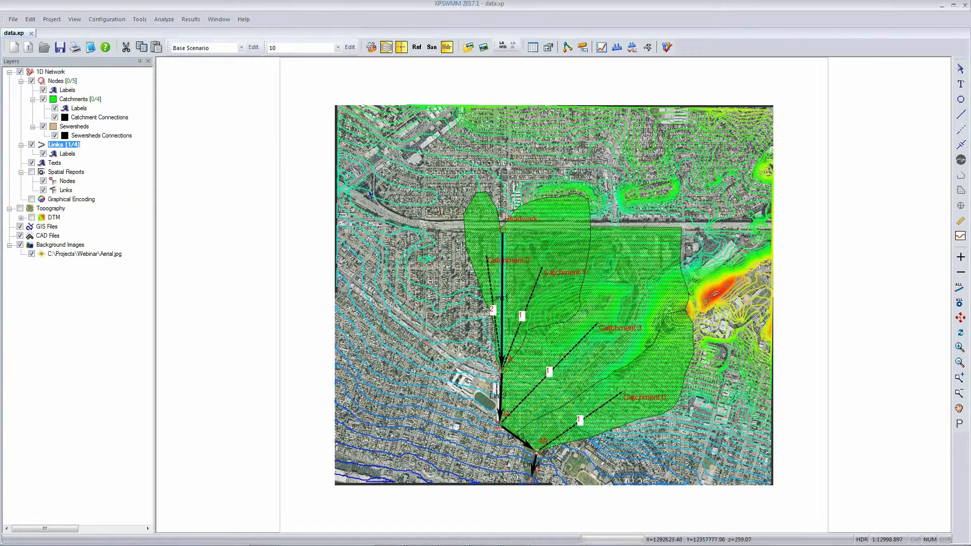
# Step: Define the outfall at node J1 and accept its node data
pyautogui.doubleClick(529, 482)
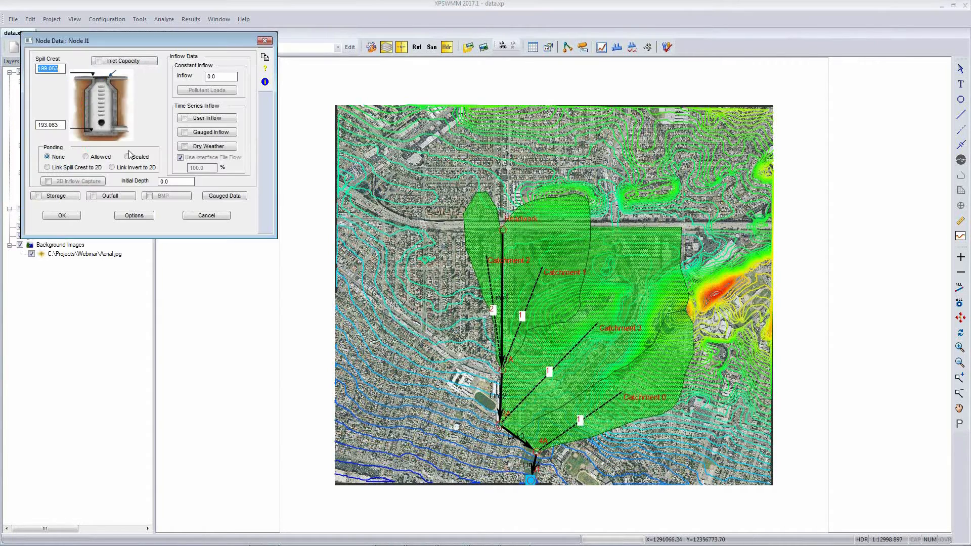
pyautogui.click(112, 203)
pyautogui.click(80, 215)
pyautogui.click(62, 216)
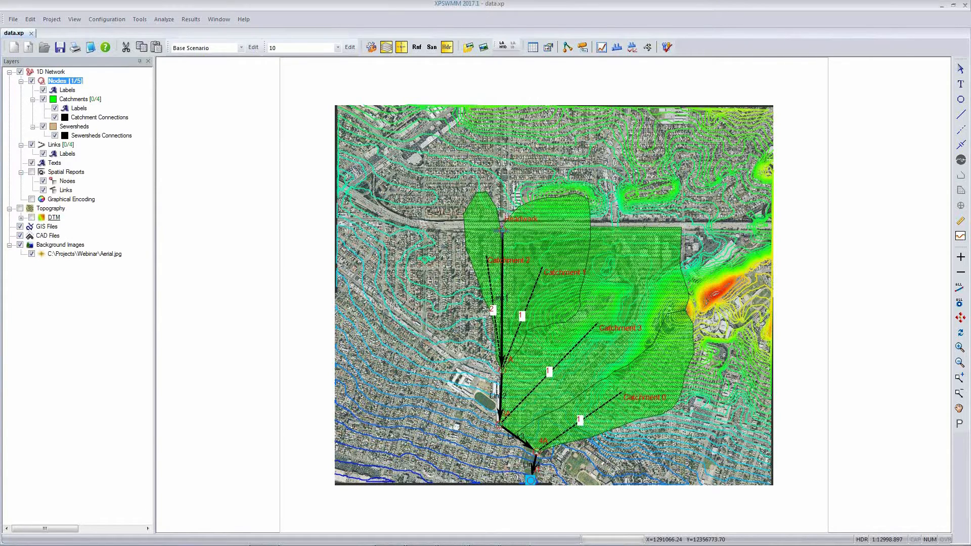
# Step: Give the Headwork node a user inflow hydrograph by pasting the Time and Flow values from Excel's Headworks Flow sheet in conduit data.xlsx
pyautogui.doubleClick(502, 230)
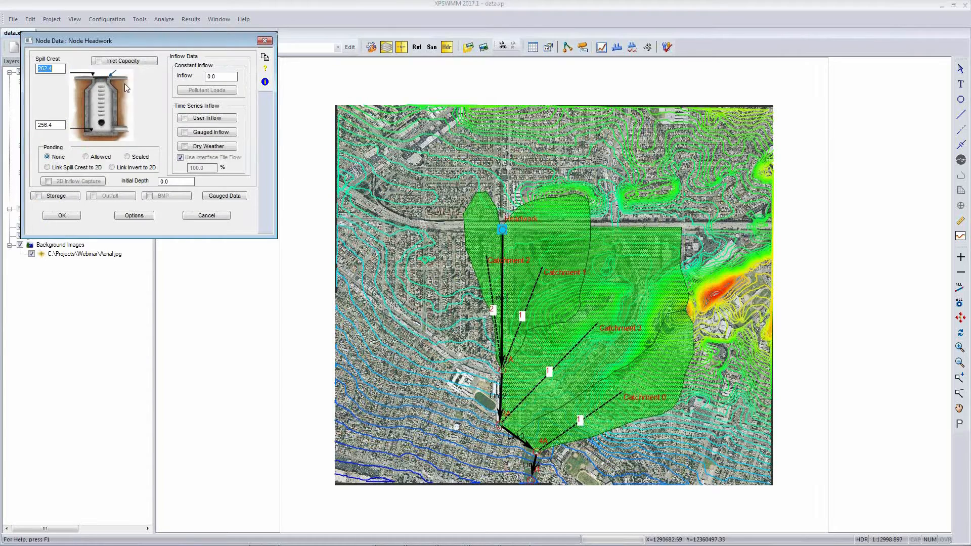
pyautogui.click(192, 121)
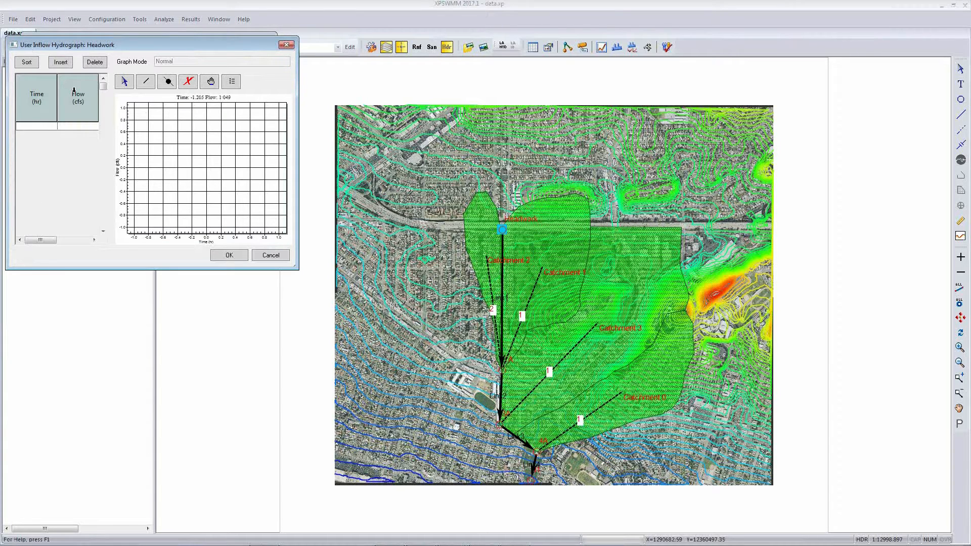
pyautogui.hotkey('alt', 'Tab')
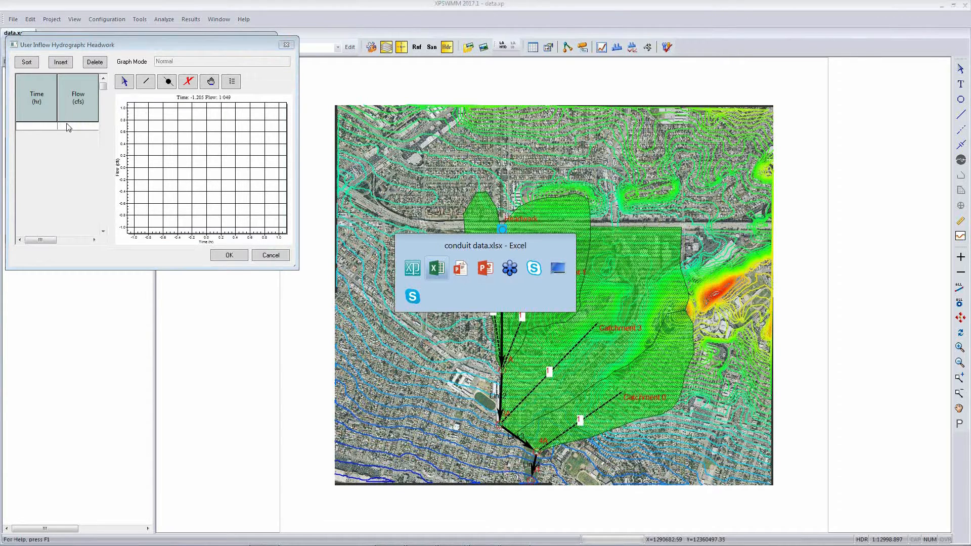
pyautogui.click(431, 444)
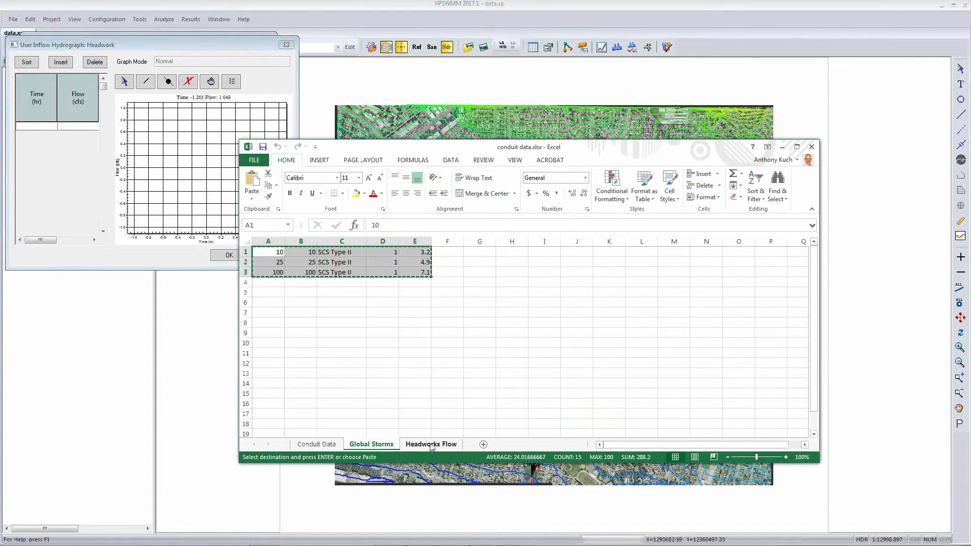
pyautogui.rightClick(279, 263)
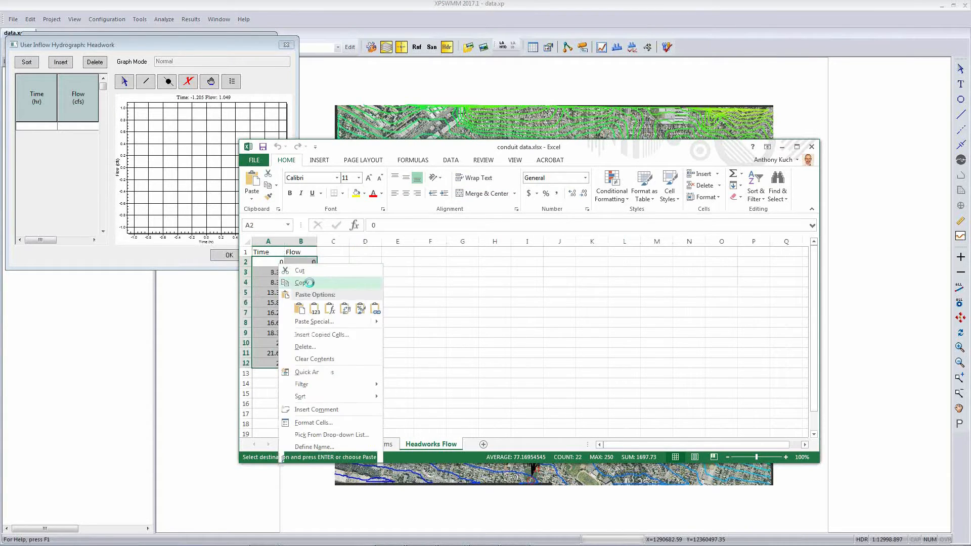
pyautogui.click(310, 283)
pyautogui.rightClick(36, 130)
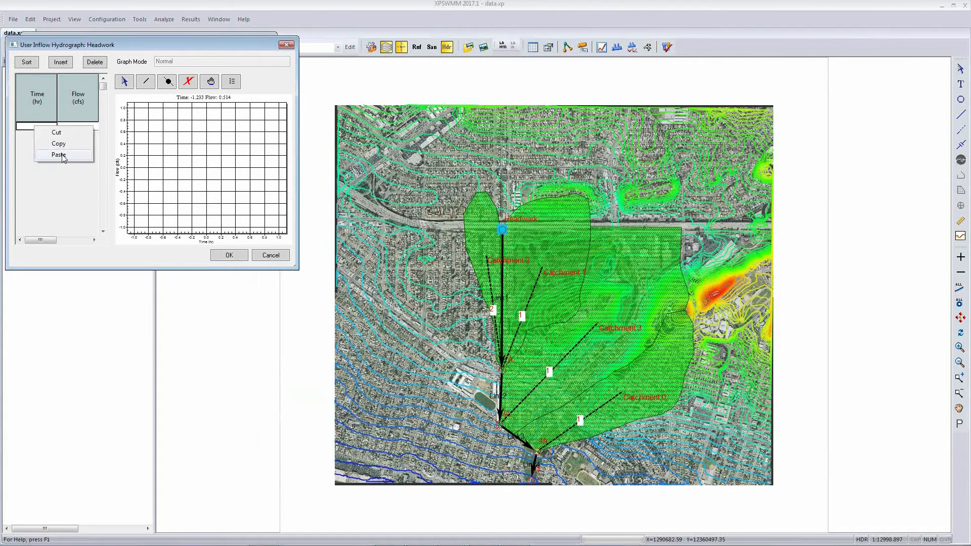
pyautogui.click(63, 155)
pyautogui.click(228, 255)
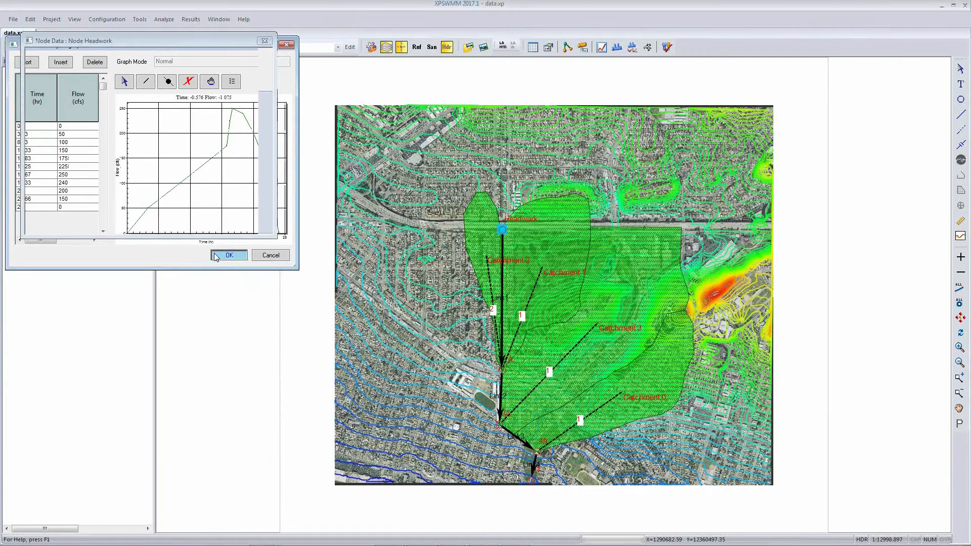
pyautogui.click(66, 218)
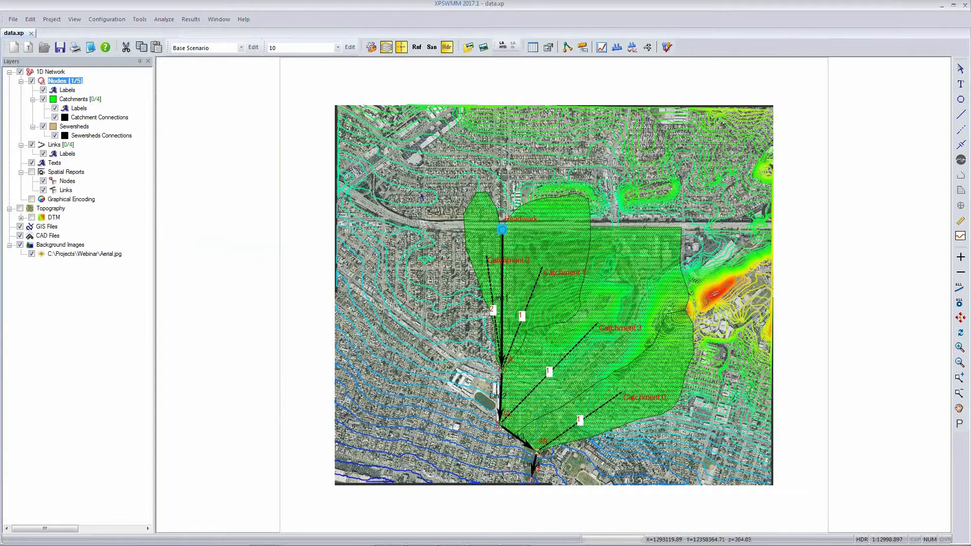
# Step: Select all nodes and links and modify their elevations by setting node inverts to the lowest connected link invert, with Set Link Inverts ticked
pyautogui.keyDown('ctrl'); pyautogui.click(530, 480); pyautogui.keyUp('ctrl')
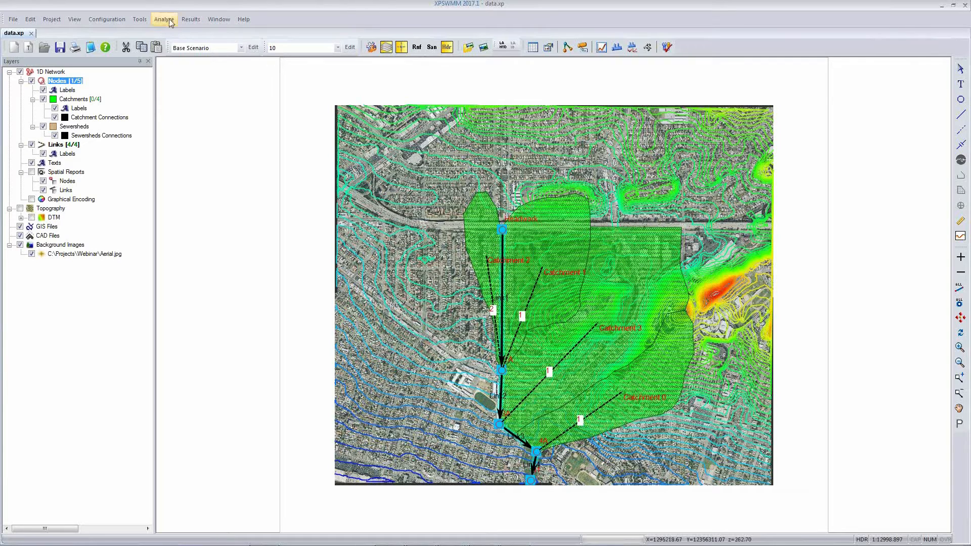
pyautogui.click(141, 19)
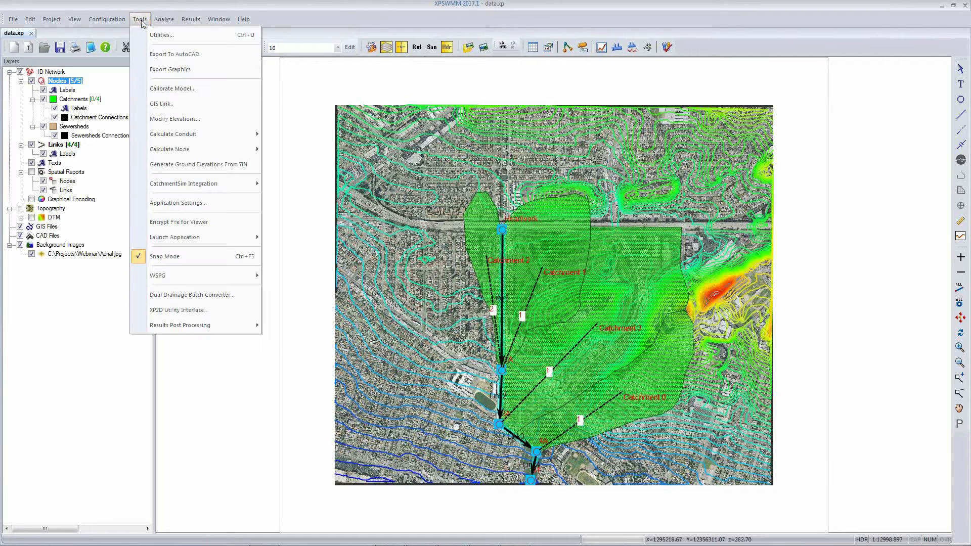
pyautogui.click(169, 119)
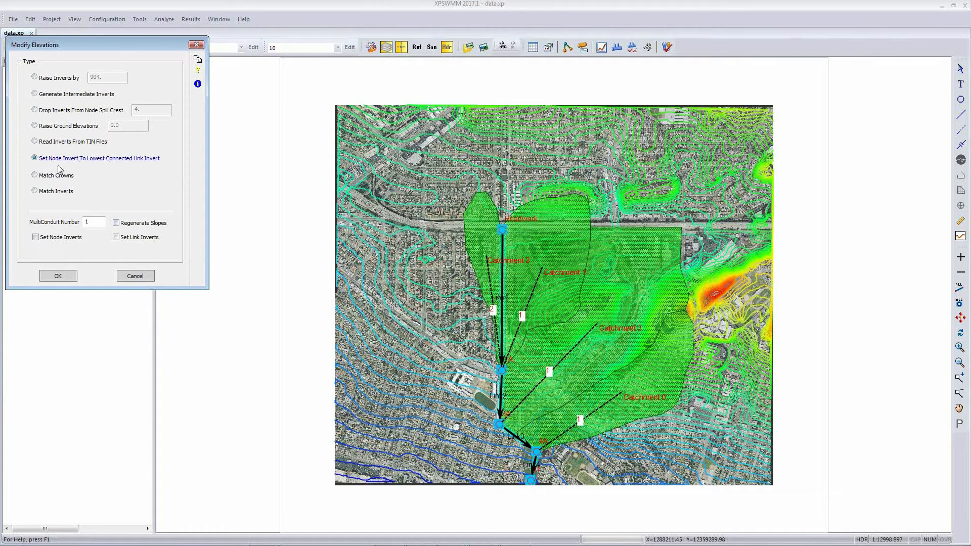
pyautogui.click(117, 238)
pyautogui.click(58, 276)
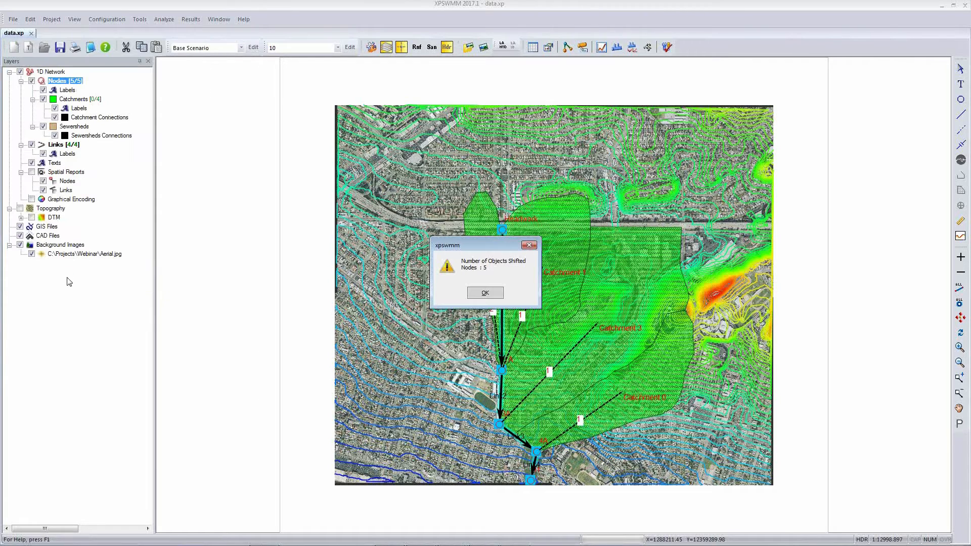
pyautogui.click(483, 293)
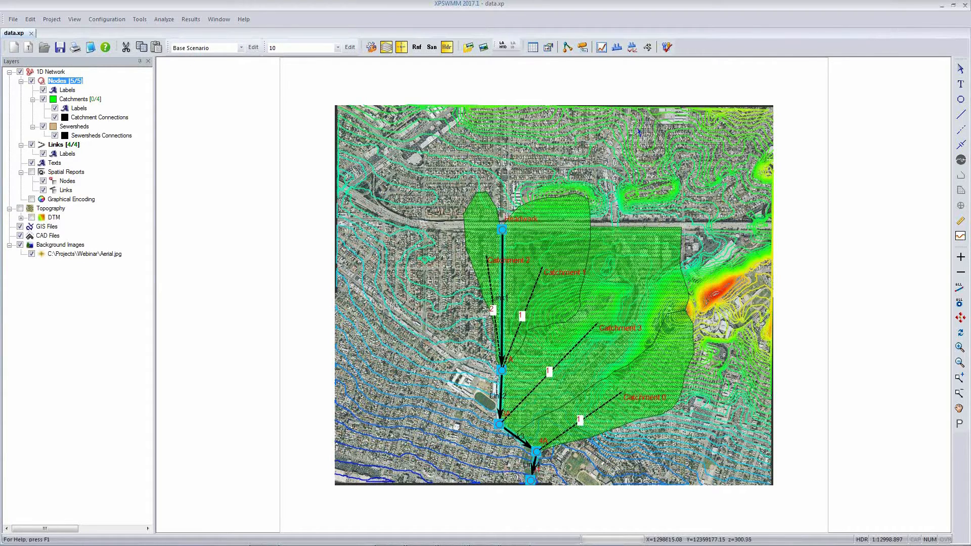
# Step: Check in the mode properties that the solve mode covers RUNOFF and HYDRAULICS, and accept the dialog
pyautogui.click(107, 20)
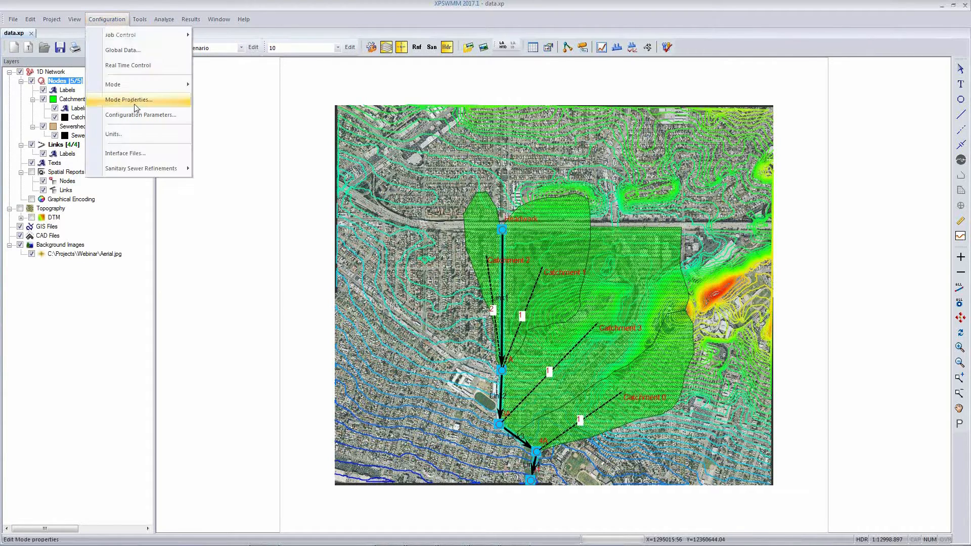
pyautogui.click(134, 102)
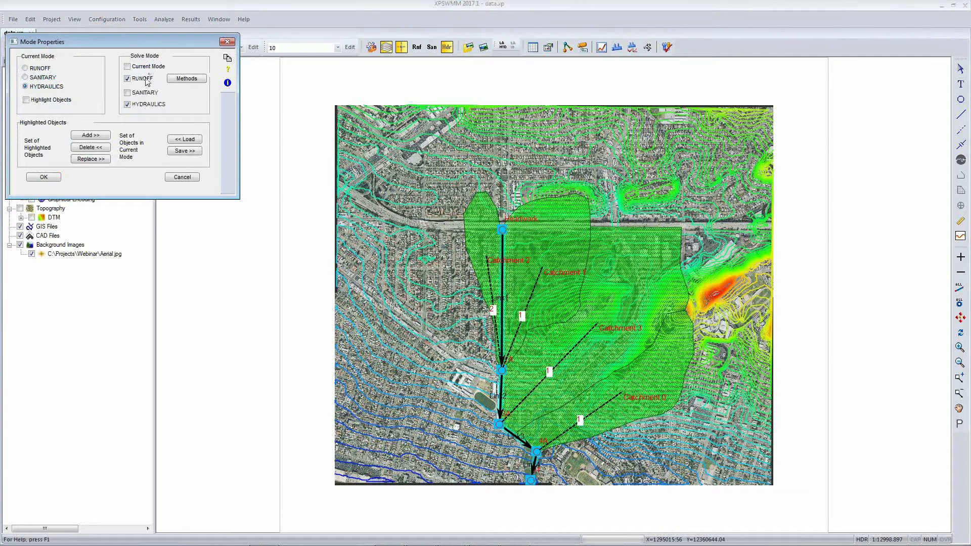
pyautogui.click(44, 177)
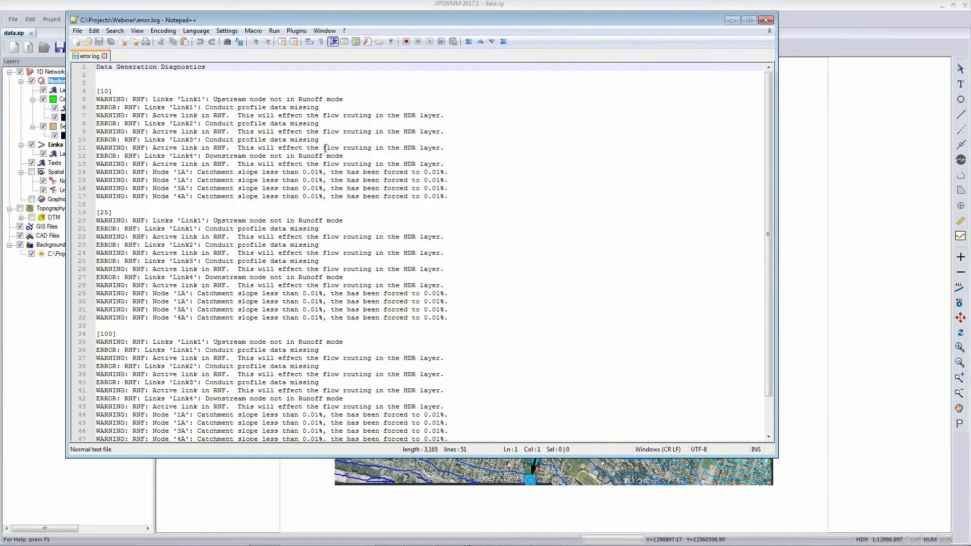
# Step: Close the data generation error logs and take all four conduit links out of the Runoff layer
pyautogui.click(766, 21)
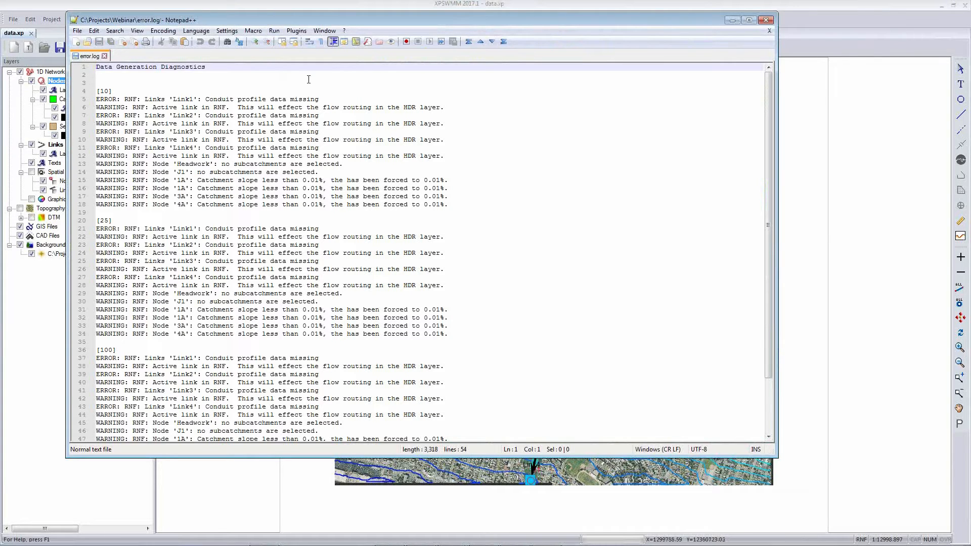
pyautogui.click(769, 20)
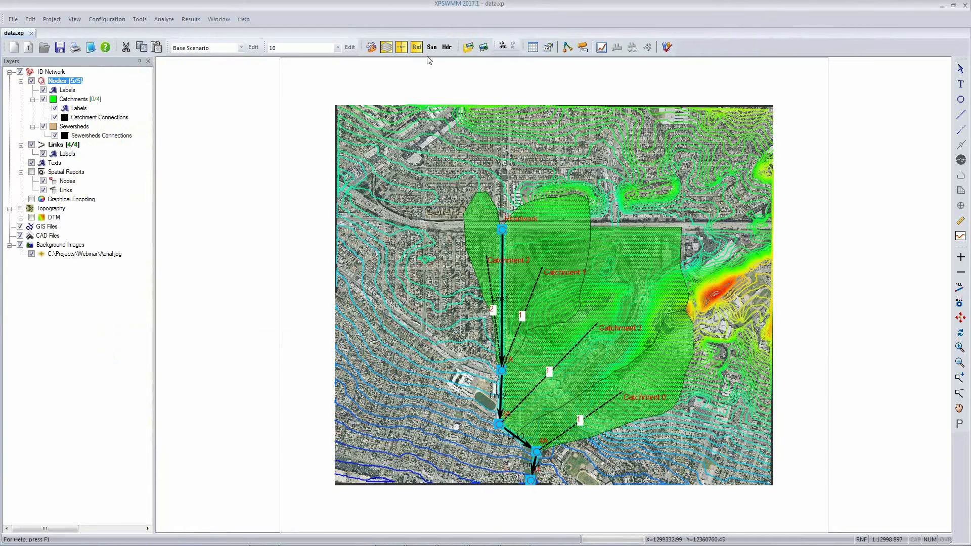
pyautogui.click(431, 65)
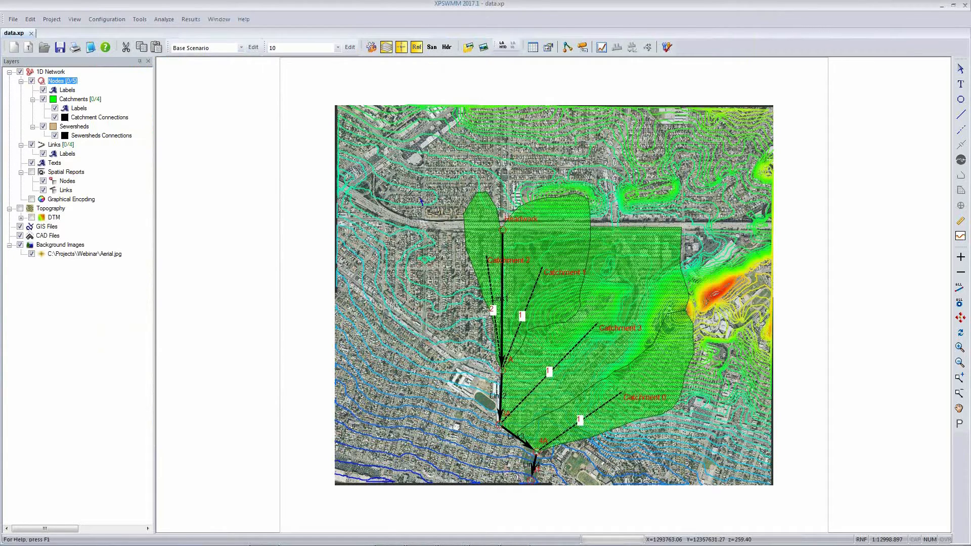
pyautogui.hotkey('ctrl', 'l')
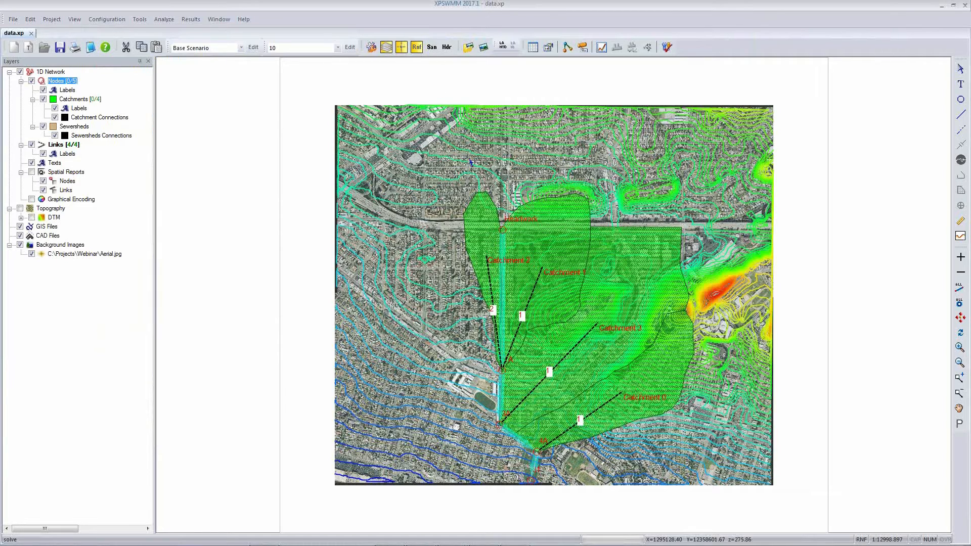
pyautogui.click(425, 65)
# Step: Switch to Hydraulics mode, solve the model and close the resulting error log
pyautogui.click(446, 48)
pyautogui.click(668, 49)
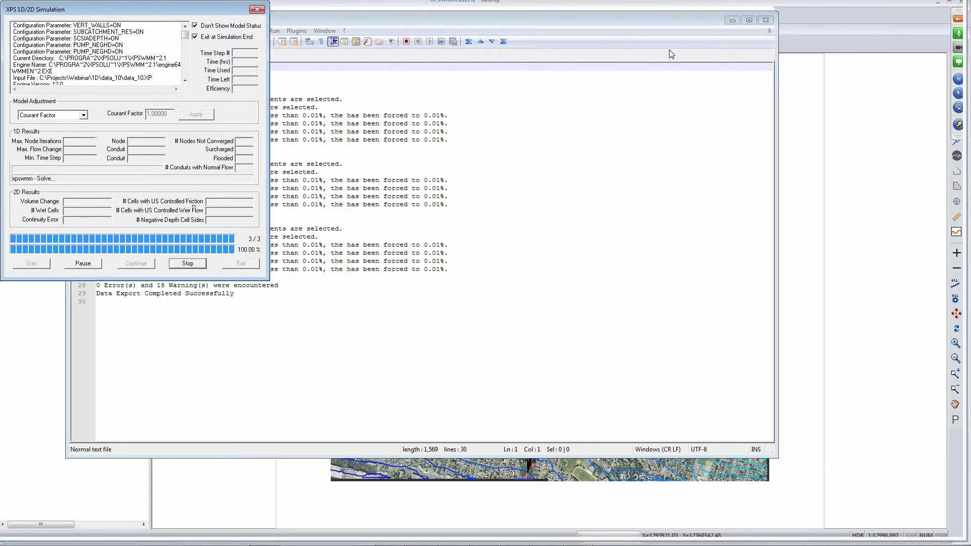
pyautogui.click(766, 20)
# Step: Solve the 10, 25 and 100-year storm runs with the Solve Manager and close its windows and the error log
pyautogui.click(164, 19)
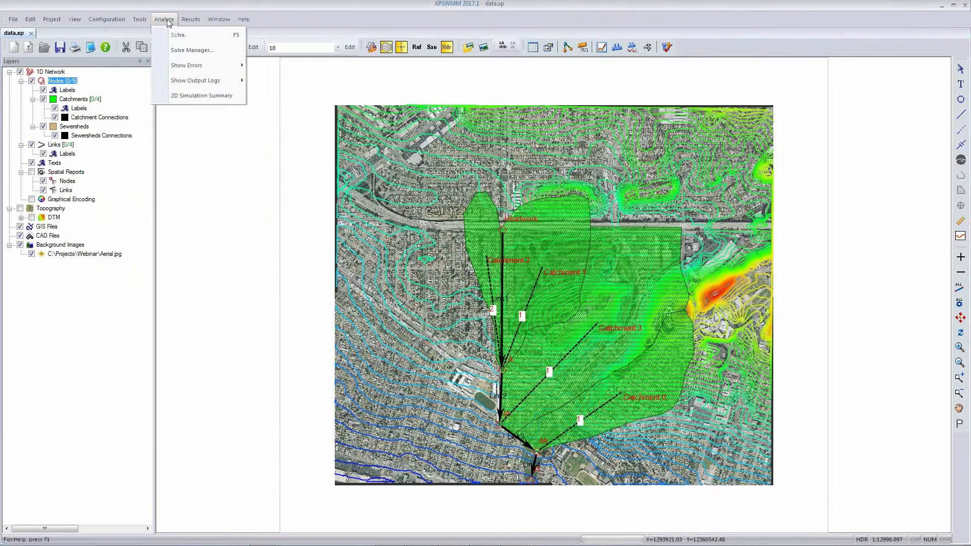
pyautogui.click(188, 50)
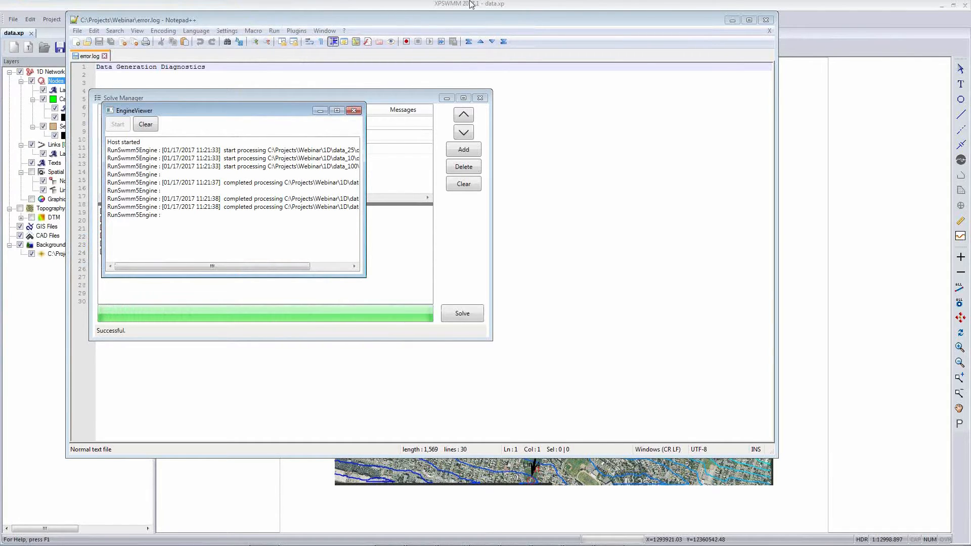
pyautogui.click(481, 99)
pyautogui.click(354, 111)
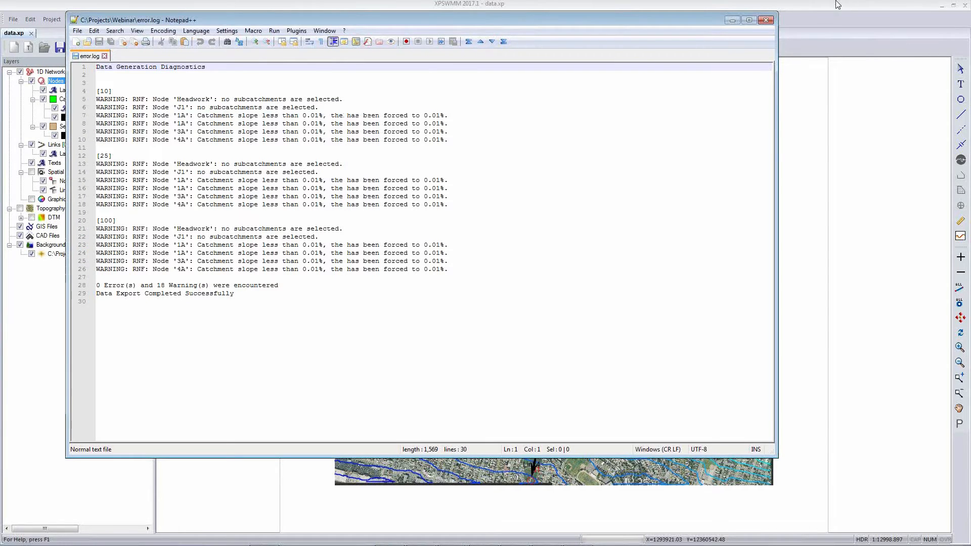
pyautogui.click(769, 21)
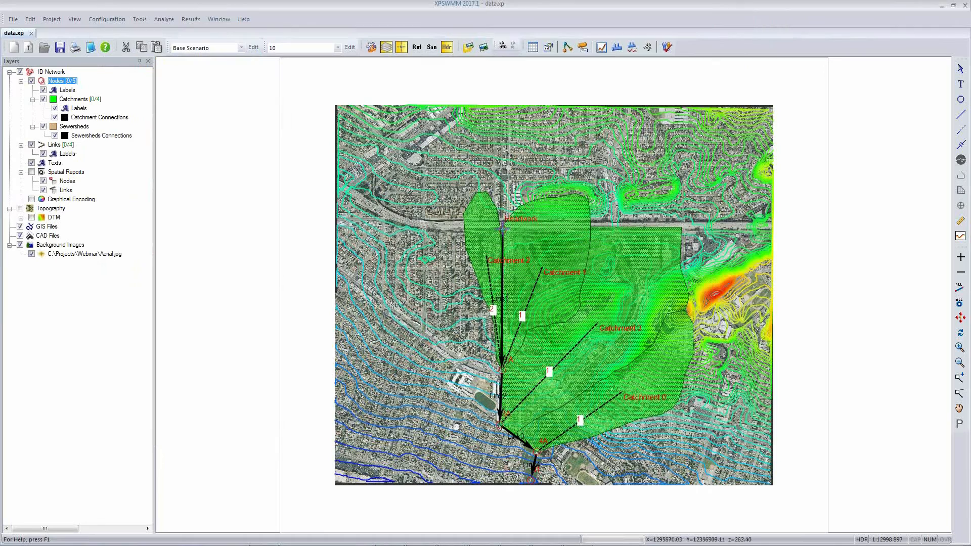
# Step: Play the results animation for the whole network from Headwork to J1 in the Dynamic Section View, and close it
pyautogui.click(502, 230)
pyautogui.hotkey('ctrl', 'a')
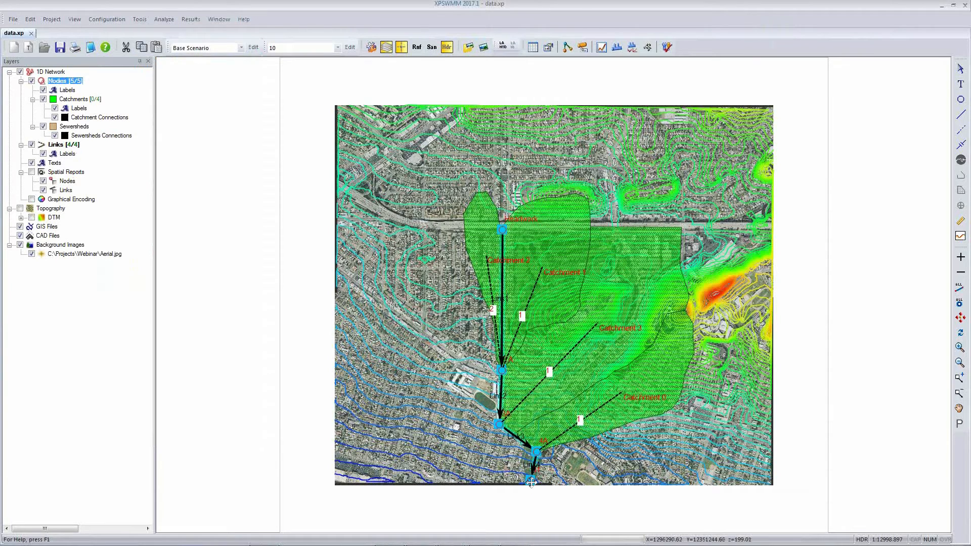
pyautogui.click(632, 47)
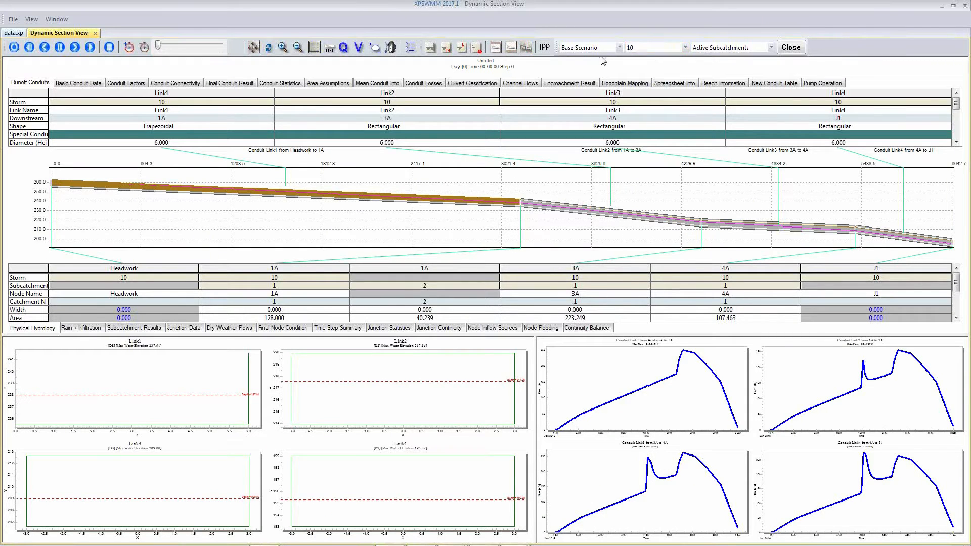
pyautogui.click(90, 47)
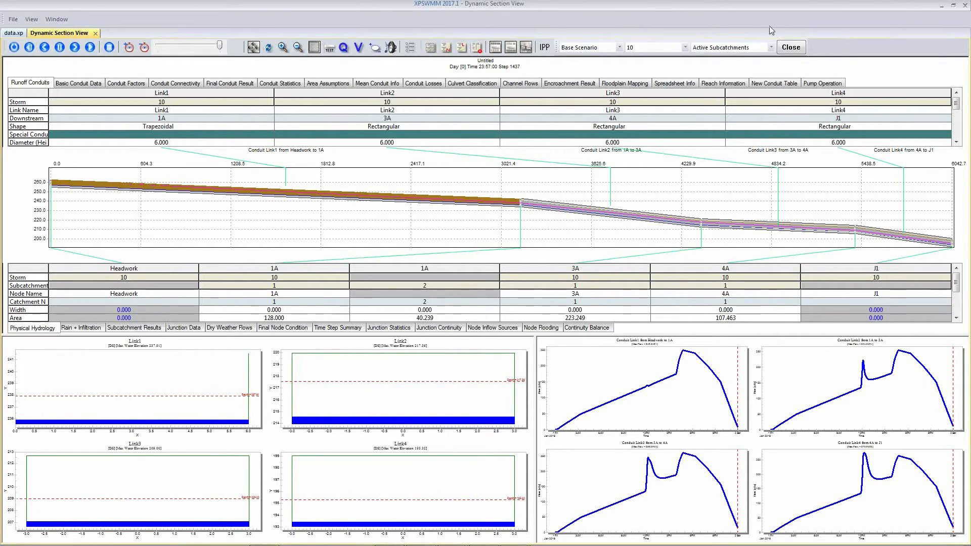
pyautogui.click(793, 50)
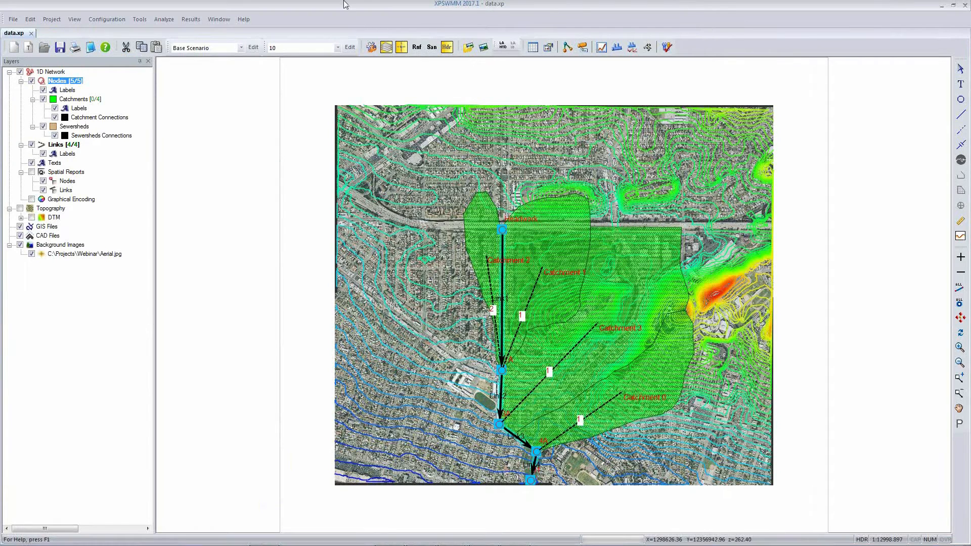
# Step: Review the MAIN group of the application settings down to the Text Editor entry and leave it unchanged
pyautogui.click(140, 19)
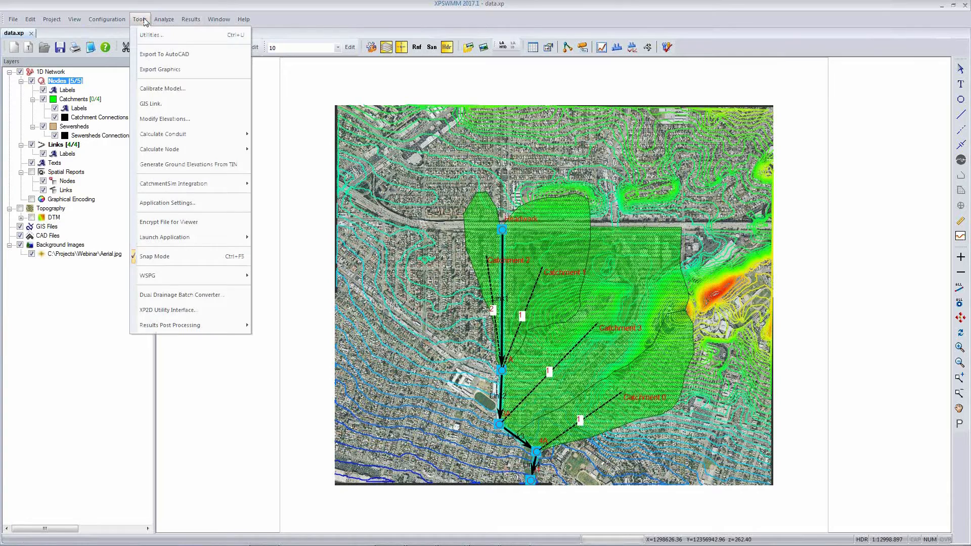
pyautogui.click(172, 204)
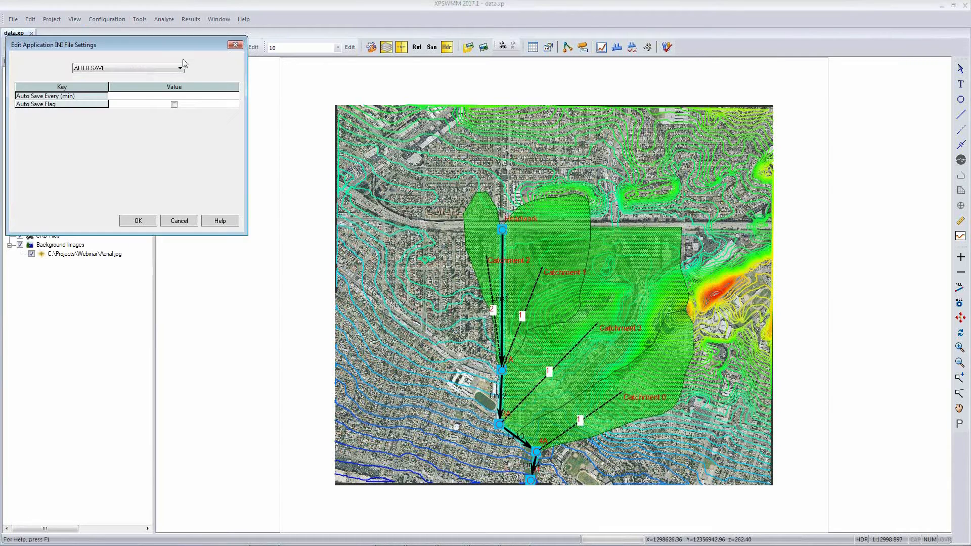
pyautogui.click(180, 68)
pyautogui.click(86, 130)
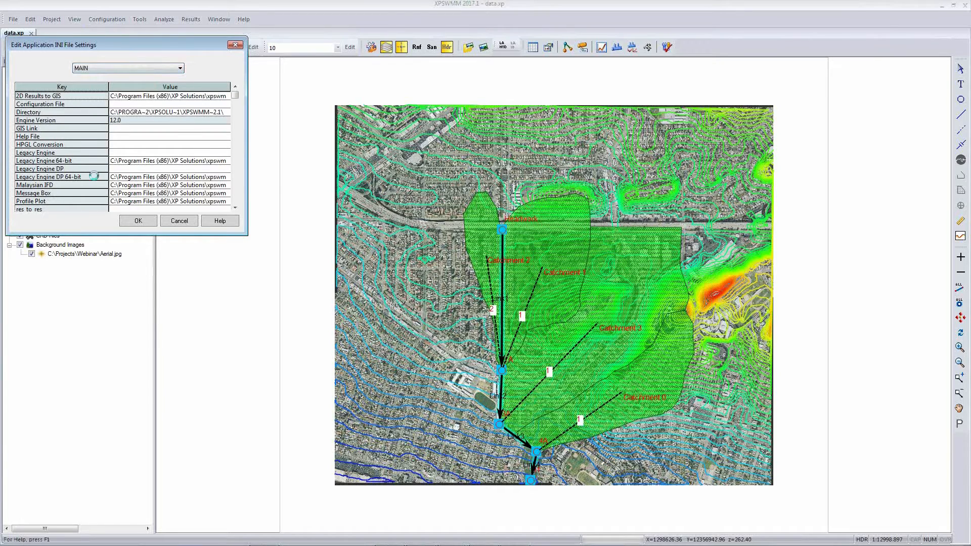
pyautogui.click(236, 207)
pyautogui.click(235, 207)
pyautogui.click(235, 208)
pyautogui.click(235, 207)
pyautogui.click(235, 208)
pyautogui.click(235, 207)
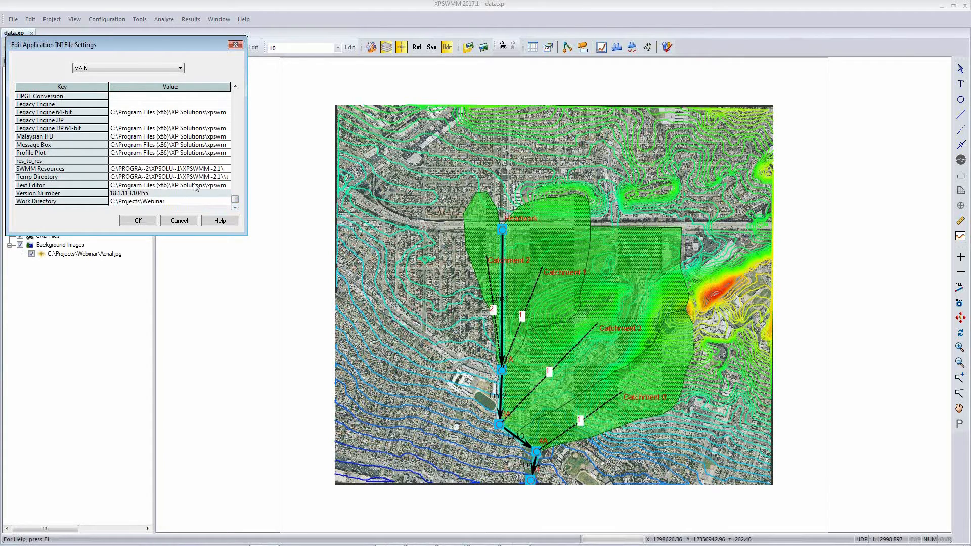
pyautogui.click(179, 221)
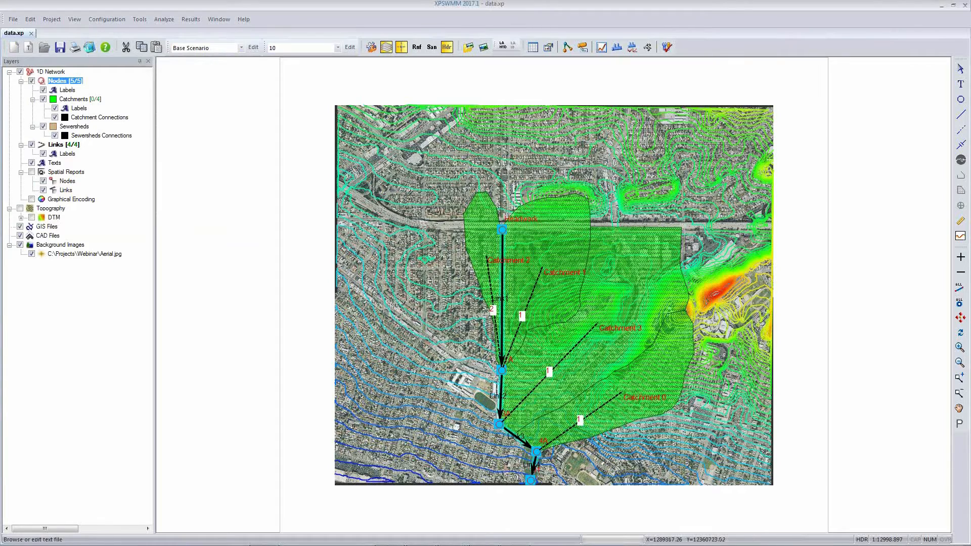
# Step: Open the 10-year output file data_10.out from the 1D\data_10 folder in the text editor
pyautogui.click(90, 48)
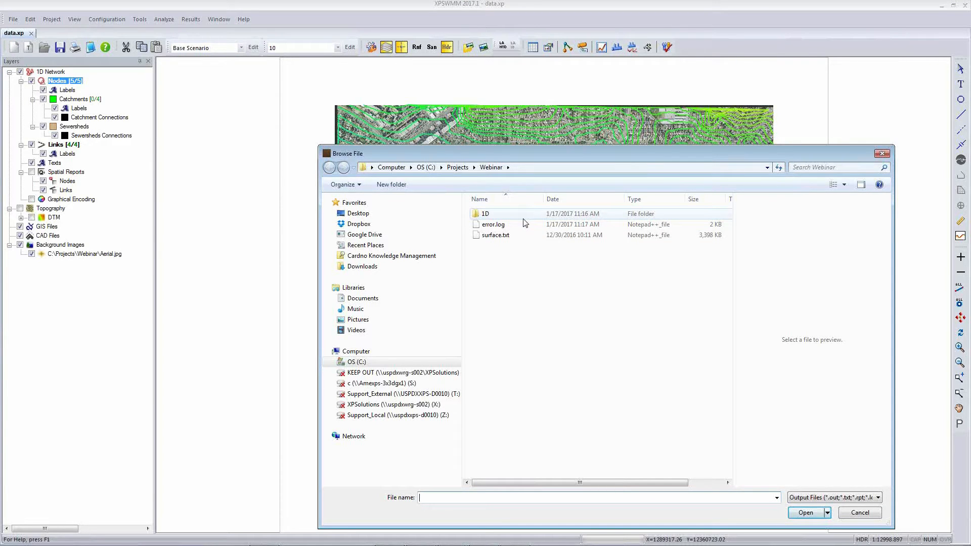
pyautogui.doubleClick(518, 215)
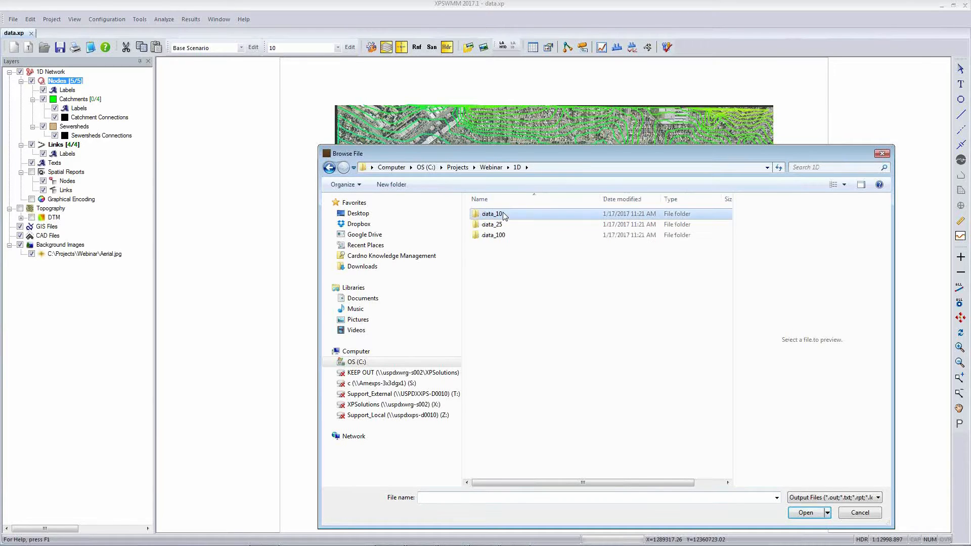
pyautogui.doubleClick(506, 215)
pyautogui.doubleClick(497, 214)
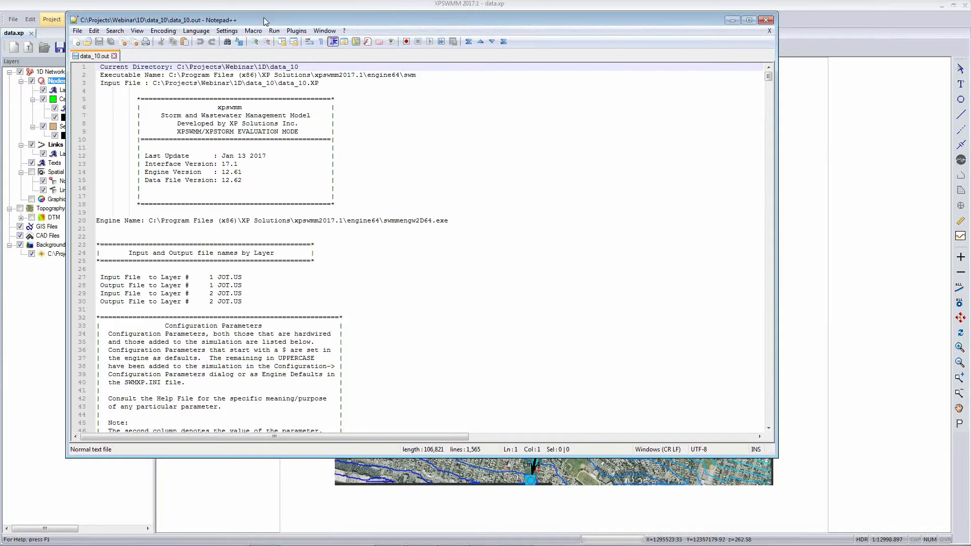
pyautogui.moveTo(265, 21); pyautogui.dragTo(339, 84)
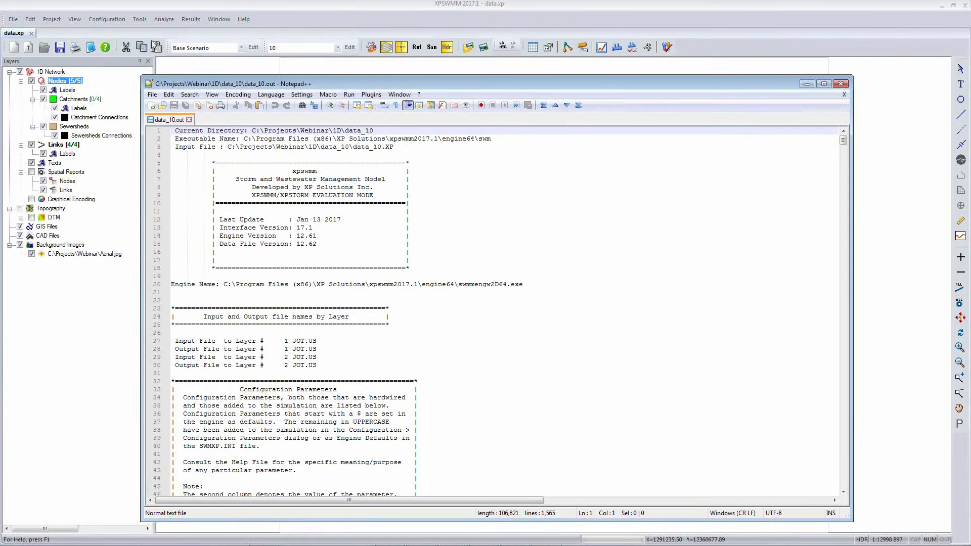
# Step: Open the 100-year output file data_100.out from the 1D\data_100 folder alongside the 10-year one
pyautogui.click(90, 48)
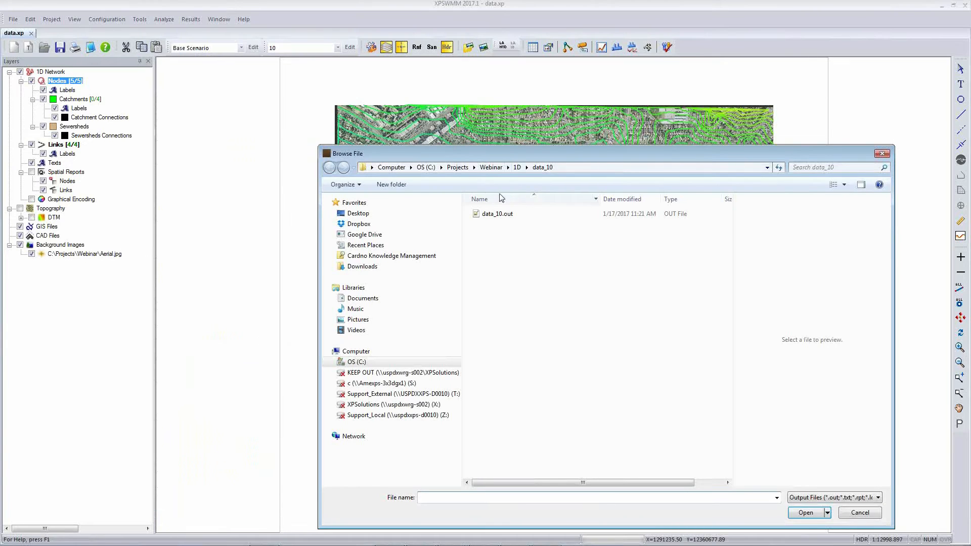
pyautogui.click(517, 168)
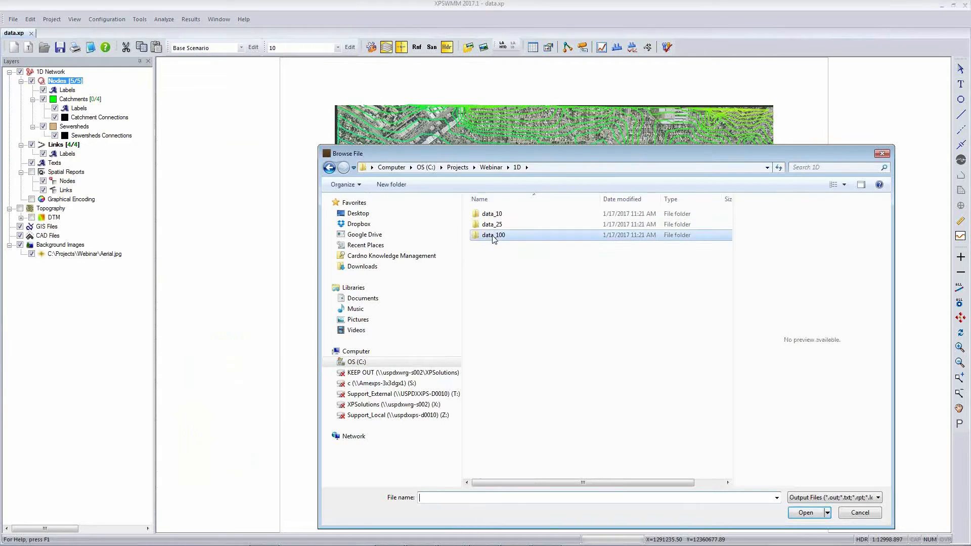
pyautogui.doubleClick(494, 237)
pyautogui.doubleClick(503, 217)
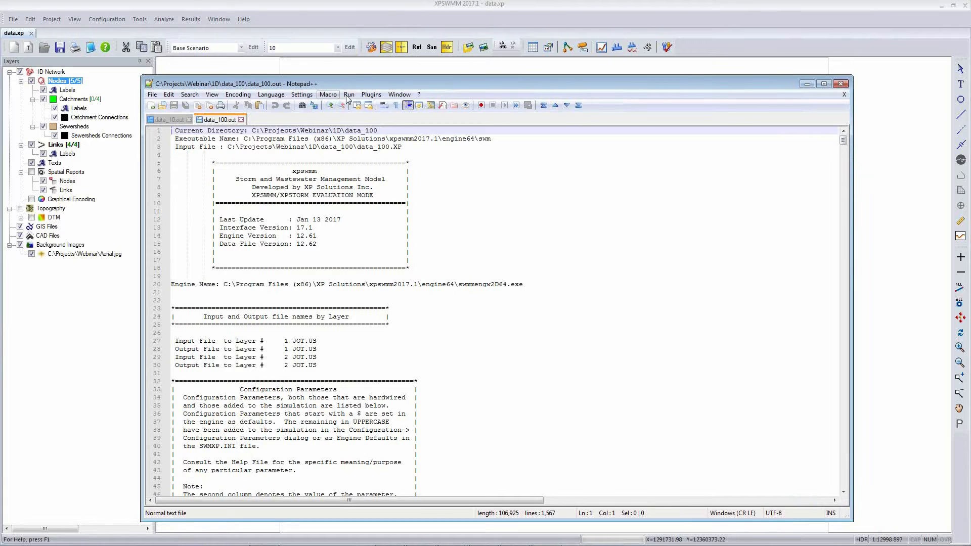
# Step: Compare data_100.out with data_10.out side by side using the Compare plugin
pyautogui.click(369, 96)
pyautogui.moveTo(397, 109)
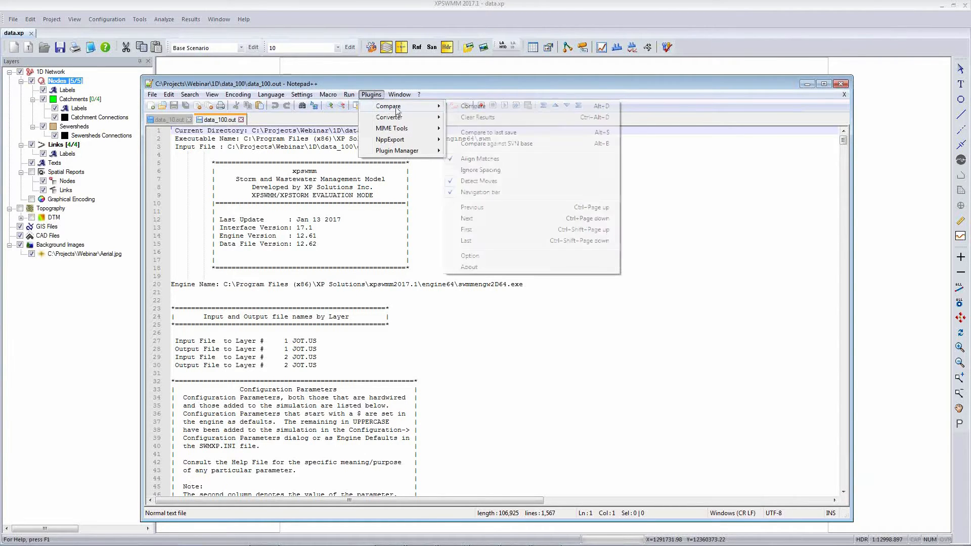
pyautogui.click(482, 108)
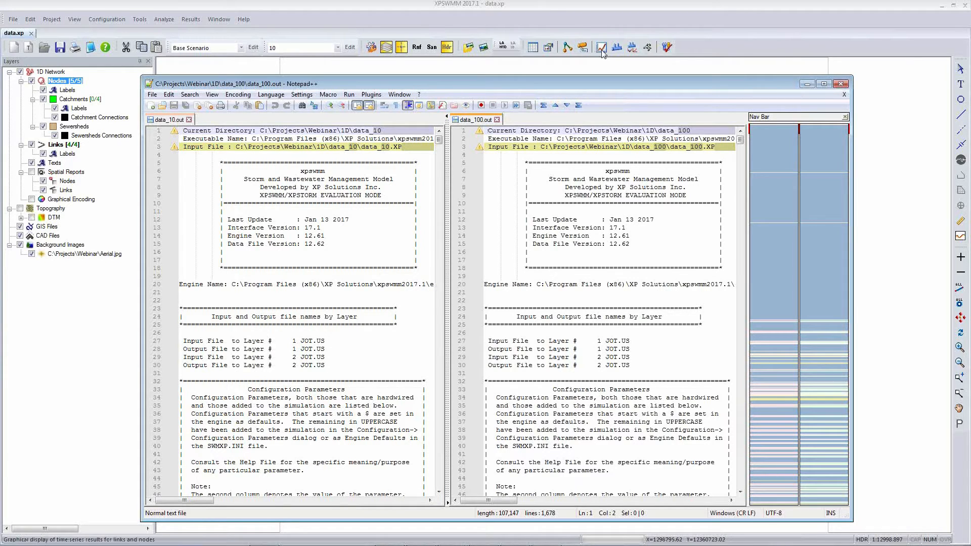
# Step: Compare the total rainfall for gage 1 in data_10.out and data_100.out, and close the text editor
pyautogui.click(567, 108)
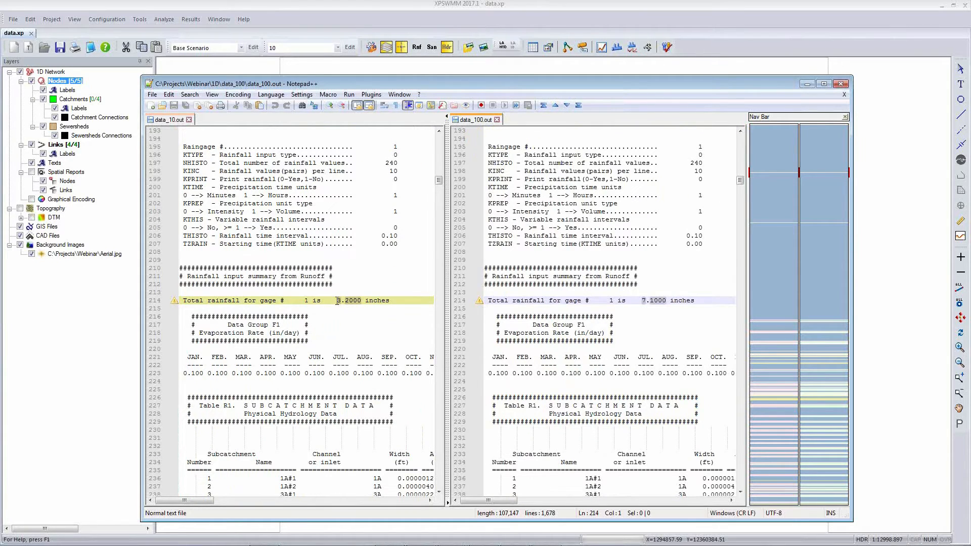
pyautogui.moveTo(337, 301); pyautogui.dragTo(362, 301)
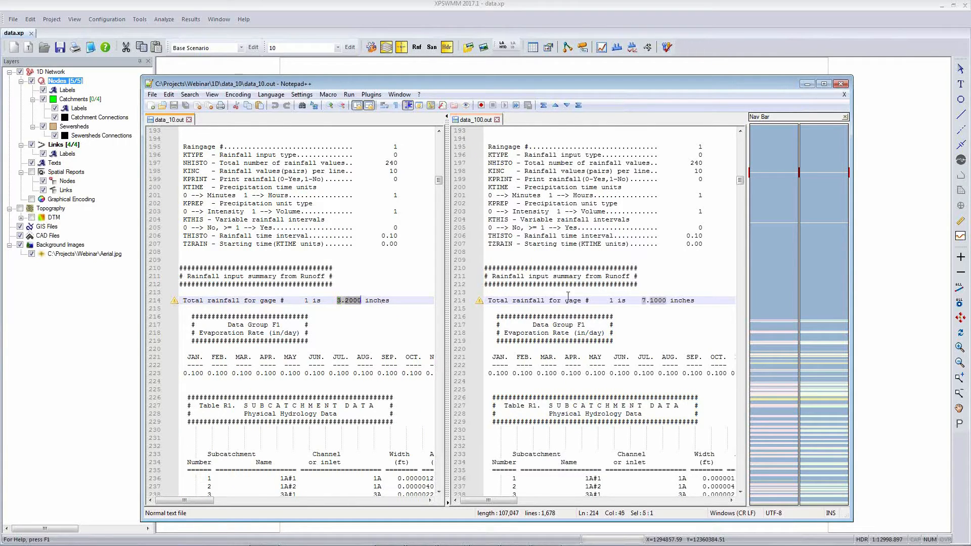
pyautogui.moveTo(641, 301); pyautogui.dragTo(673, 302)
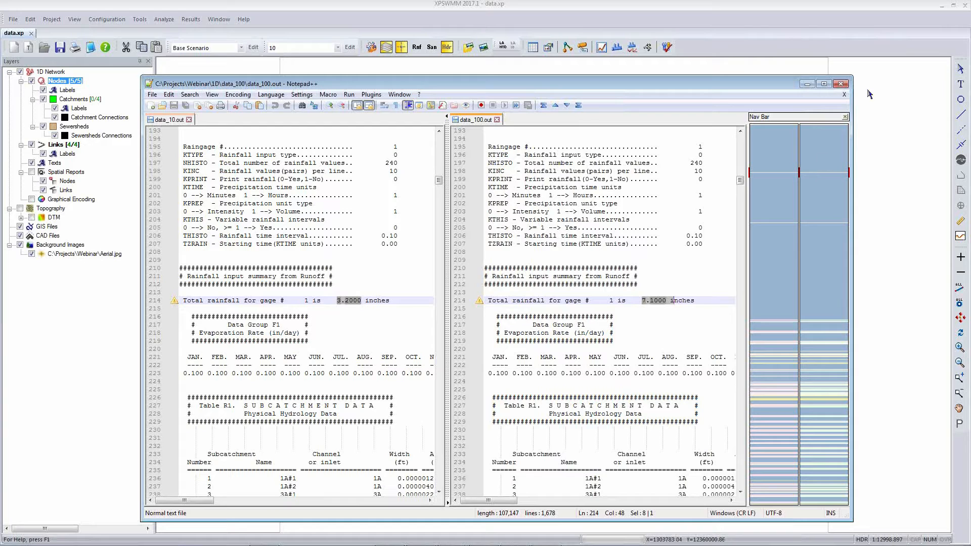
pyautogui.click(842, 86)
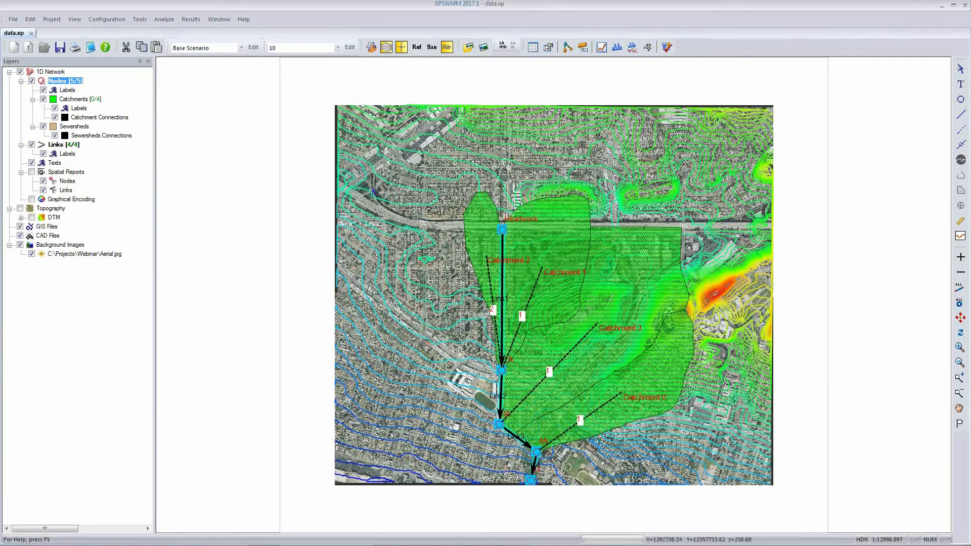
# Step: Disable the 10-year and 100-year global storms so that only the 25-year storm stays active
pyautogui.click(349, 49)
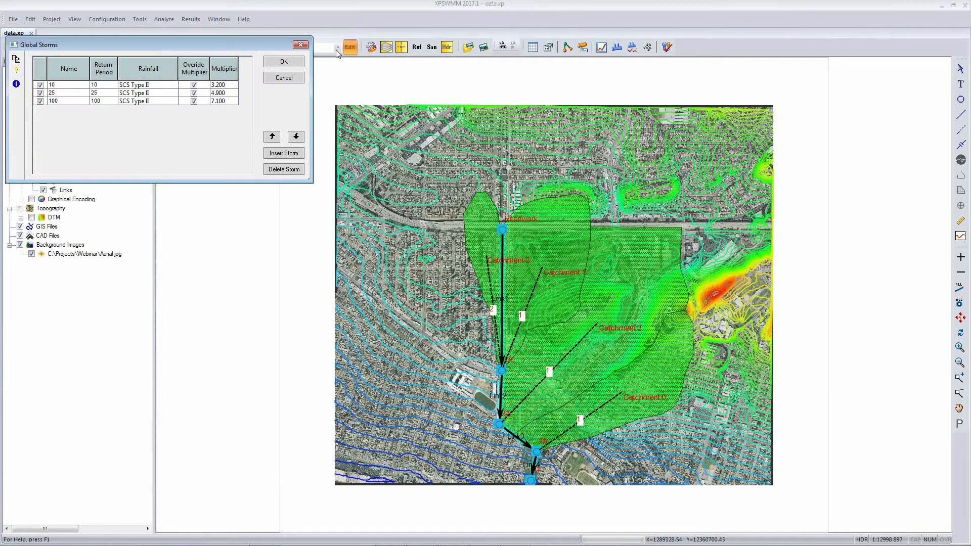
pyautogui.click(40, 84)
pyautogui.click(40, 101)
pyautogui.click(284, 61)
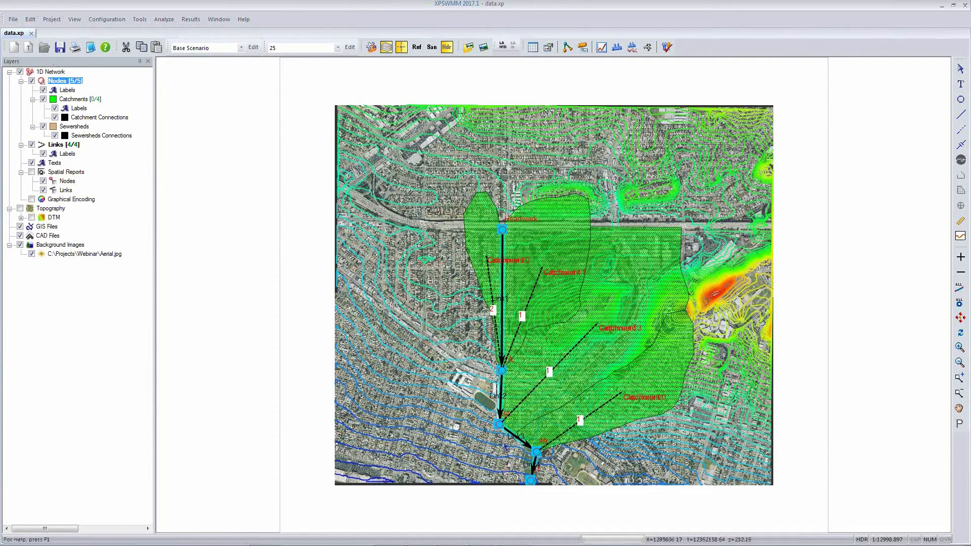
# Step: Import the LandXML file branch_network.xml from C:\Projects\Webinar into the model
pyautogui.click(13, 19)
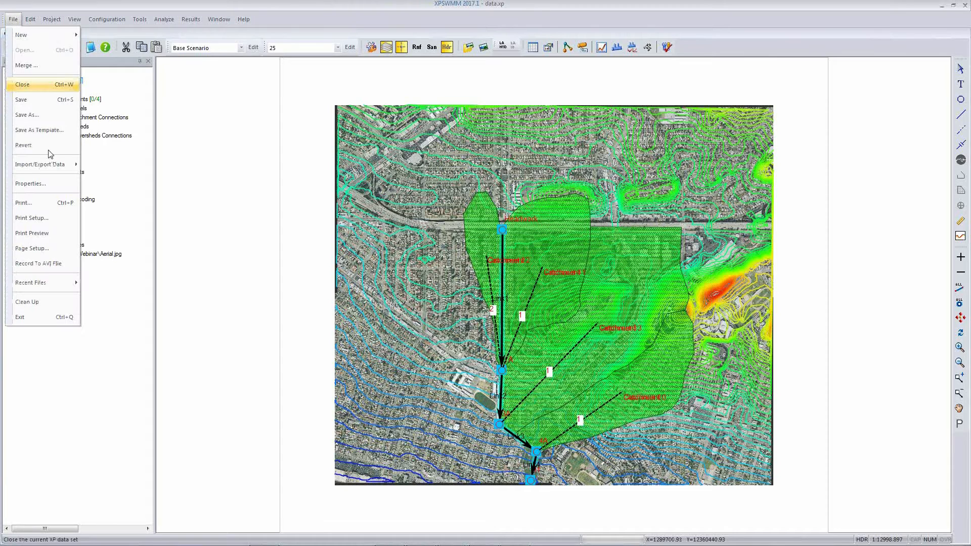
pyautogui.moveTo(45, 165)
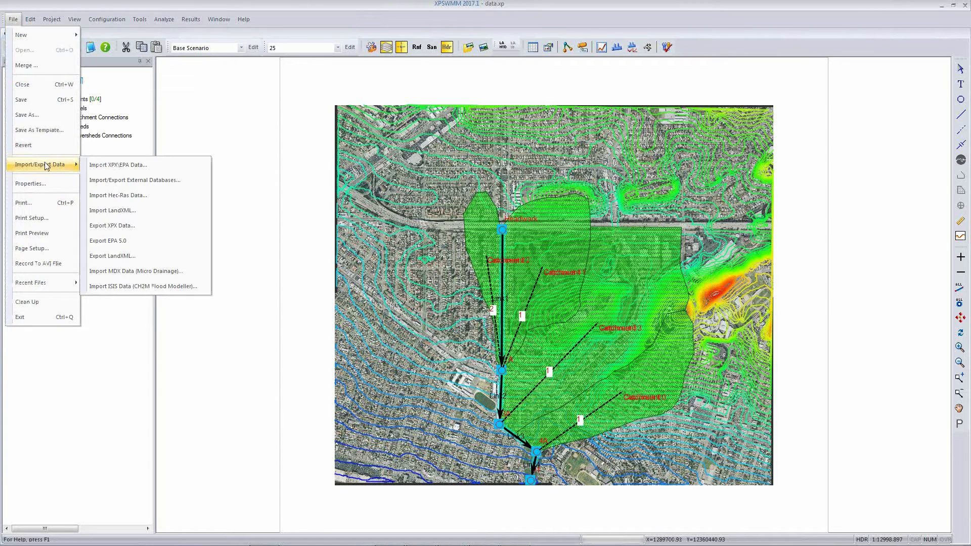
pyautogui.click(137, 218)
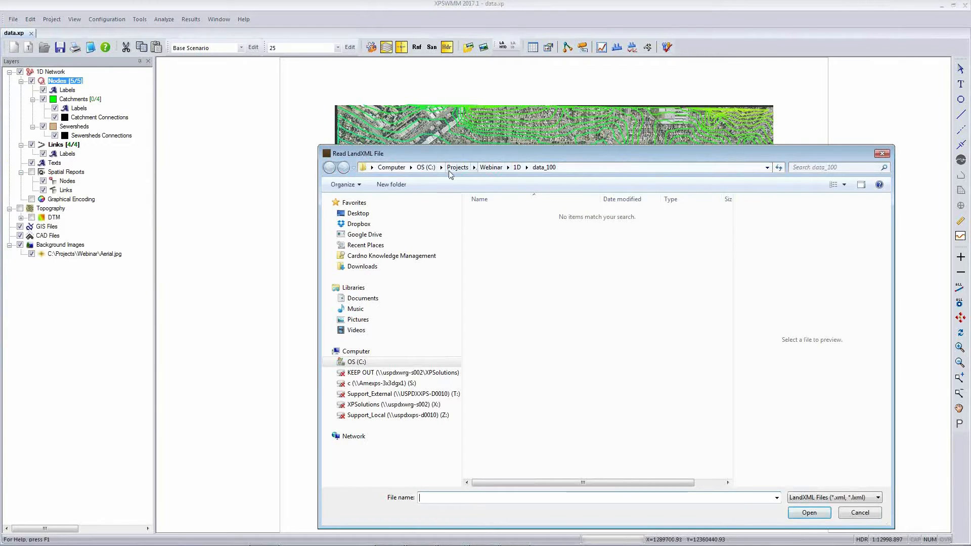
pyautogui.click(453, 170)
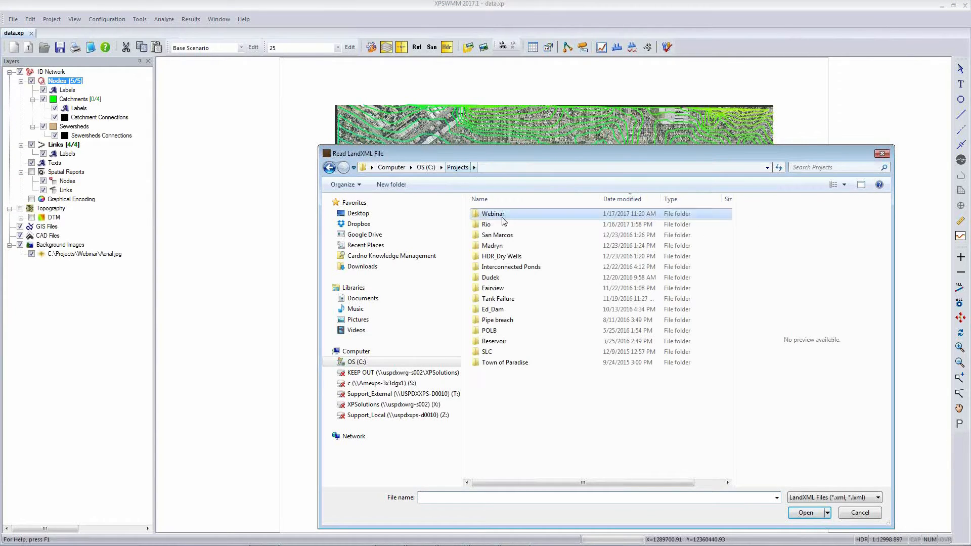
pyautogui.doubleClick(506, 215)
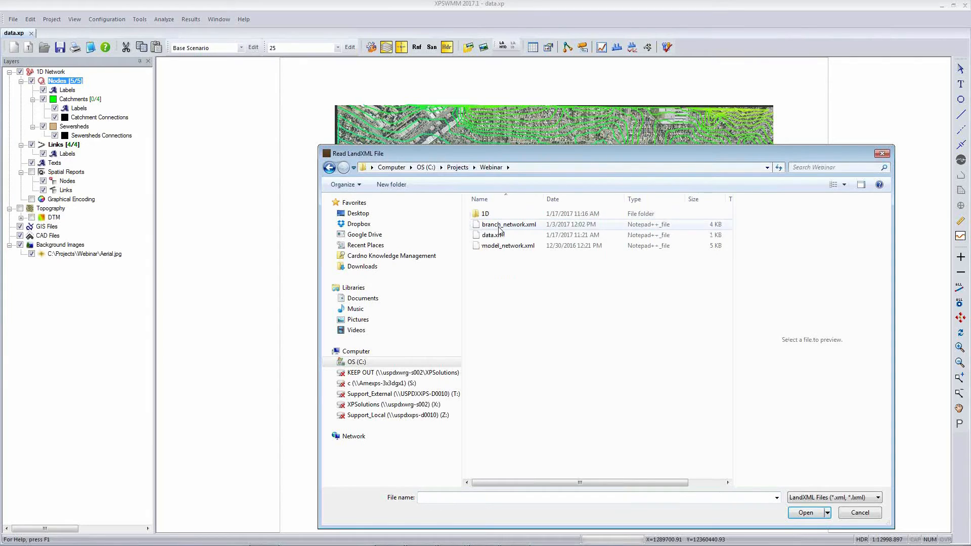
pyautogui.doubleClick(493, 235)
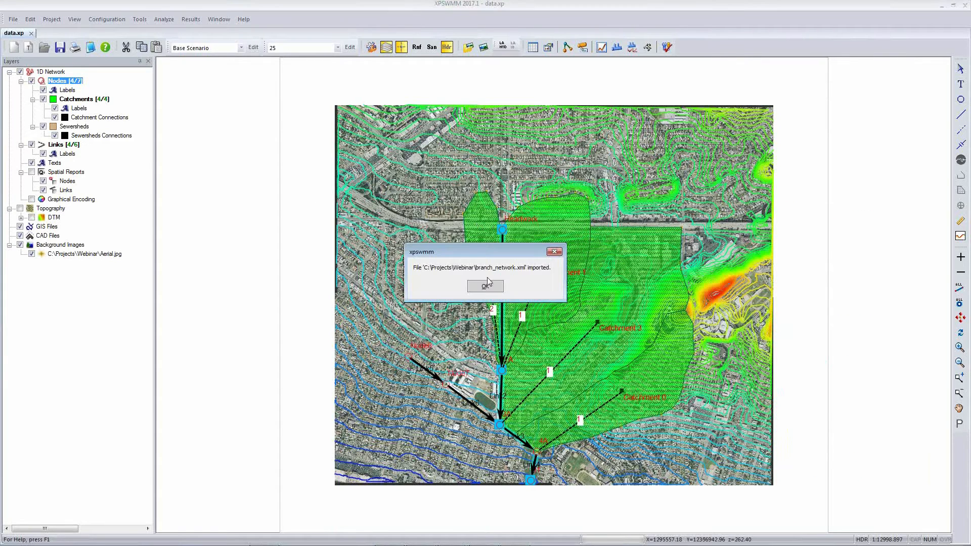
pyautogui.click(488, 282)
# Step: Check the network in runoff mode, return to hydraulics mode, and give Node6 a constant inflow of 40
pyautogui.click(417, 47)
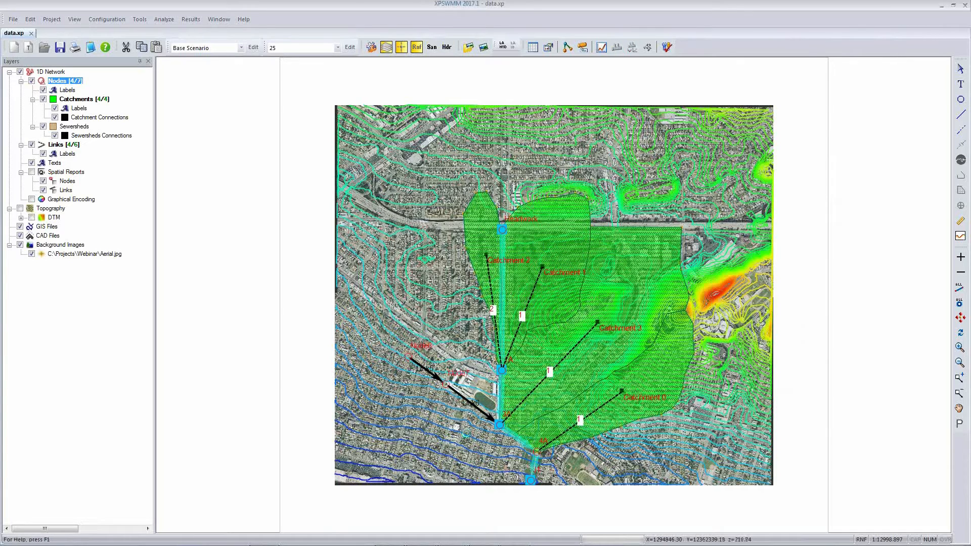
pyautogui.click(447, 48)
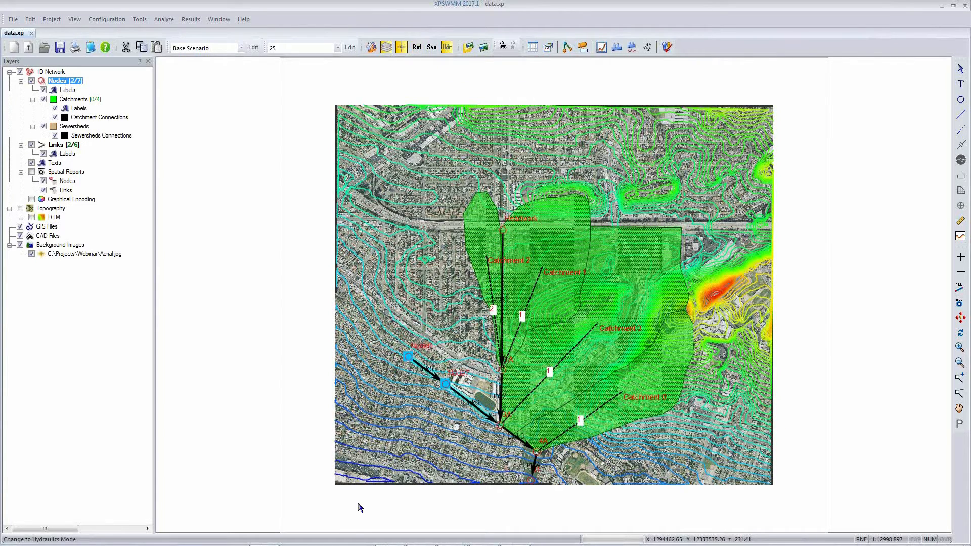
pyautogui.click(312, 374)
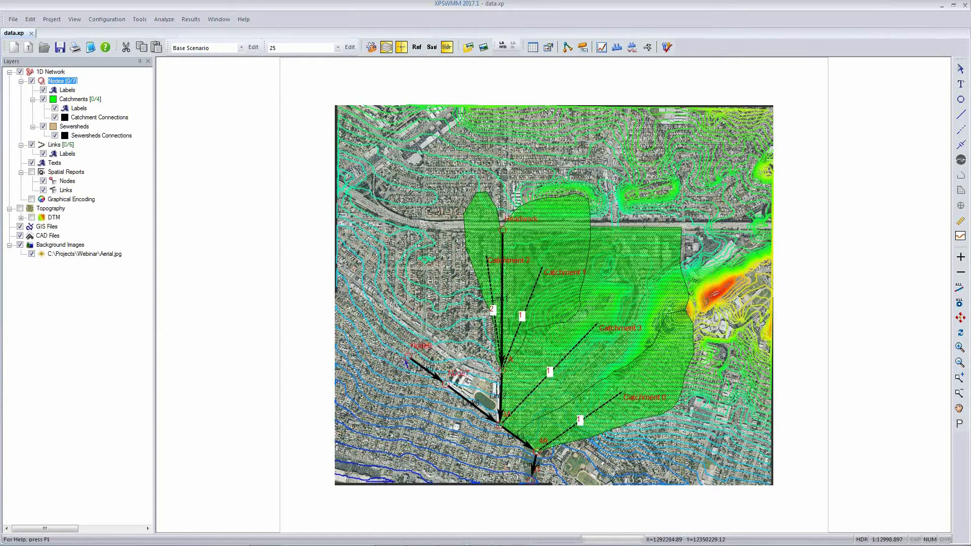
pyautogui.doubleClick(408, 358)
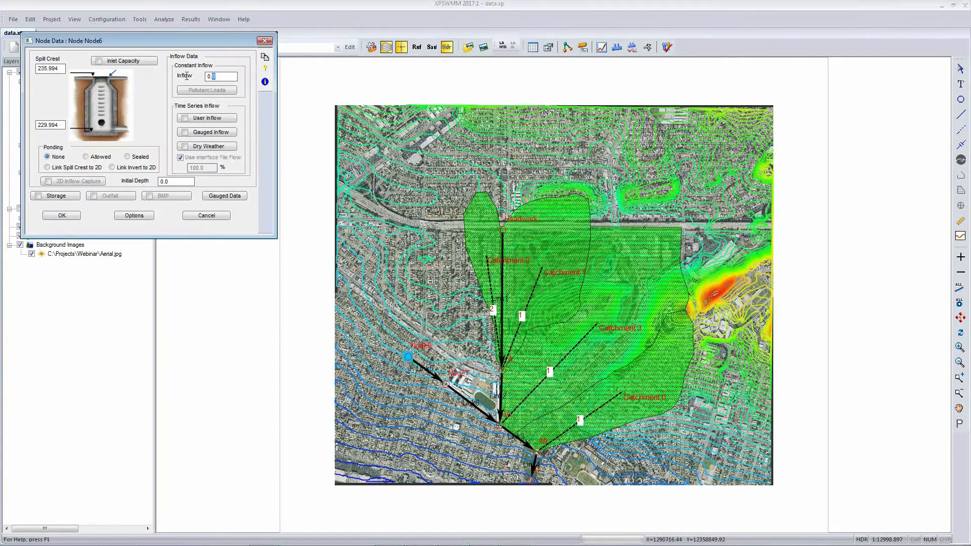
pyautogui.write('40')
pyautogui.click(61, 215)
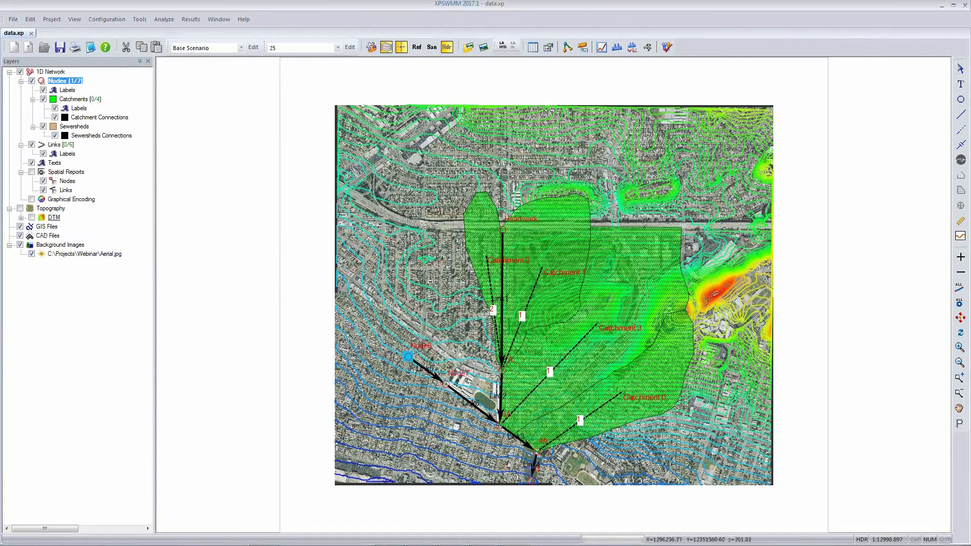
# Step: Select the path from Node6 downstream to J1 and review its dynamic long section
pyautogui.keyDown('shift'); pyautogui.click(531, 483); pyautogui.keyUp('shift')
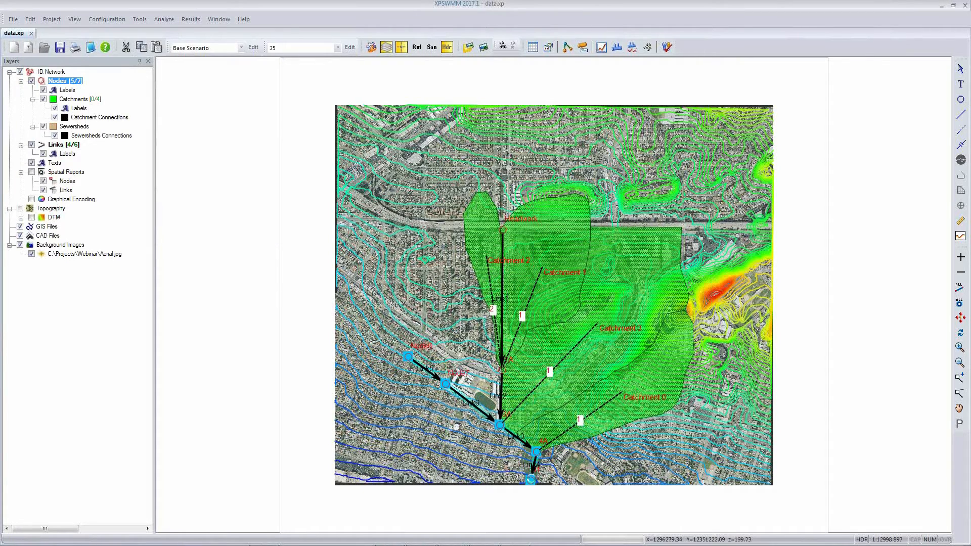
pyautogui.click(618, 52)
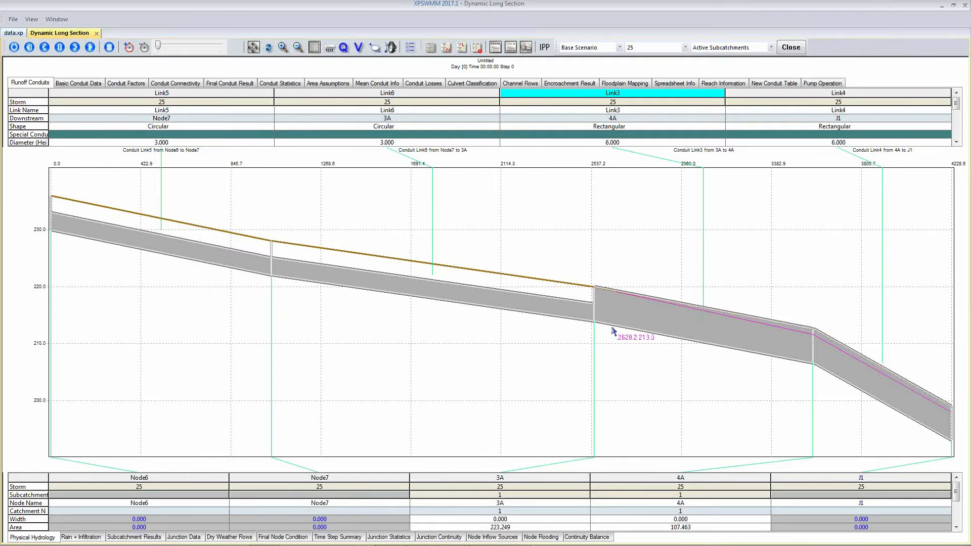
pyautogui.click(800, 51)
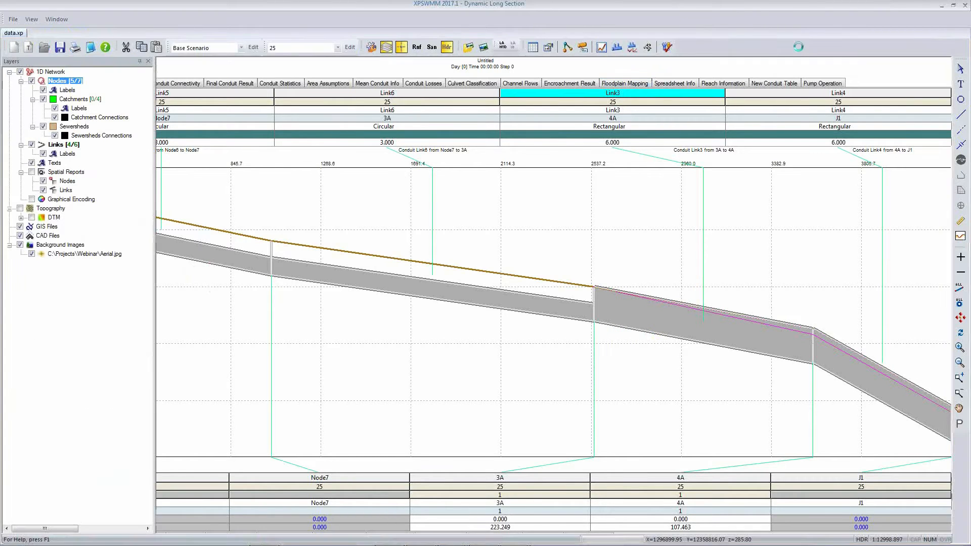
# Step: Save the view with the imported branch path selected under the name Branch
pyautogui.click(75, 19)
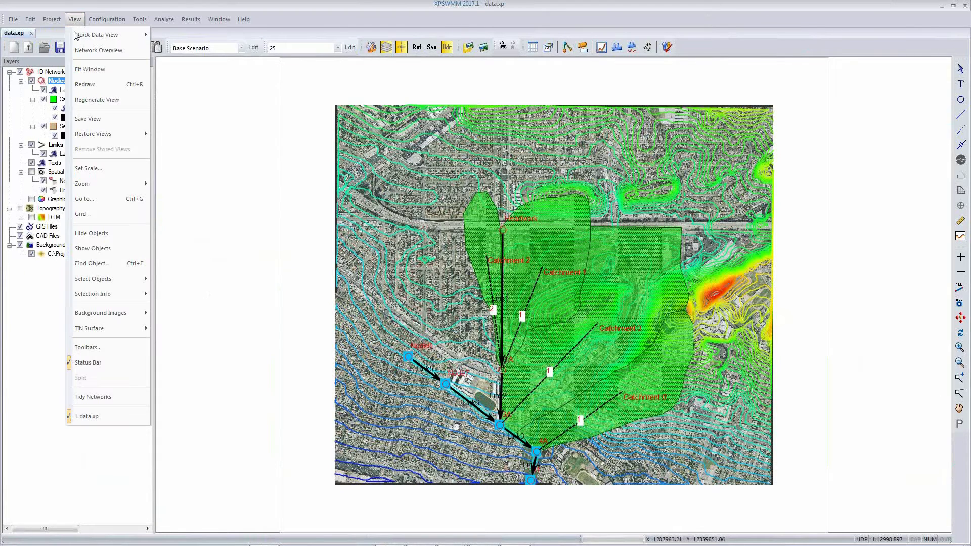
pyautogui.click(102, 120)
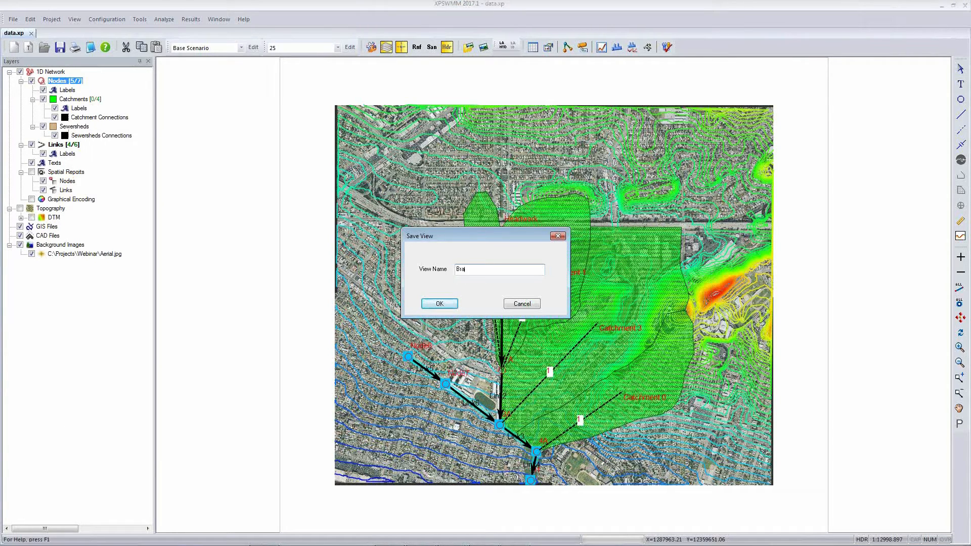
pyautogui.click(440, 304)
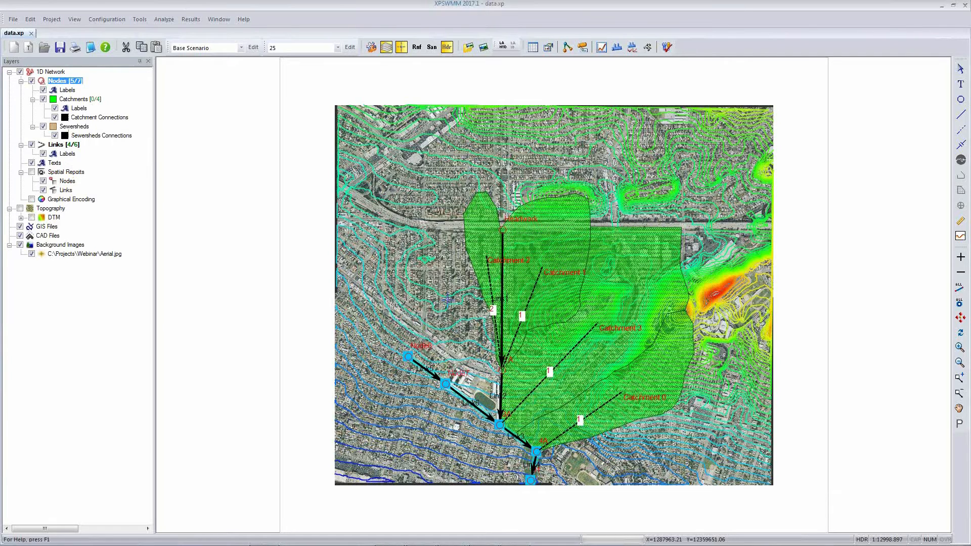
# Step: Select the main path from the northernmost node down to the outlet and save it as the view Network
pyautogui.rightClick(502, 230)
pyautogui.click(551, 355)
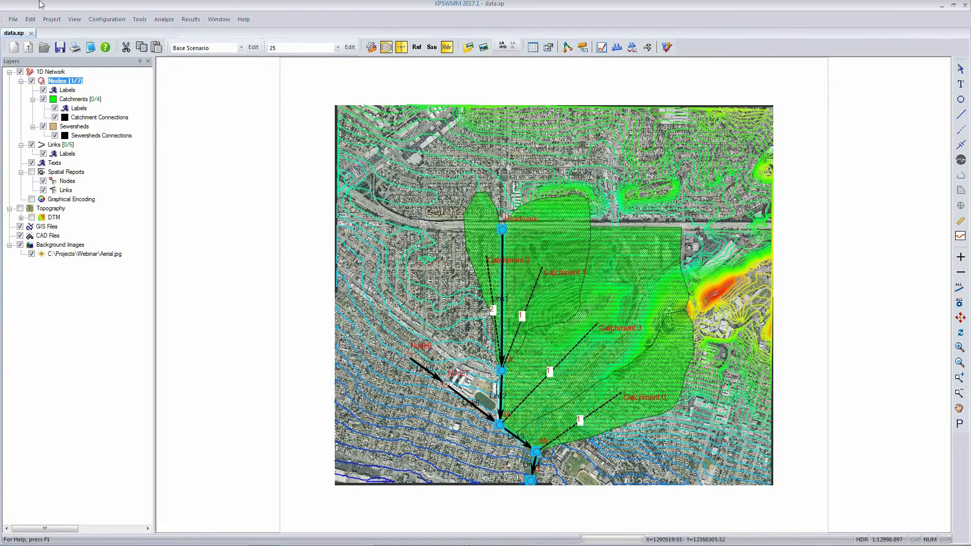
pyautogui.click(74, 19)
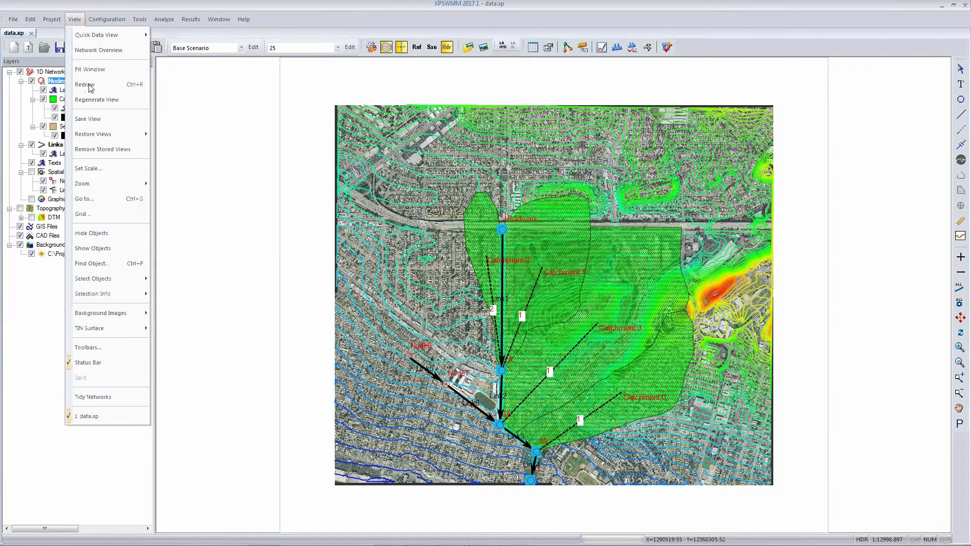
pyautogui.click(98, 119)
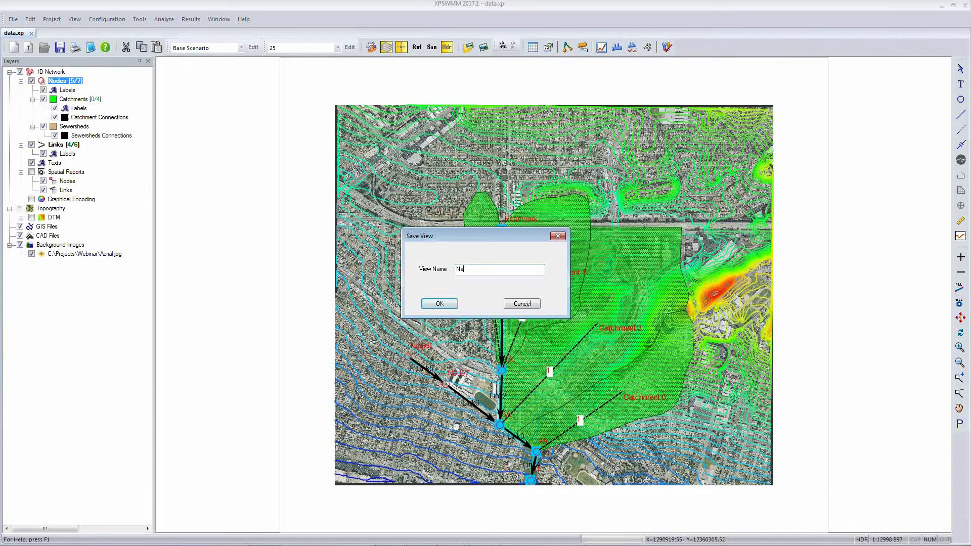
pyautogui.write('Ne')
pyautogui.click(440, 304)
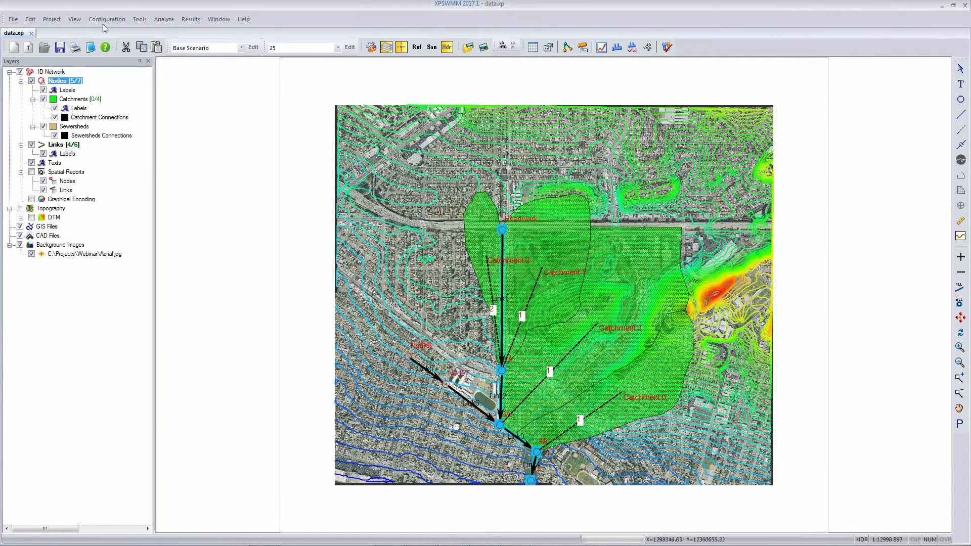
# Step: Restore the saved Branch view to reselect its nodes and links
pyautogui.click(74, 19)
pyautogui.moveTo(99, 135)
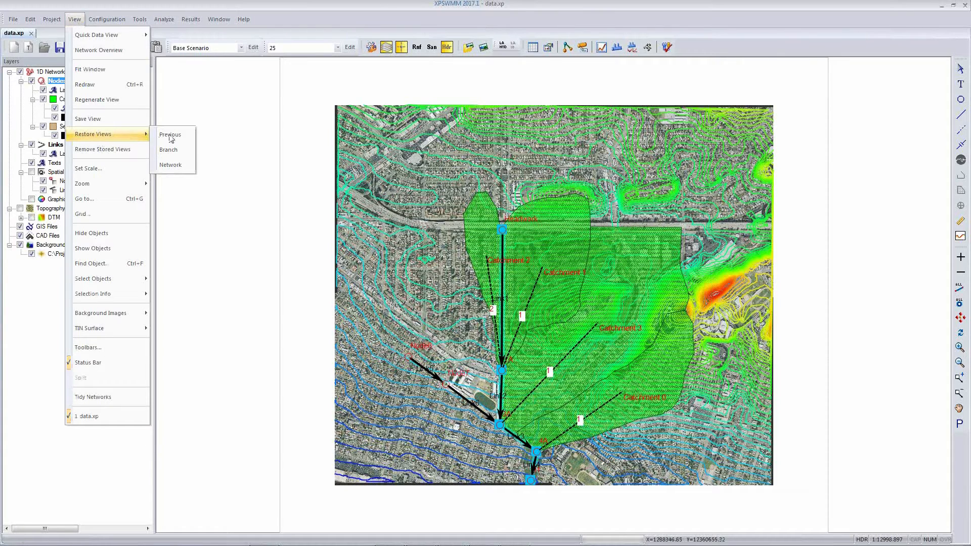
pyautogui.click(172, 151)
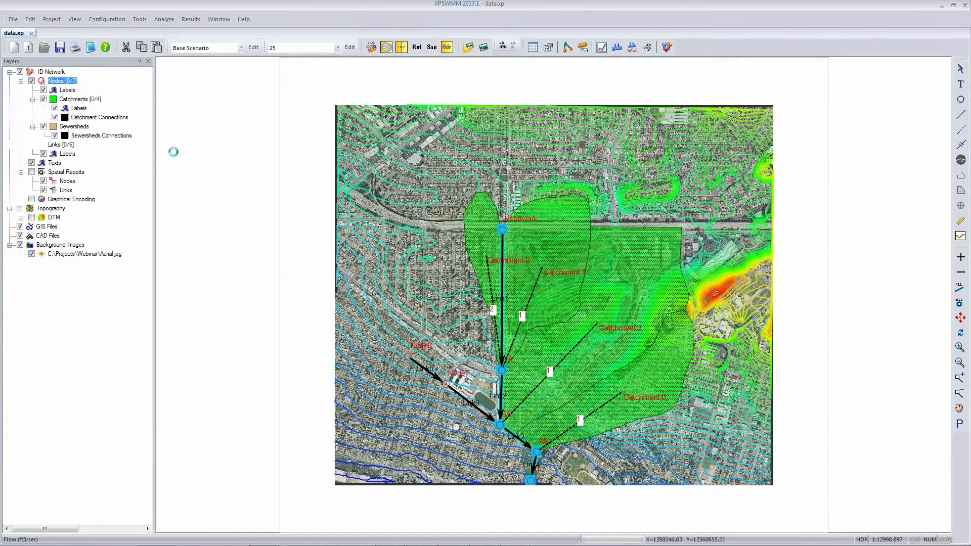
# Step: Modify the selected branch's elevations with Match Crowns, setting both node and link inverts, and reopen its dynamic long section
pyautogui.click(139, 19)
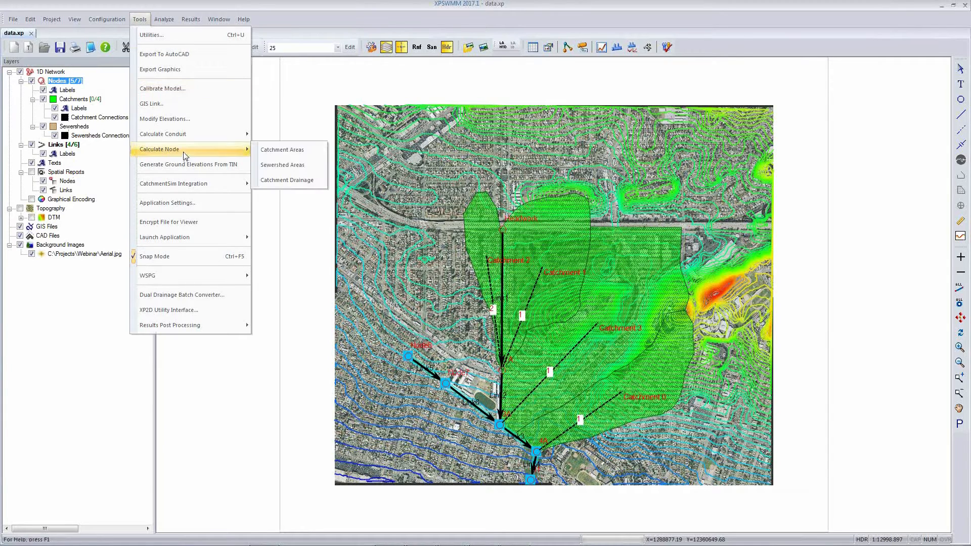
pyautogui.click(184, 121)
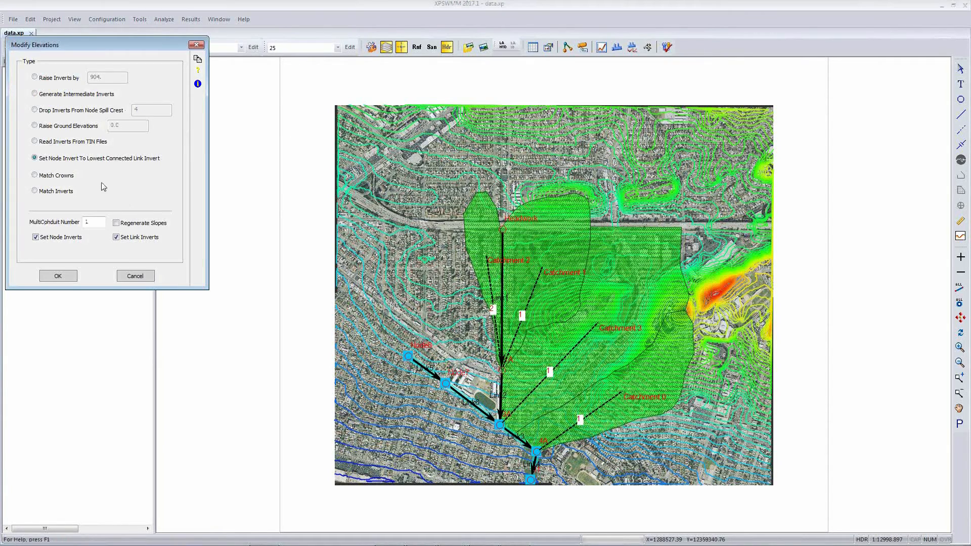
pyautogui.click(53, 193)
pyautogui.click(51, 177)
pyautogui.click(56, 240)
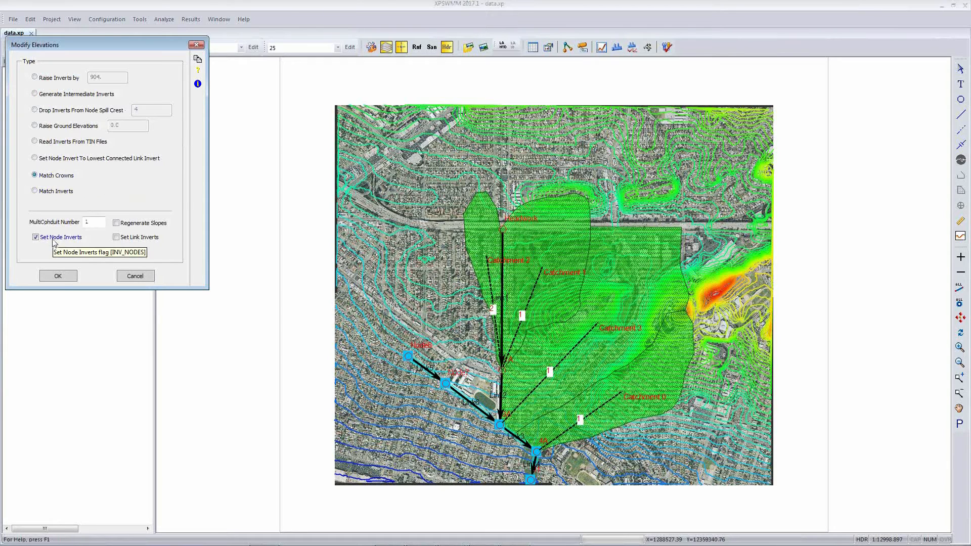
pyautogui.click(120, 240)
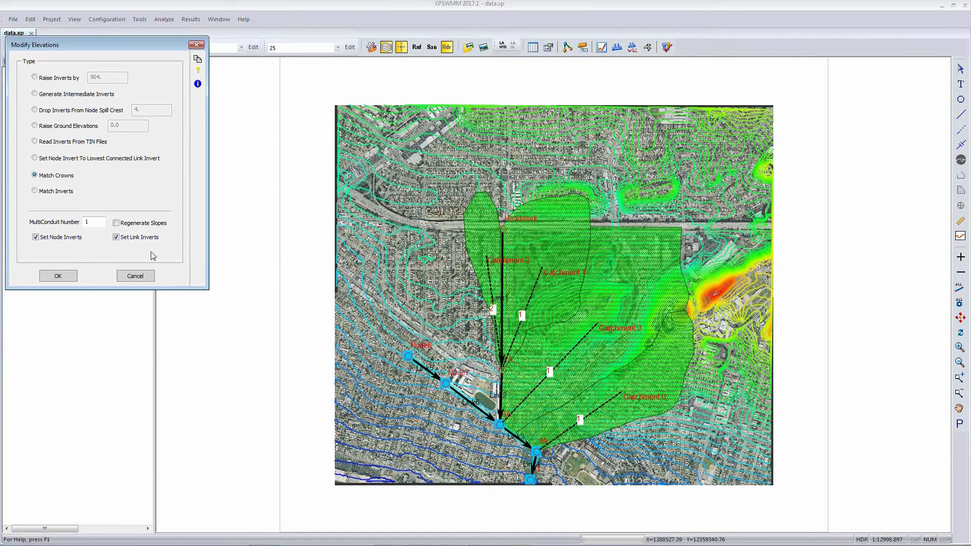
pyautogui.click(66, 280)
pyautogui.click(487, 295)
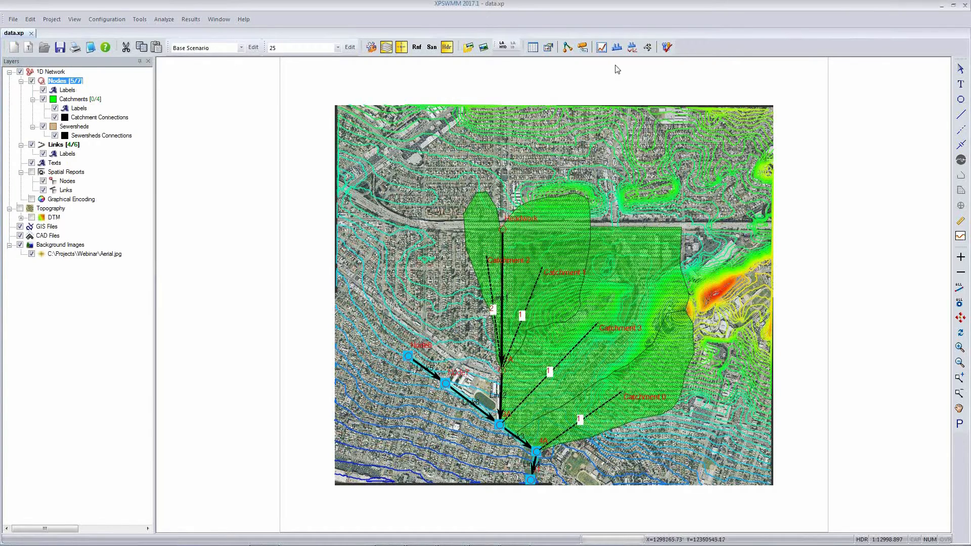
pyautogui.click(617, 49)
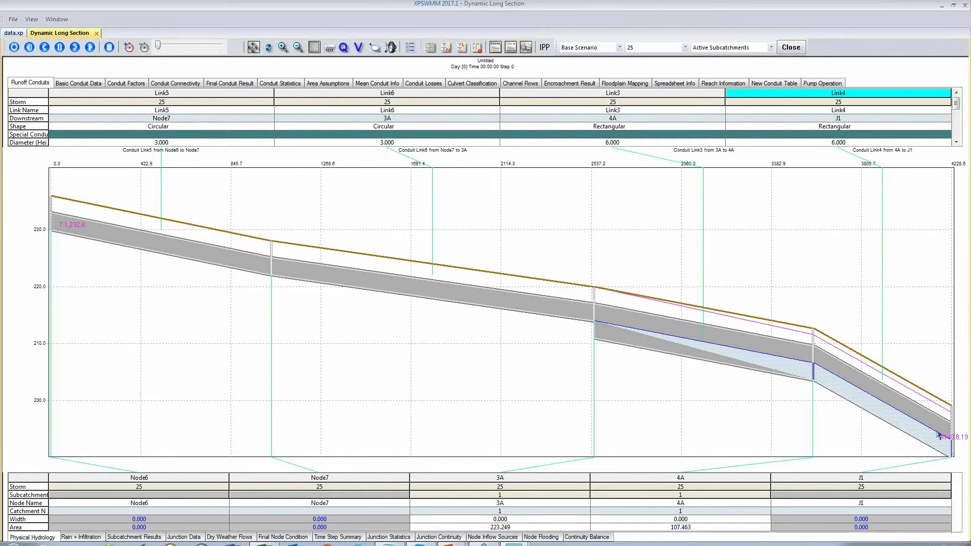
# Step: Close the long section and set node 3A's invert to its lowest connected link invert, with Set Node Inverts enabled
pyautogui.click(793, 47)
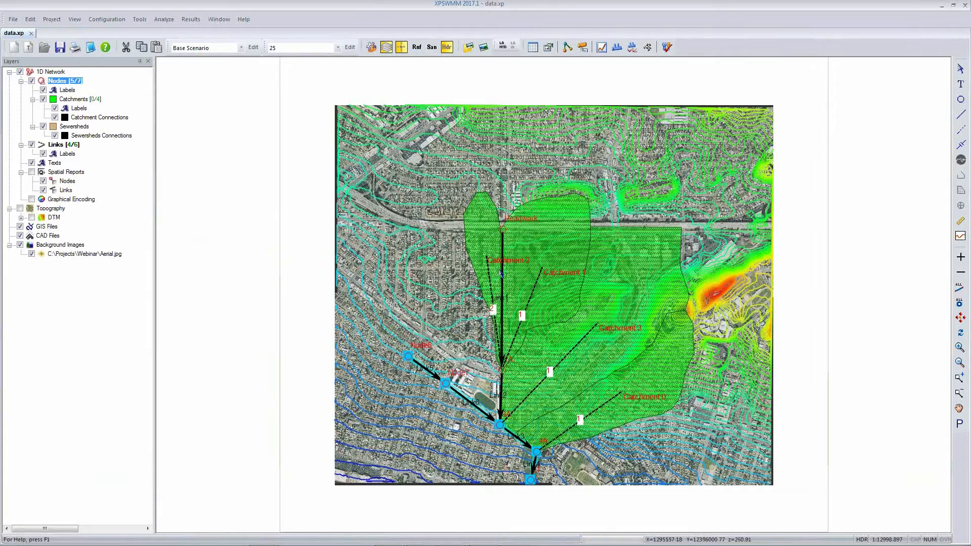
pyautogui.click(500, 426)
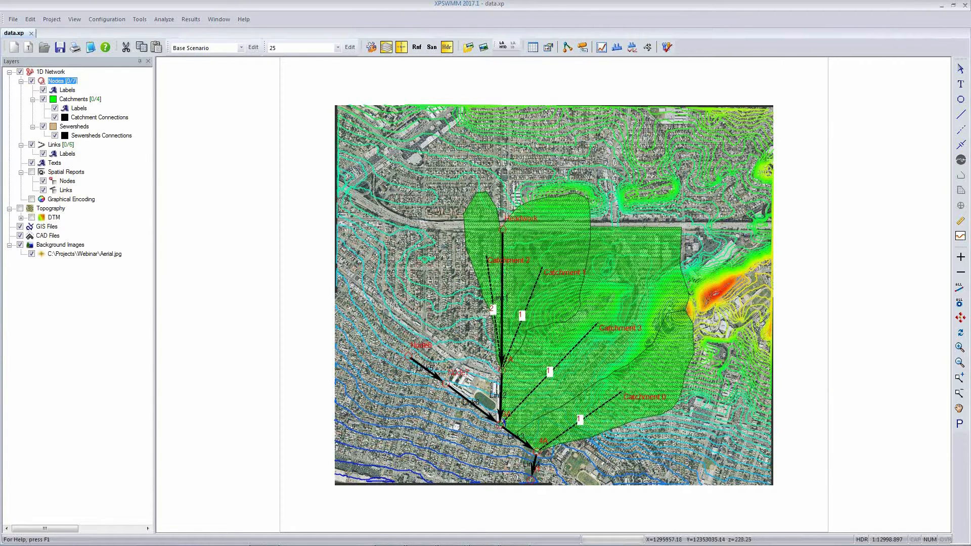
pyautogui.click(500, 425)
pyautogui.click(139, 19)
pyautogui.click(178, 117)
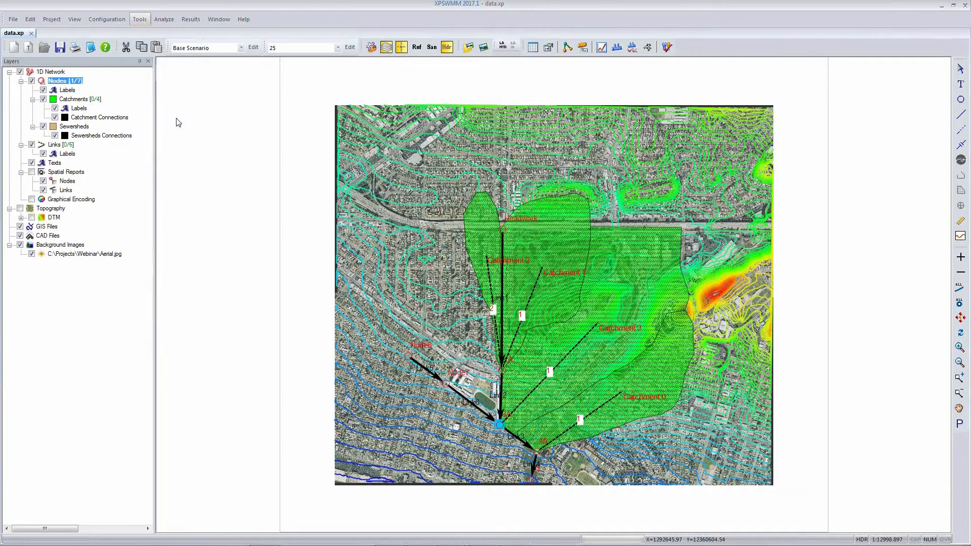
pyautogui.click(90, 158)
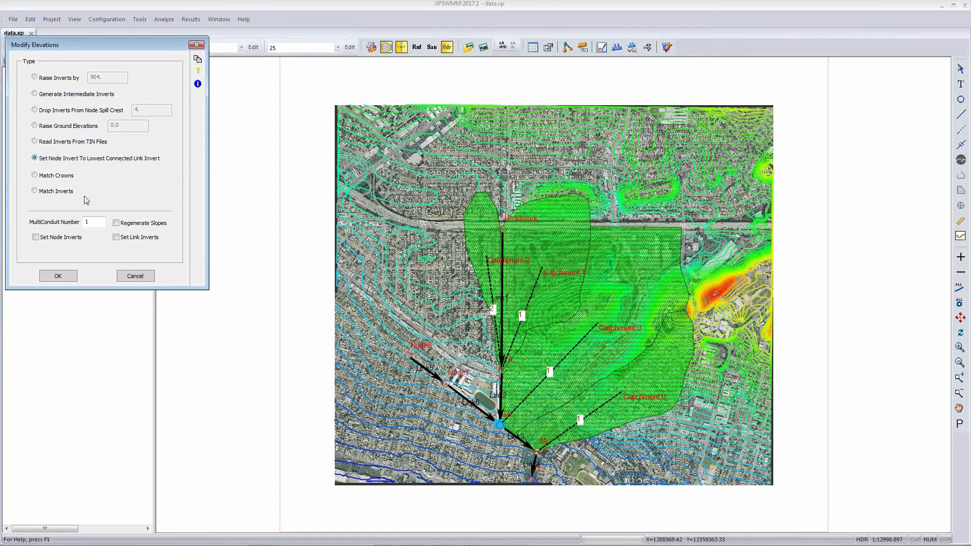
pyautogui.click(62, 238)
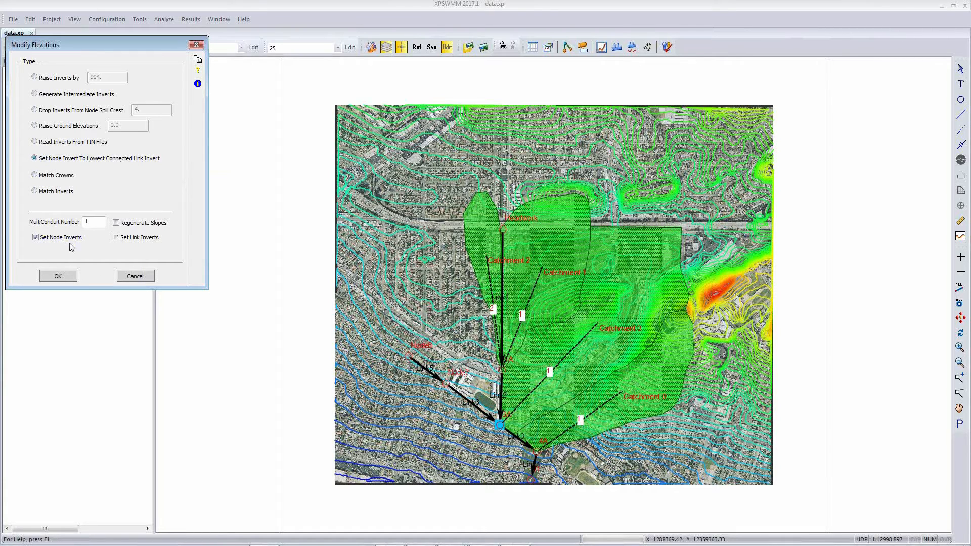
pyautogui.click(67, 276)
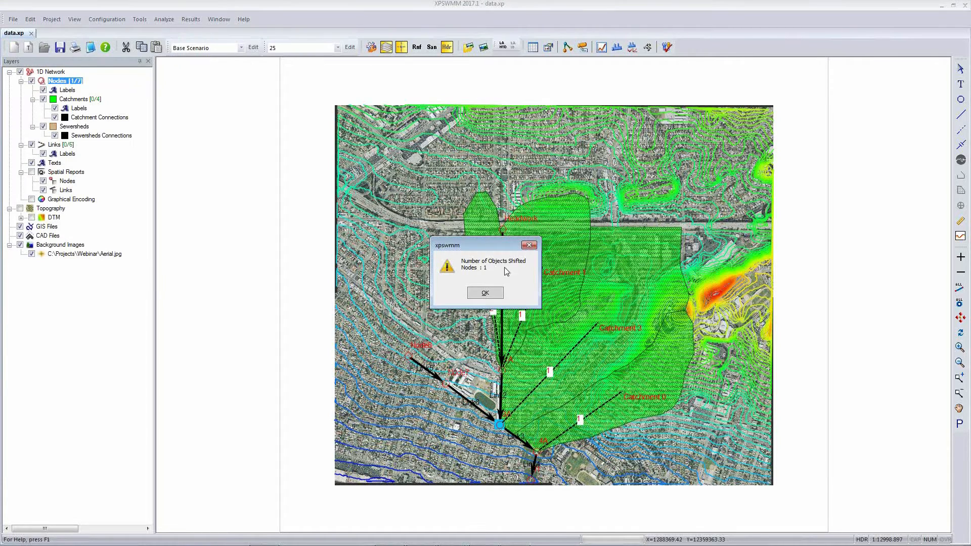
pyautogui.click(496, 292)
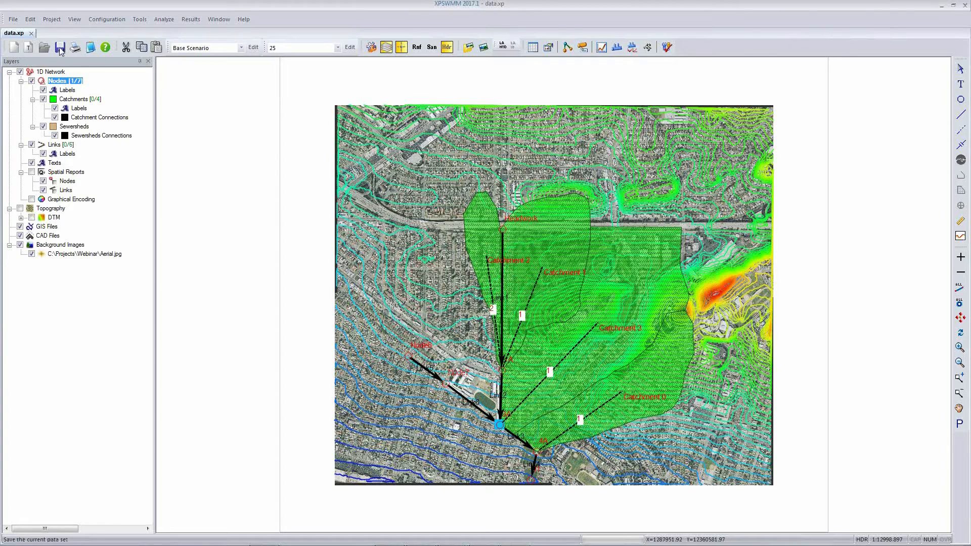
# Step: Solve the model, dismiss the error log, and open the review results graph for the outlet conduit Link4
pyautogui.click(668, 48)
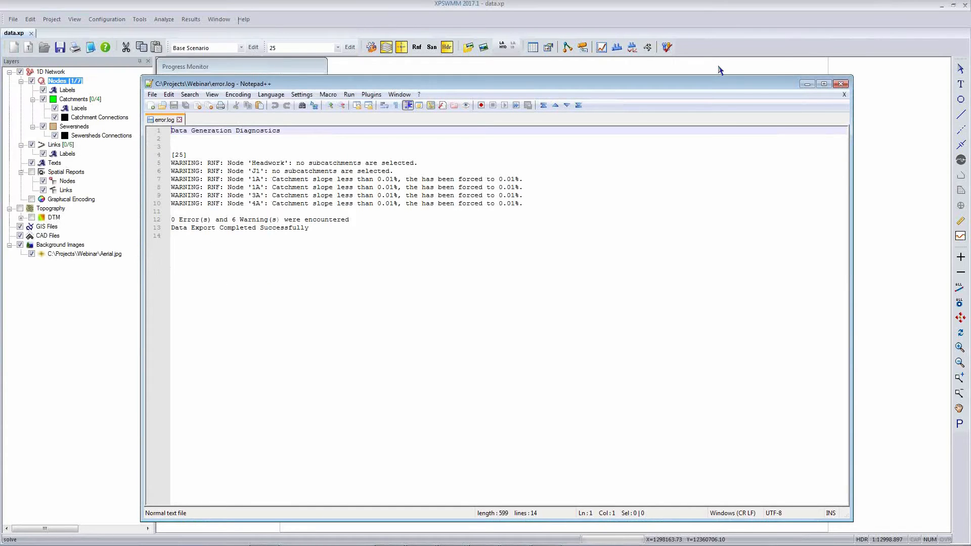
pyautogui.click(840, 83)
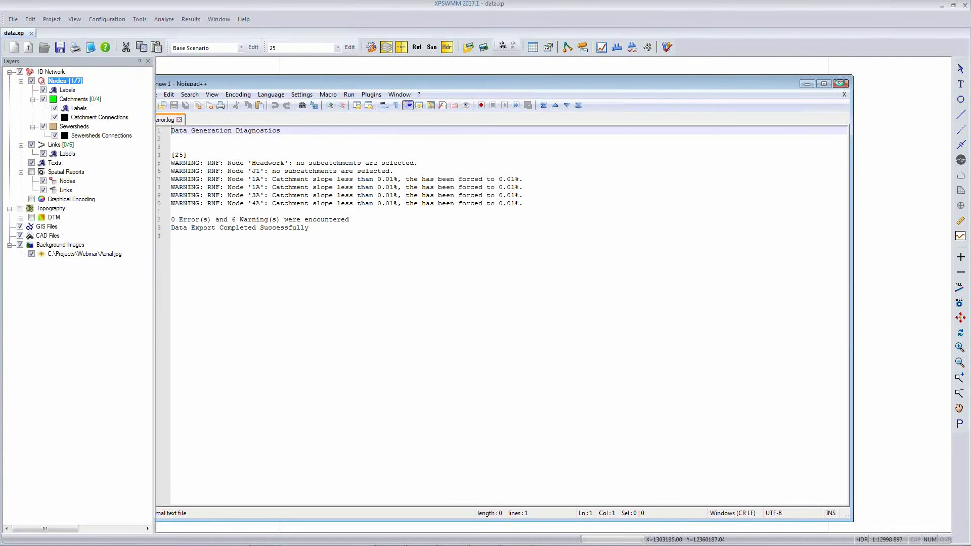
pyautogui.click(535, 474)
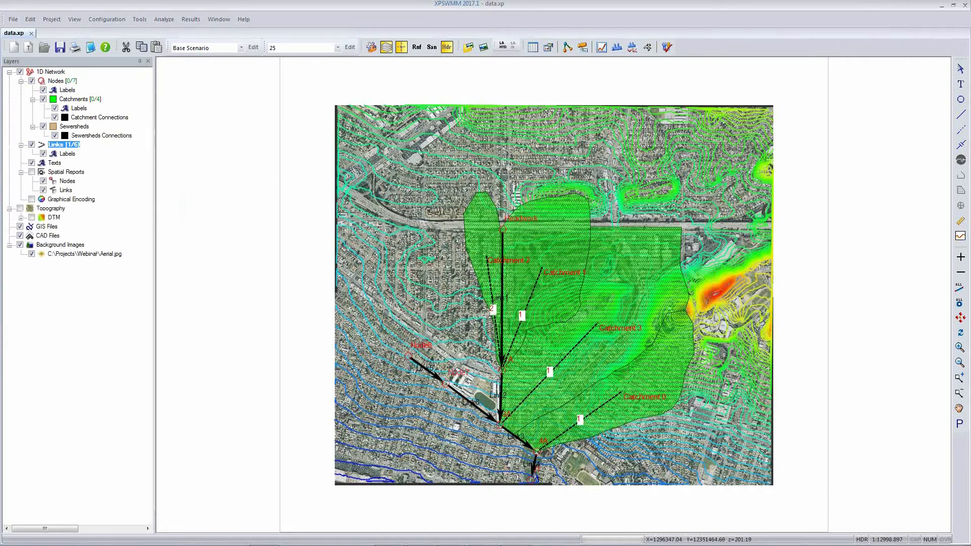
pyautogui.click(601, 47)
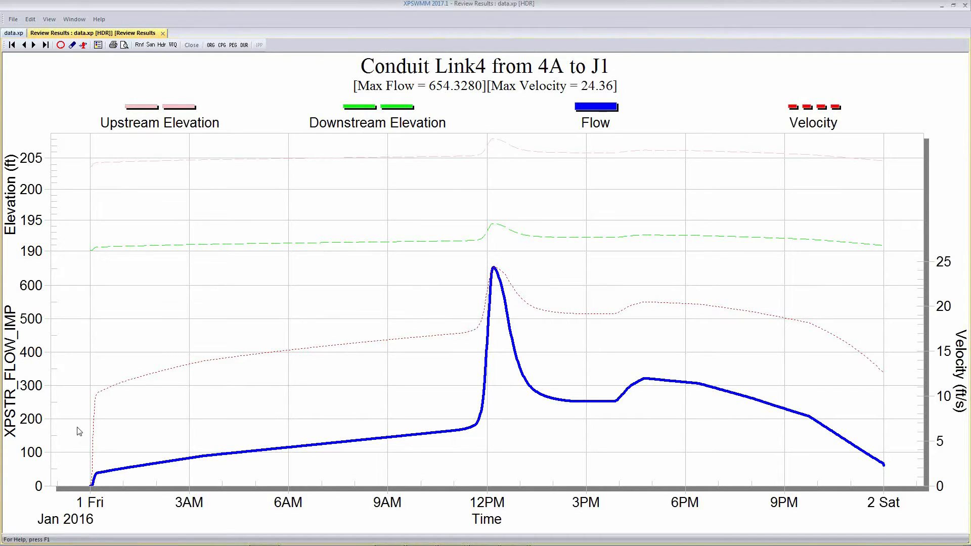
# Step: Examine the start and end of Link4's flow hydrograph up close and close the results graph
pyautogui.moveTo(80, 423); pyautogui.dragTo(182, 489)
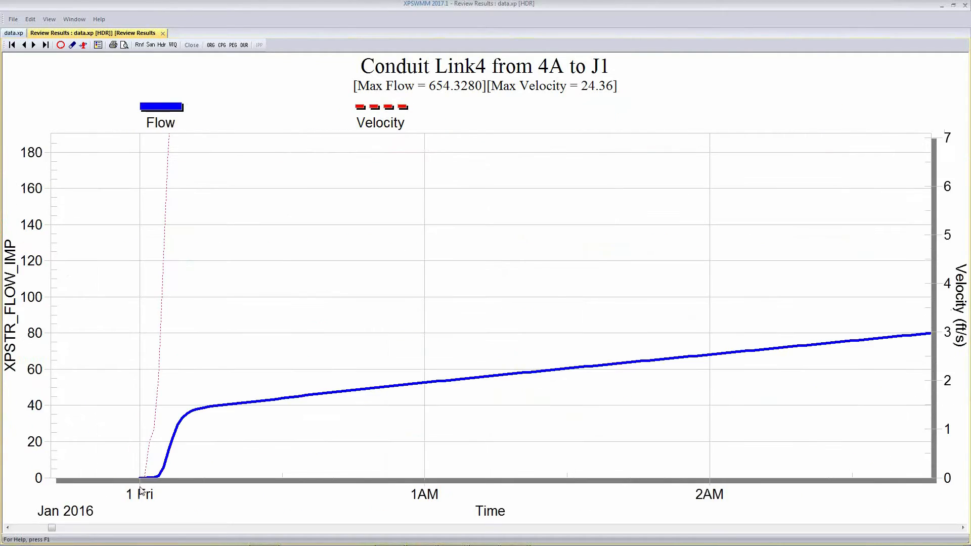
pyautogui.rightClick(489, 426)
pyautogui.click(526, 378)
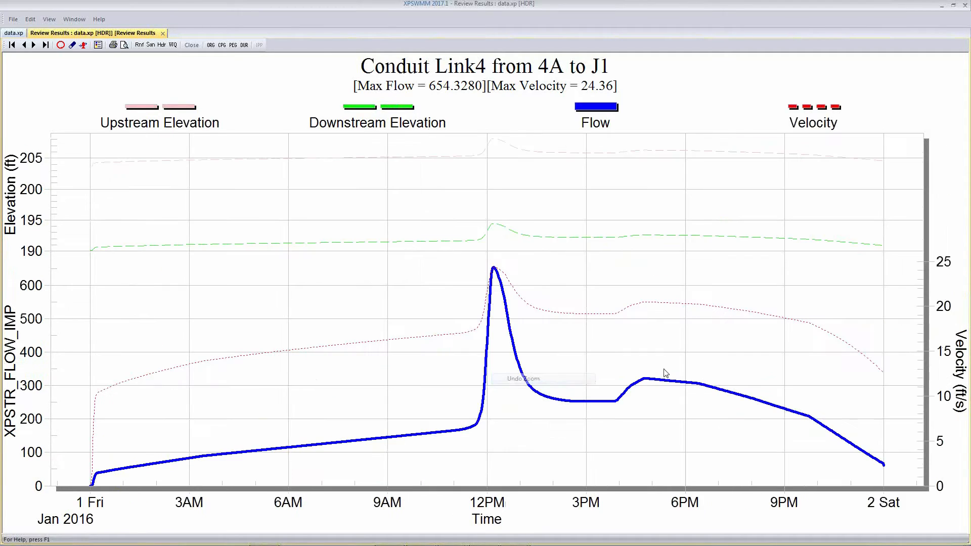
pyautogui.moveTo(833, 412); pyautogui.dragTo(906, 481)
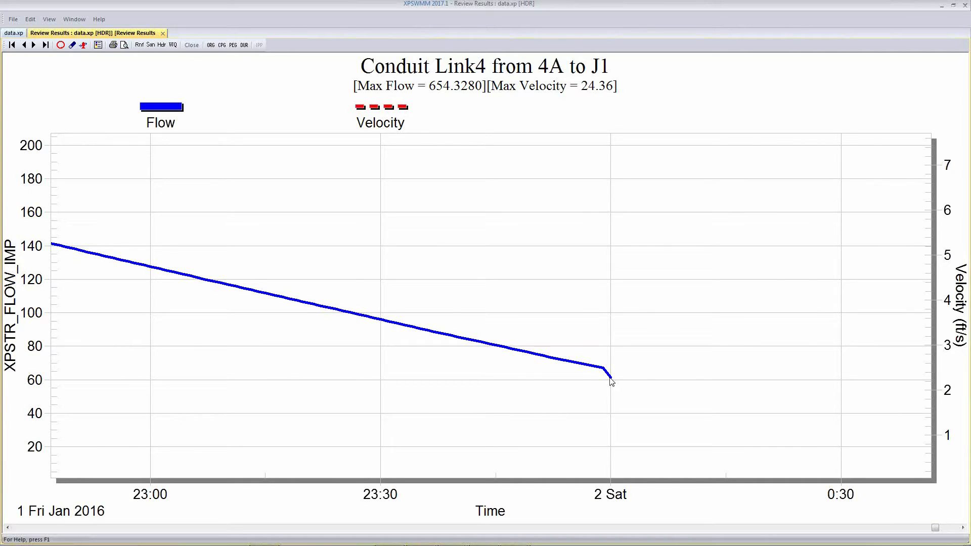
pyautogui.click(191, 45)
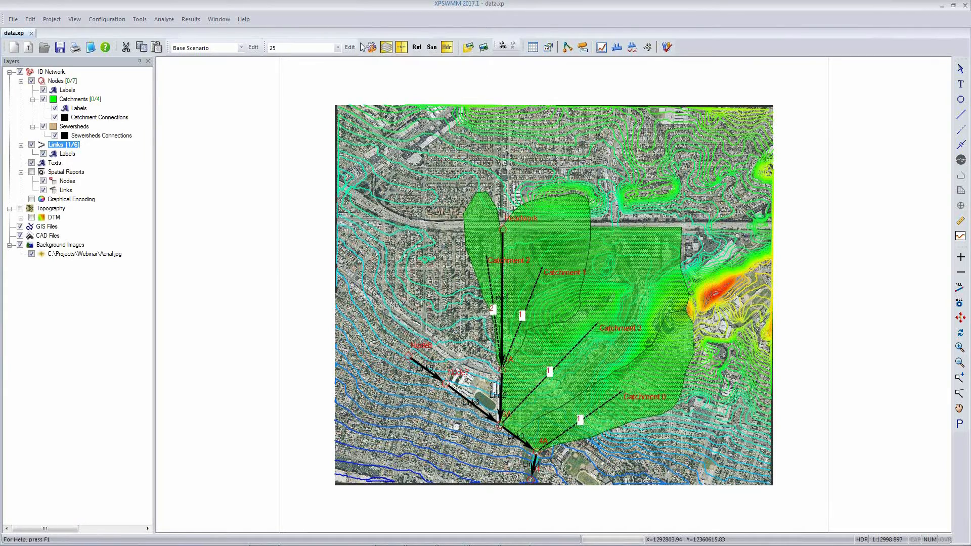
# Step: Generate profile plots of the stored views Network and Branch using surface data, scaled to fit
pyautogui.click(196, 20)
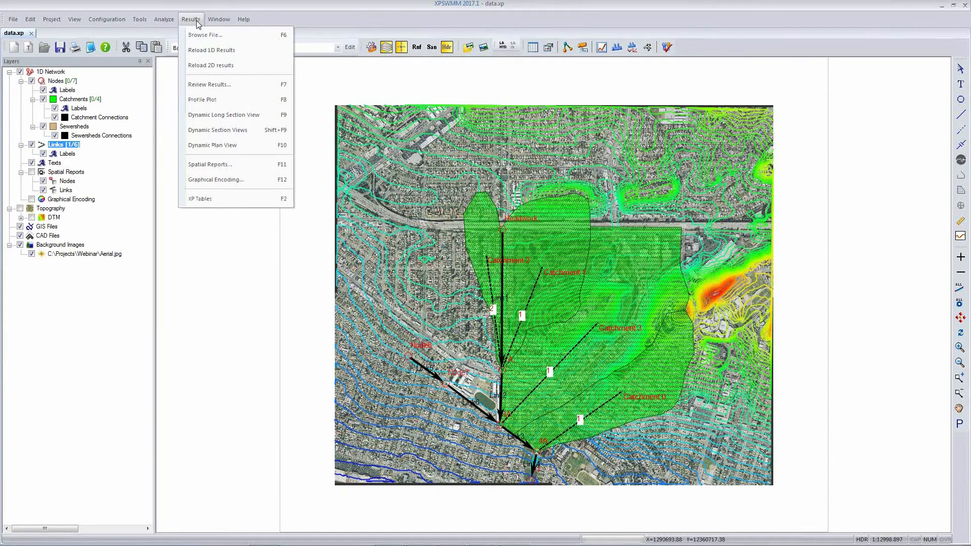
pyautogui.click(221, 103)
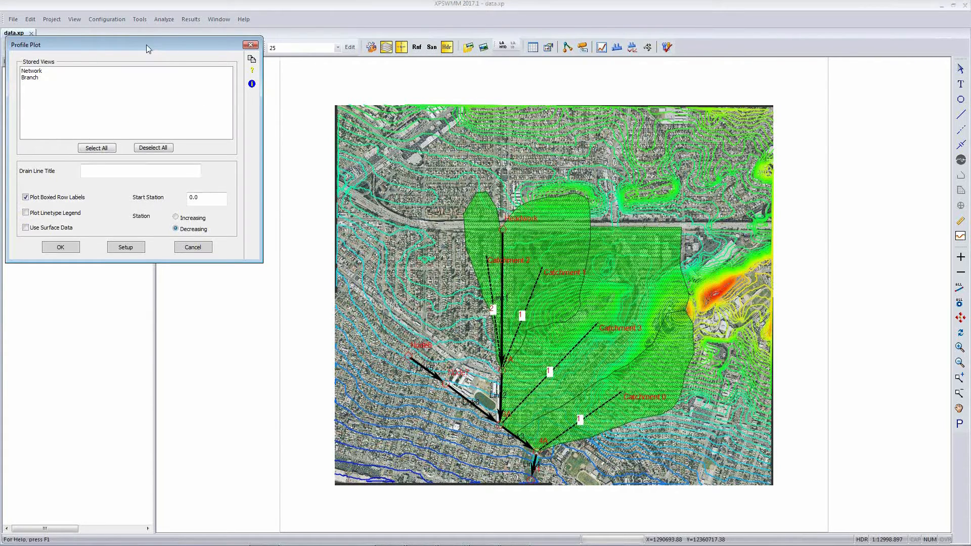
pyautogui.click(38, 71)
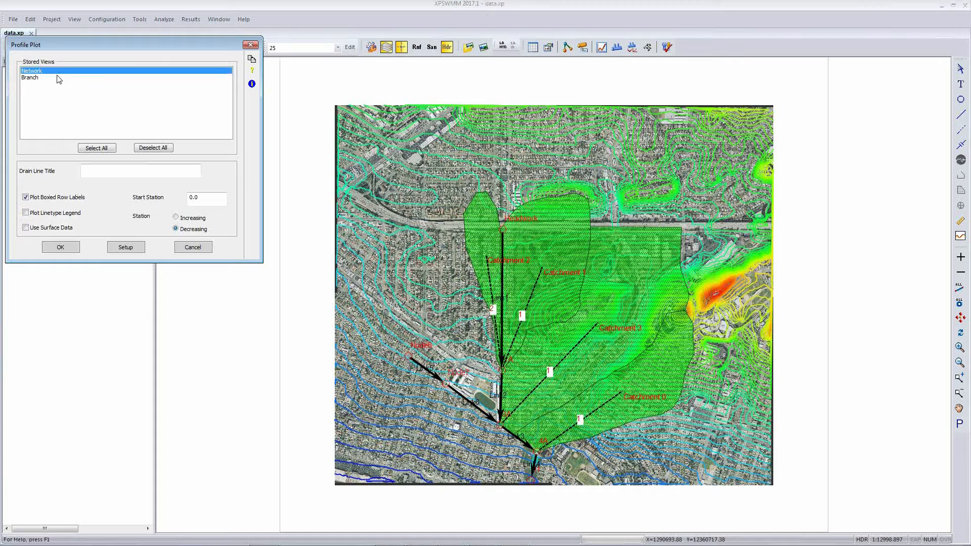
pyautogui.click(43, 78)
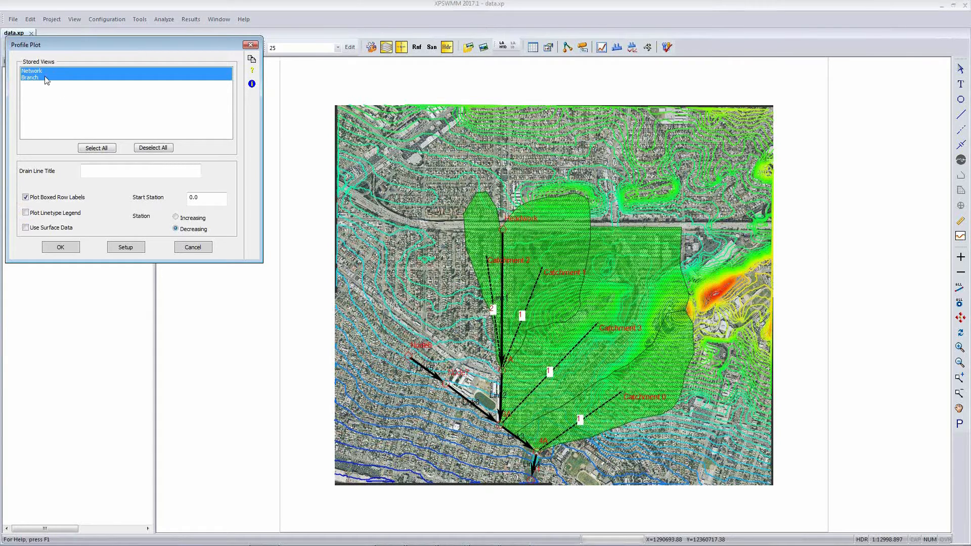
pyautogui.click(104, 150)
pyautogui.click(37, 233)
pyautogui.click(73, 254)
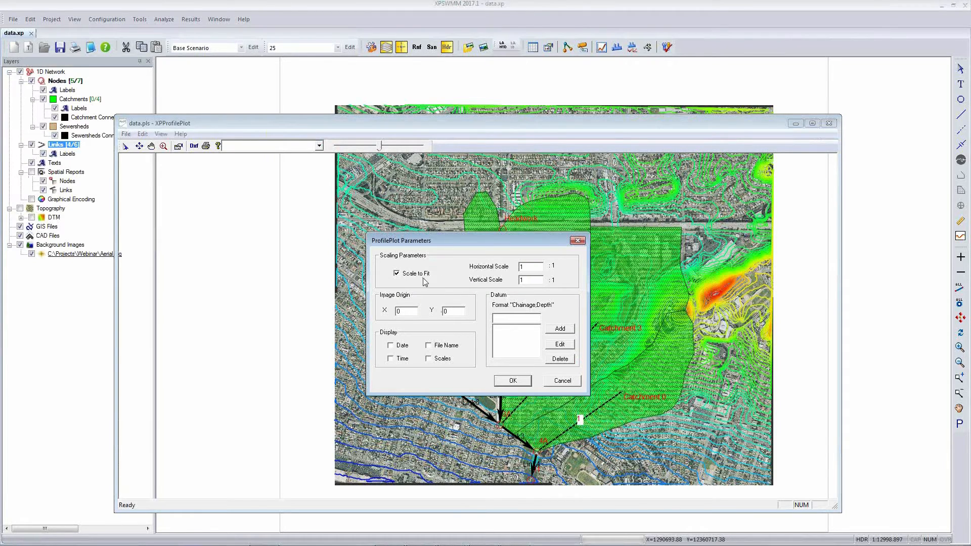
pyautogui.click(513, 381)
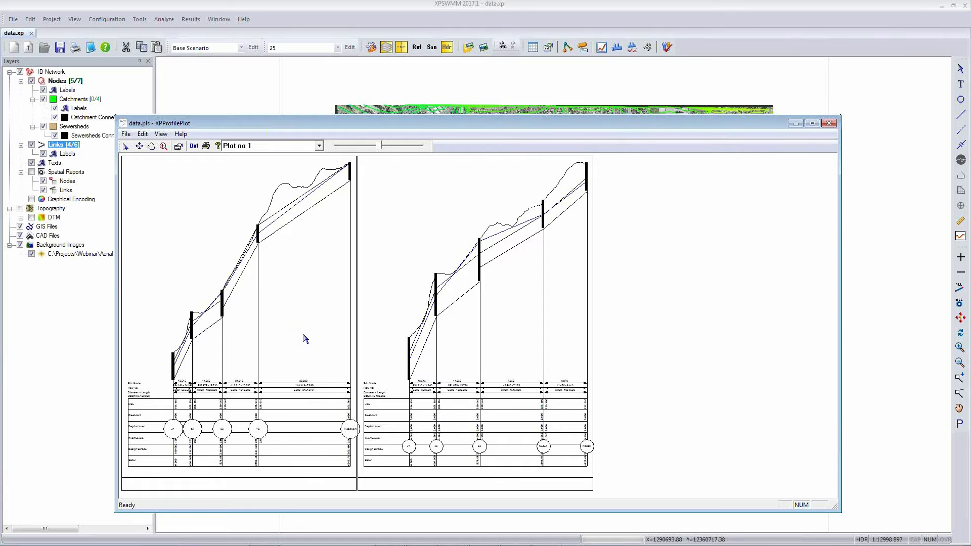
# Step: Resize and reposition Plot no 1 and Plot no 2 so the Branch and Network profiles sit side by side
pyautogui.moveTo(305, 337); pyautogui.dragTo(276, 264)
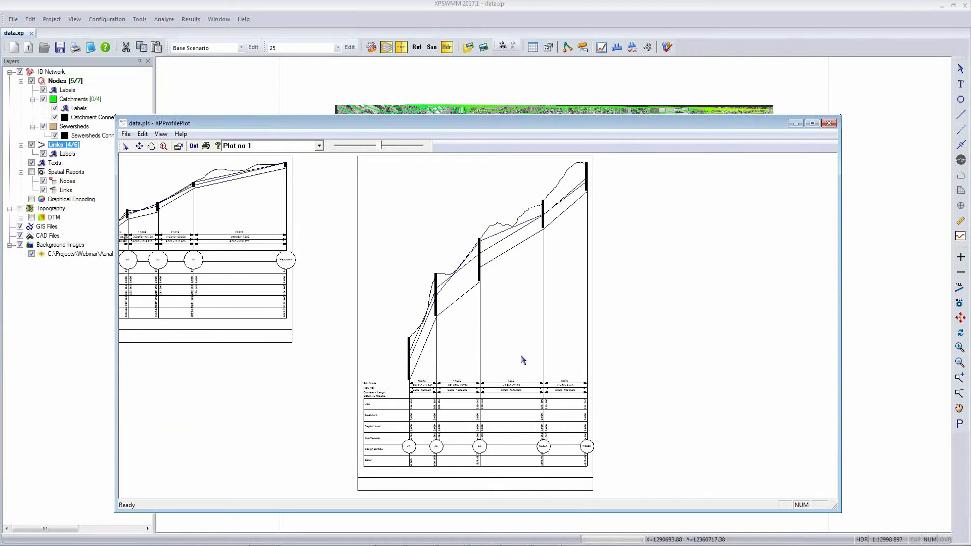
pyautogui.moveTo(255, 213); pyautogui.dragTo(561, 244)
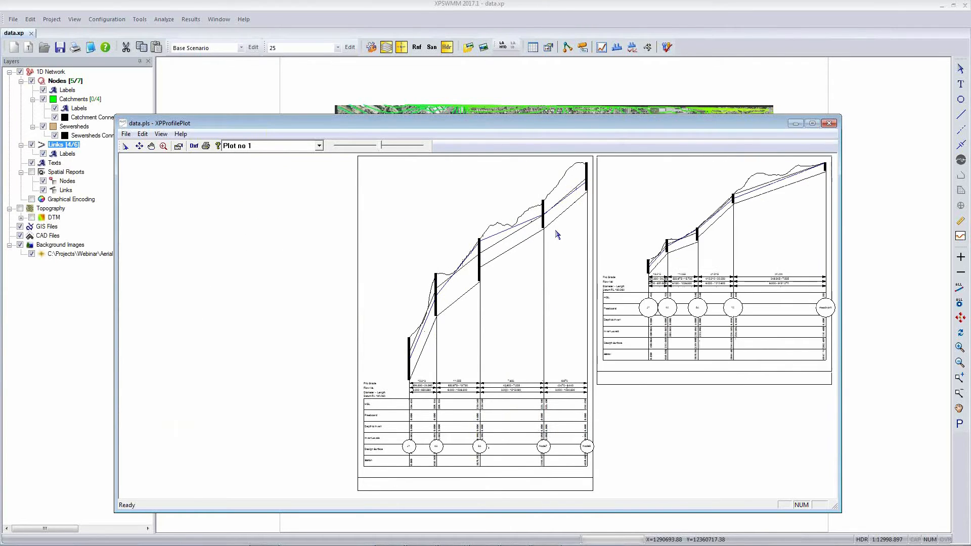
pyautogui.click(320, 146)
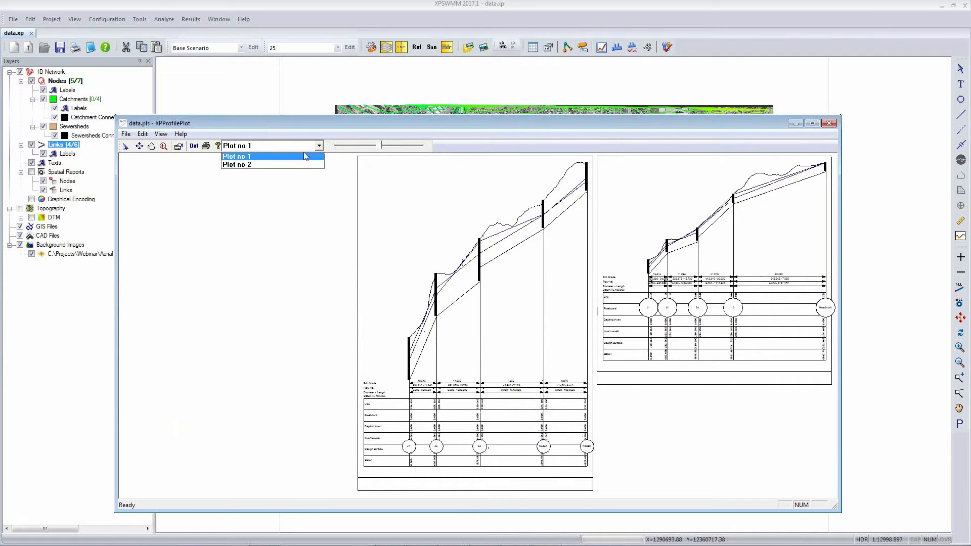
pyautogui.click(288, 163)
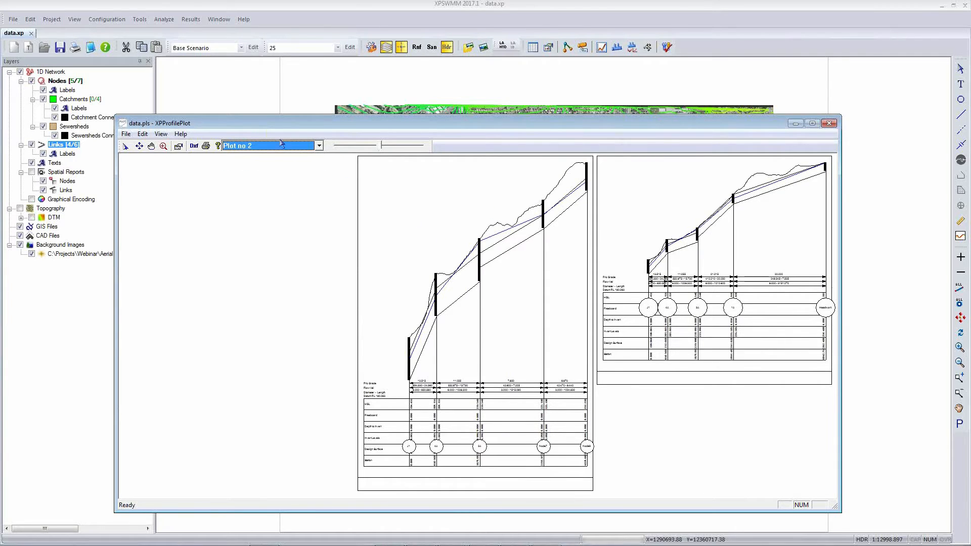
pyautogui.moveTo(497, 303); pyautogui.dragTo(372, 286)
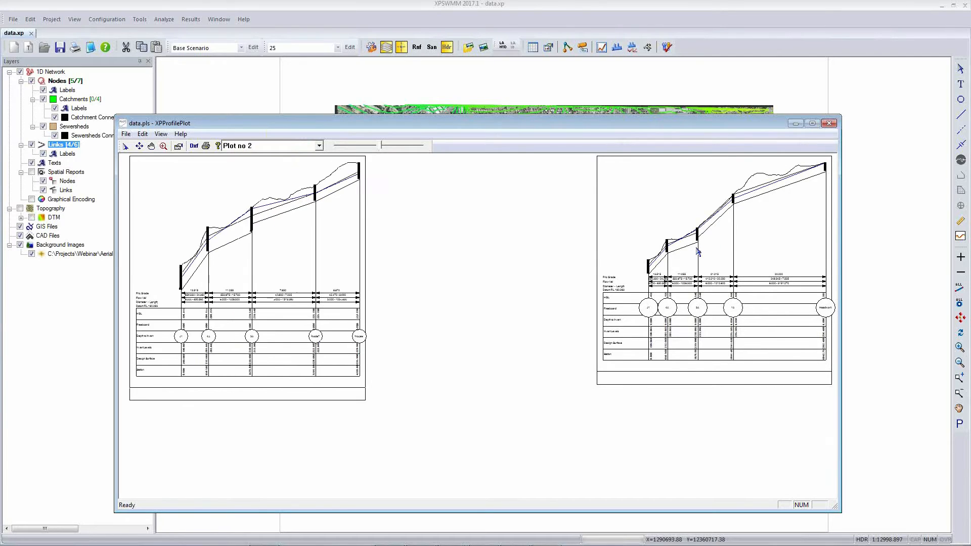
pyautogui.click(318, 146)
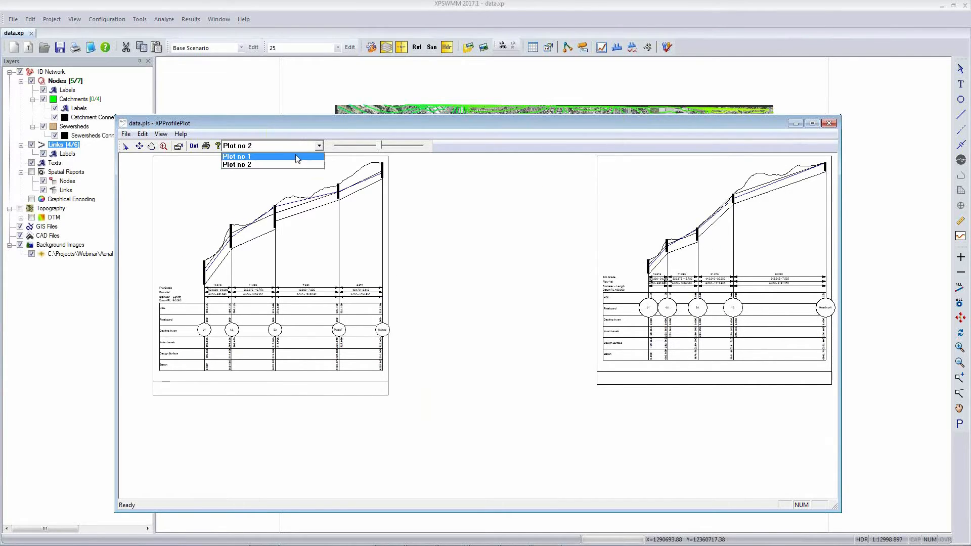
pyautogui.click(296, 156)
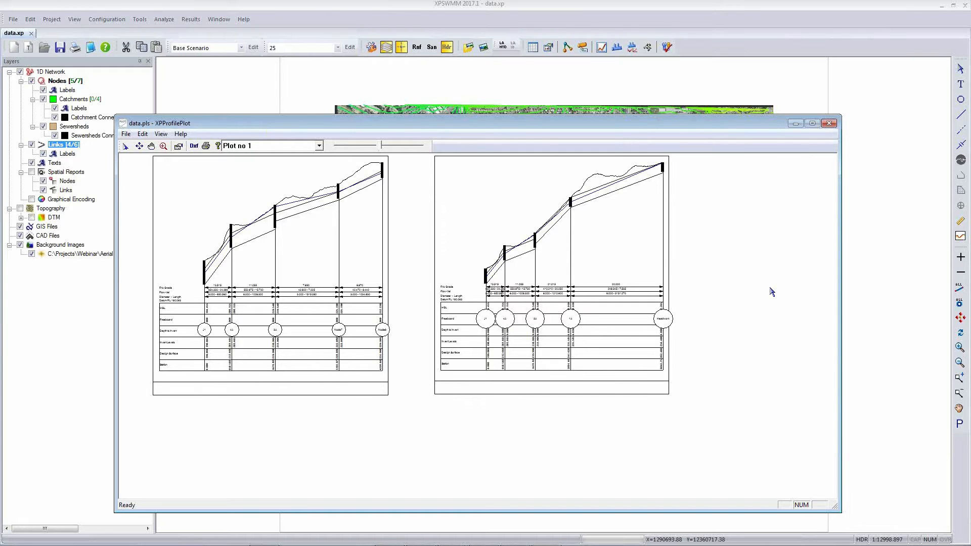
pyautogui.hotkey('alt', 'Tab')
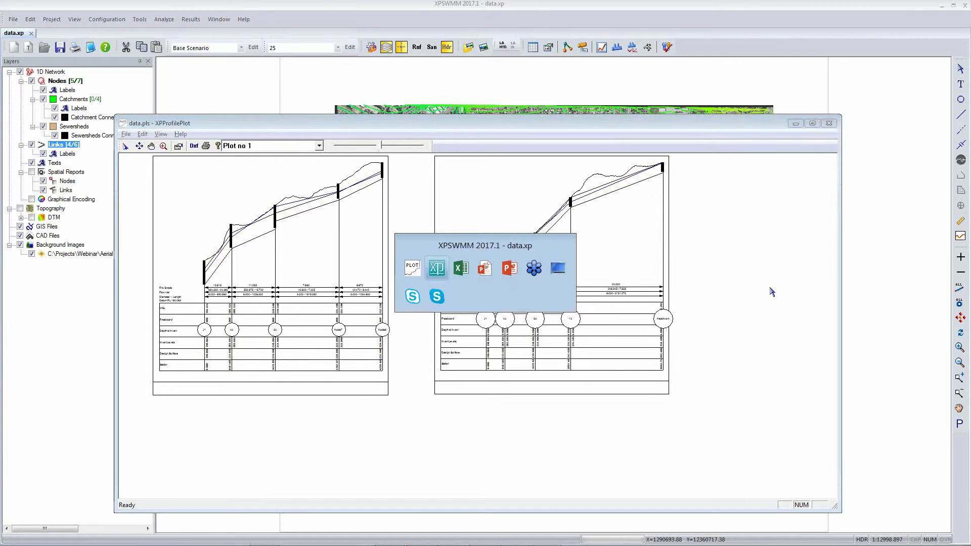
pyautogui.hotkey('alt', 'Tab')
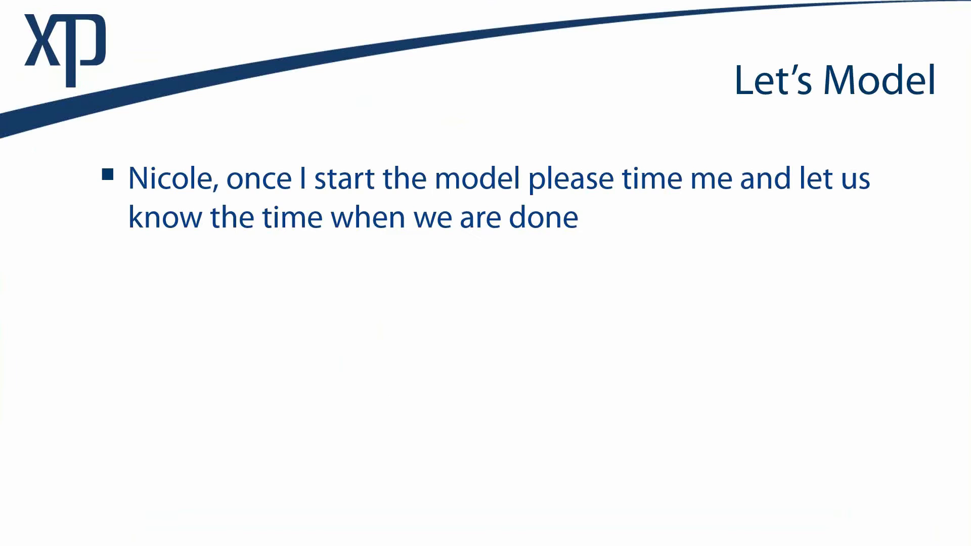
pyautogui.press('Right')
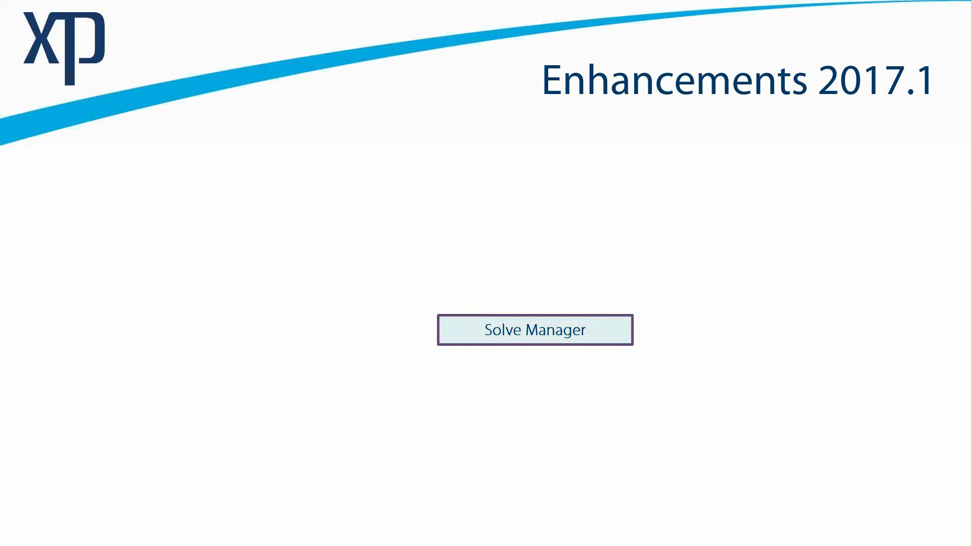
pyautogui.click(456, 320)
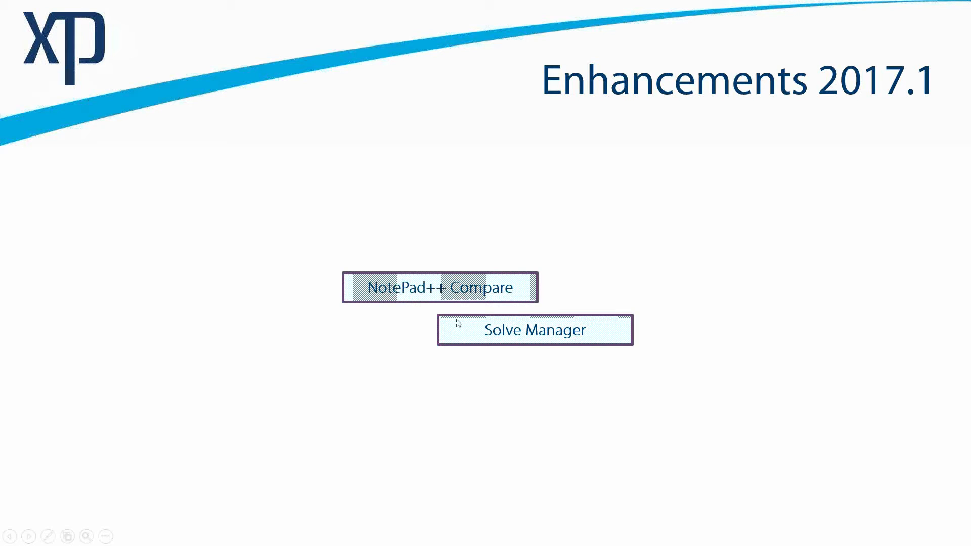
pyautogui.click(457, 319)
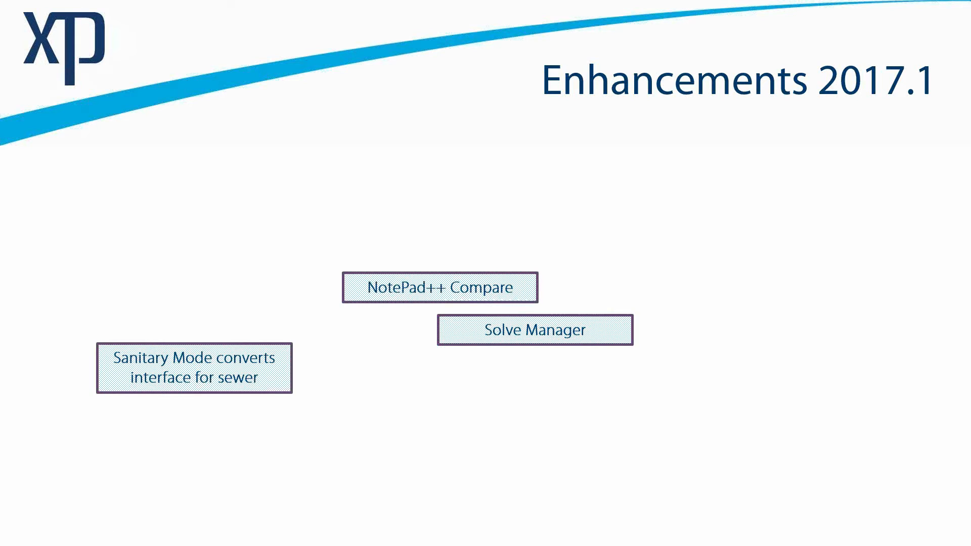